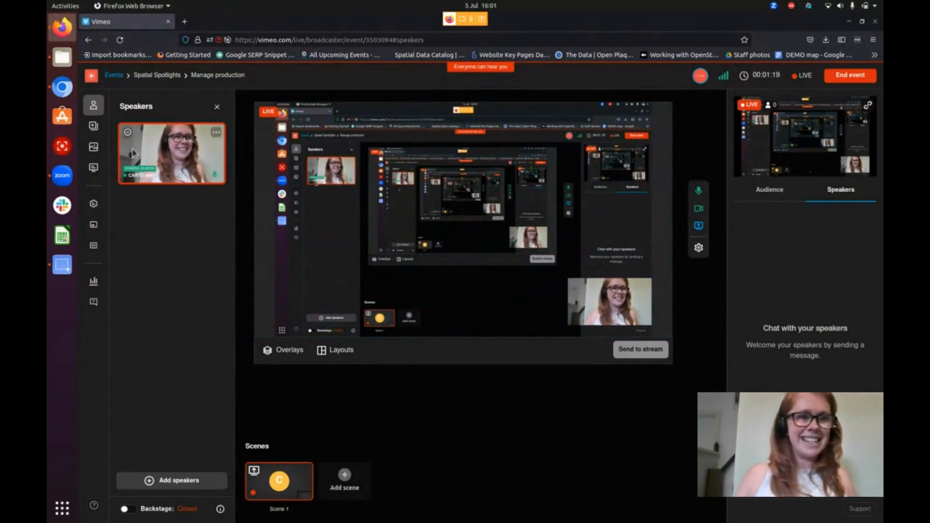
# Switch to Chromium and bring up the SS_001 map of London billboards in CARTO Builder
pyautogui.click(62, 87)
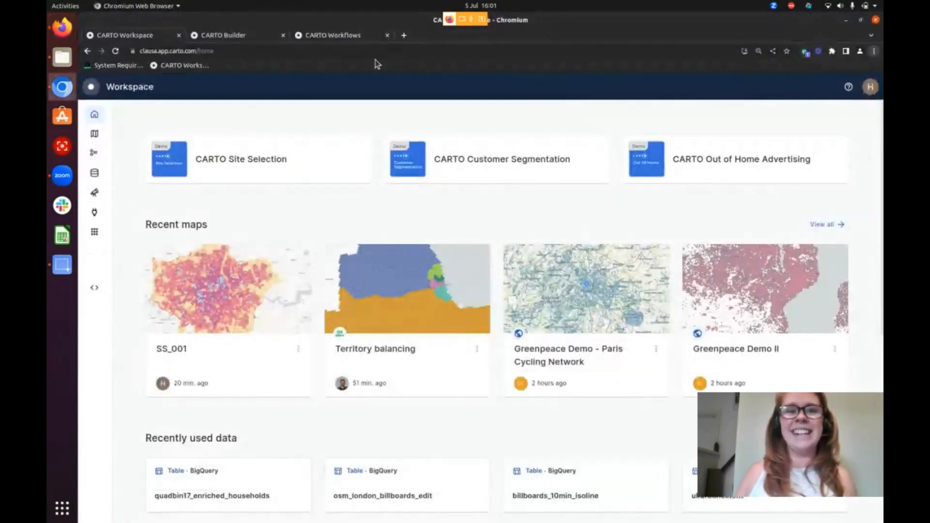
pyautogui.click(335, 35)
pyautogui.click(254, 36)
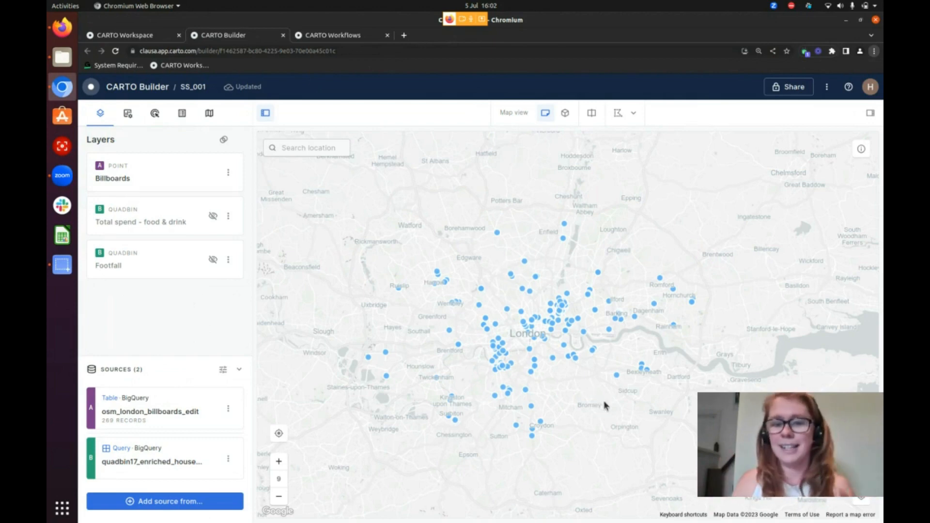
pyautogui.scroll(2, 525, 341)
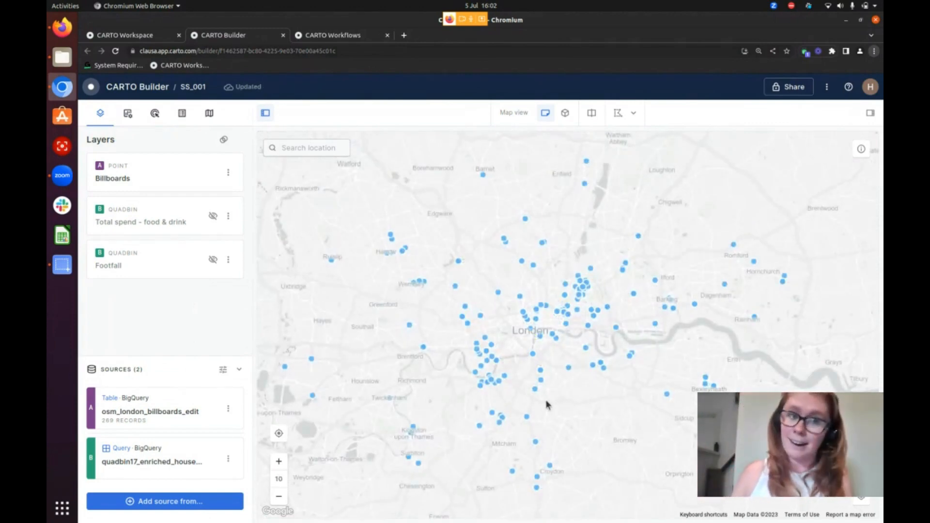
# Show the Total spend - food & drink layer and examine it around the London billboards
pyautogui.click(212, 215)
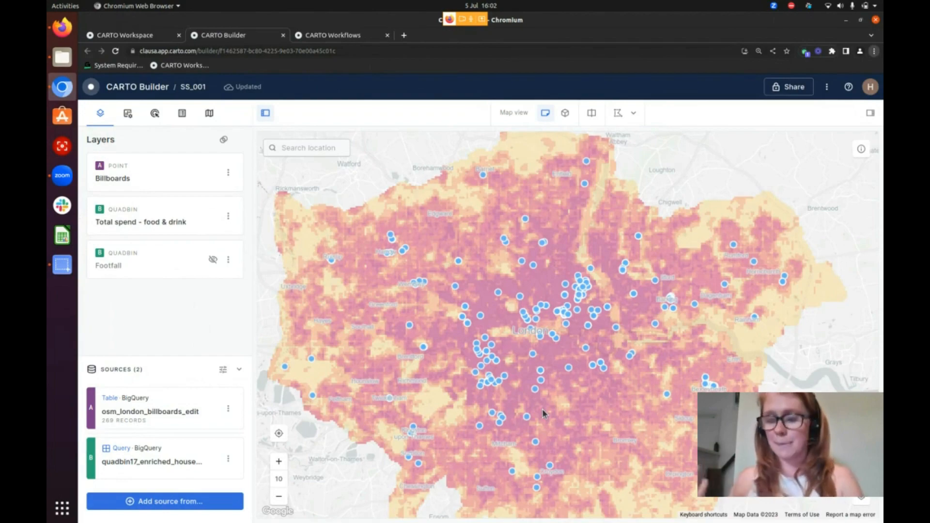
pyautogui.scroll(3, 552, 320)
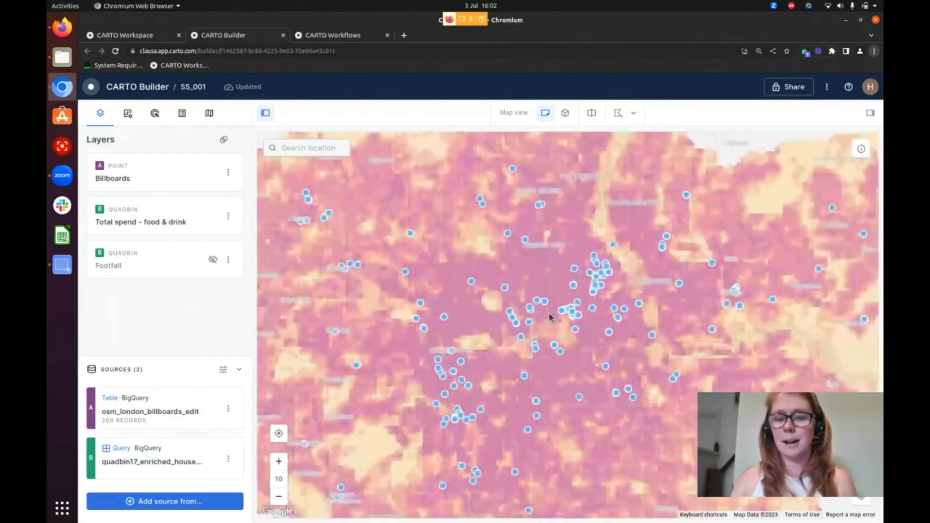
pyautogui.scroll(-3, 545, 338)
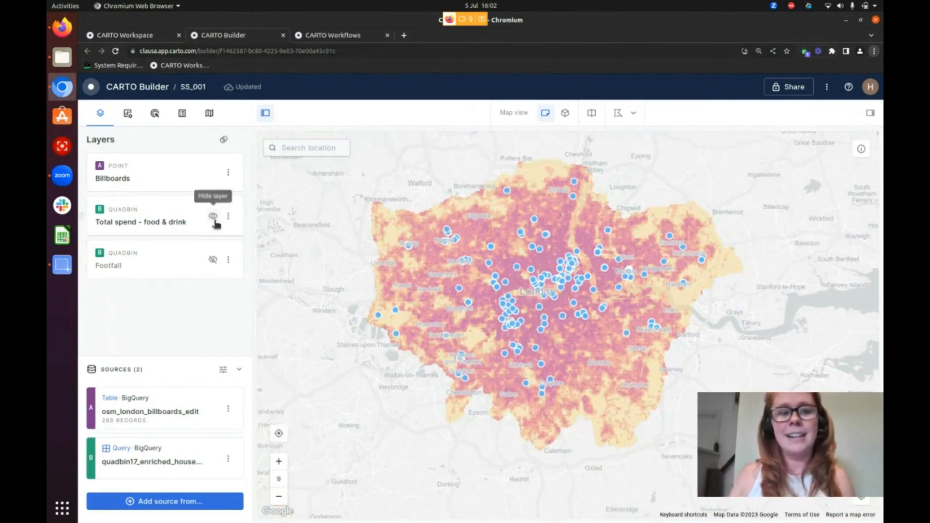
# Hide the Total spend - food & drink layer and show the Footfall layer instead
pyautogui.click(213, 215)
pyautogui.click(213, 259)
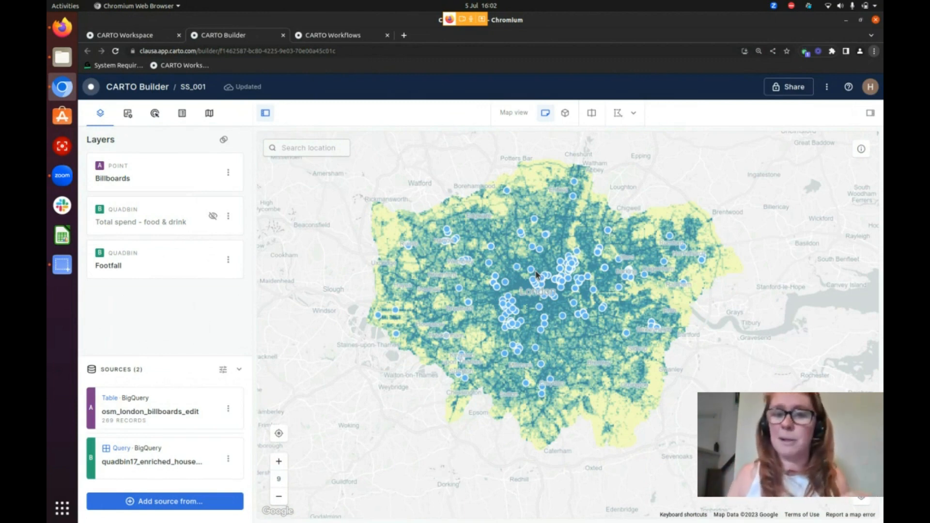
pyautogui.scroll(3, 535, 275)
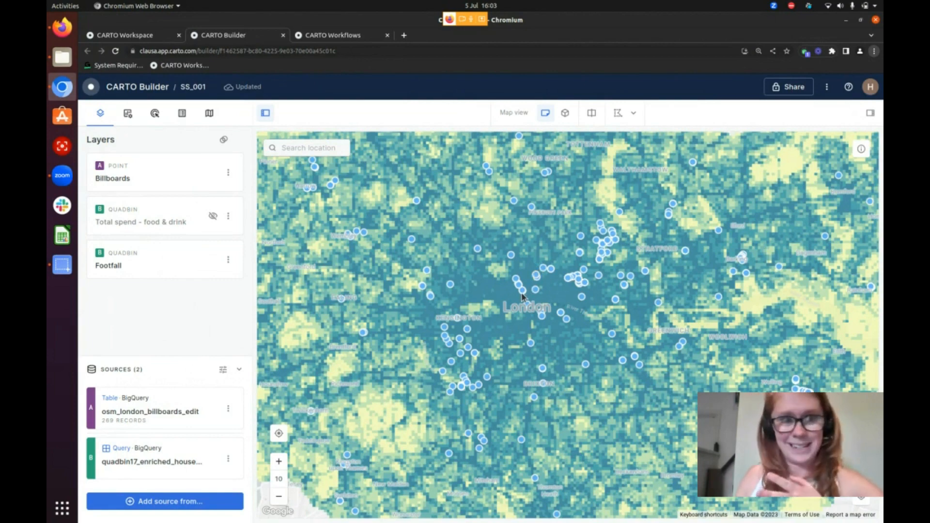
pyautogui.scroll(-2, 520, 290)
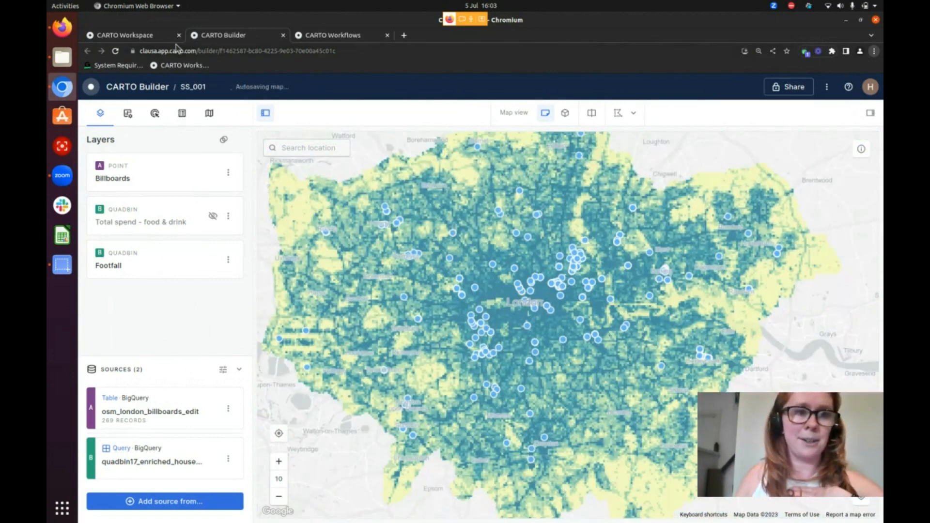
# Create a new workflow from the CARTO Workspace using the BigQuery connection hm-marketing-2022_01
pyautogui.click(141, 34)
pyautogui.click(105, 154)
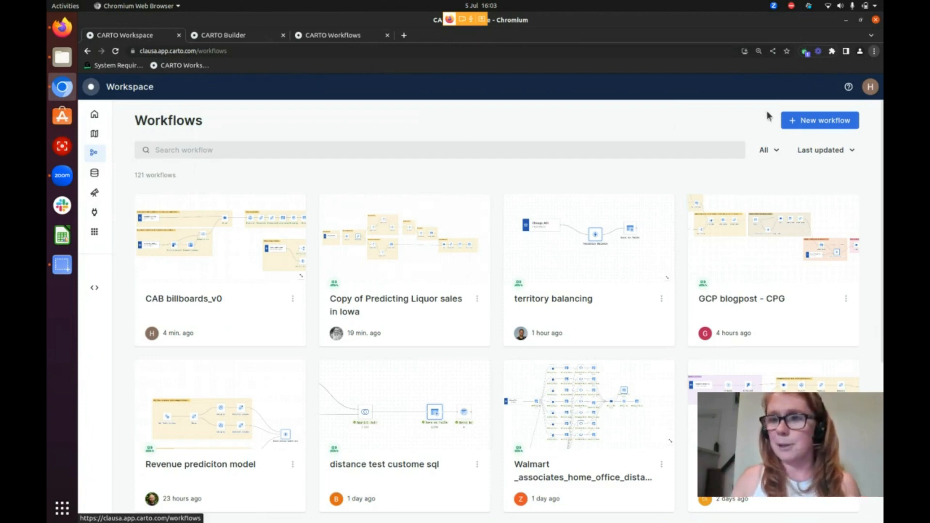
pyautogui.click(792, 120)
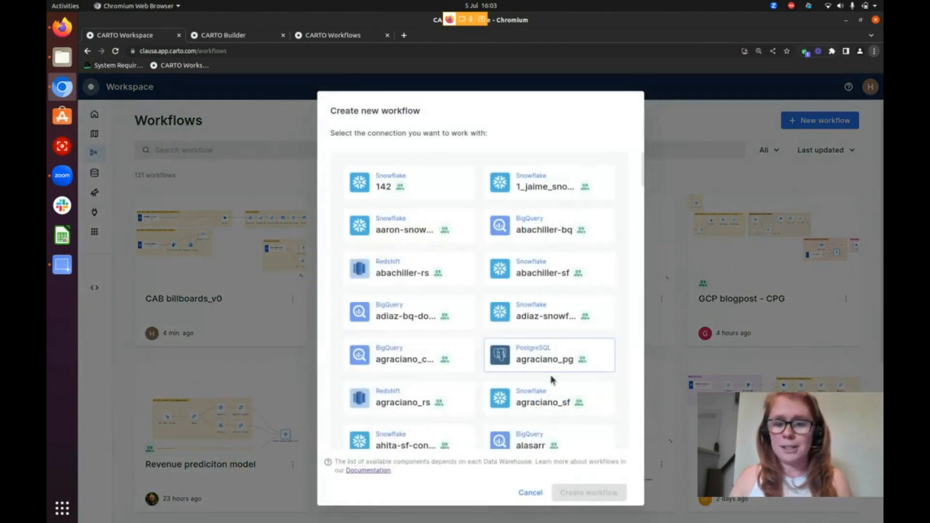
pyautogui.scroll(-5, 550, 380)
pyautogui.scroll(-15, 552, 383)
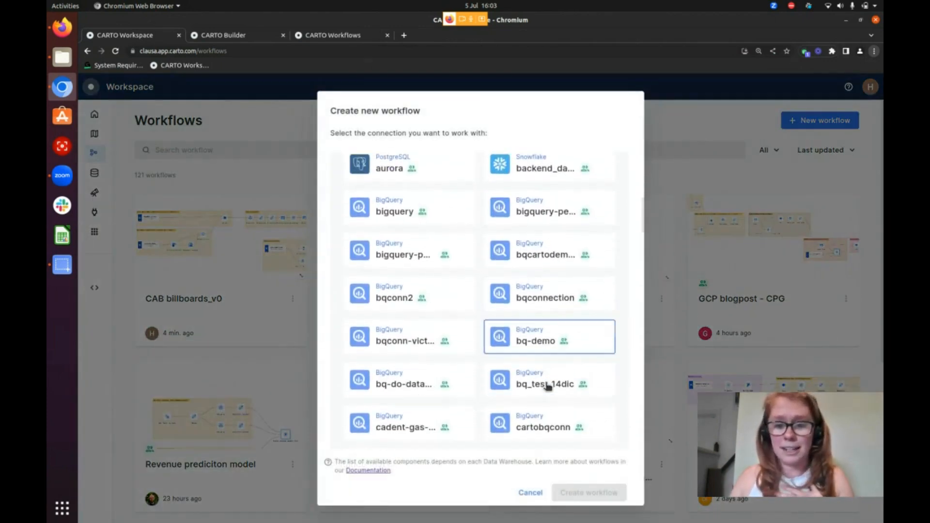
pyautogui.scroll(-5, 538, 385)
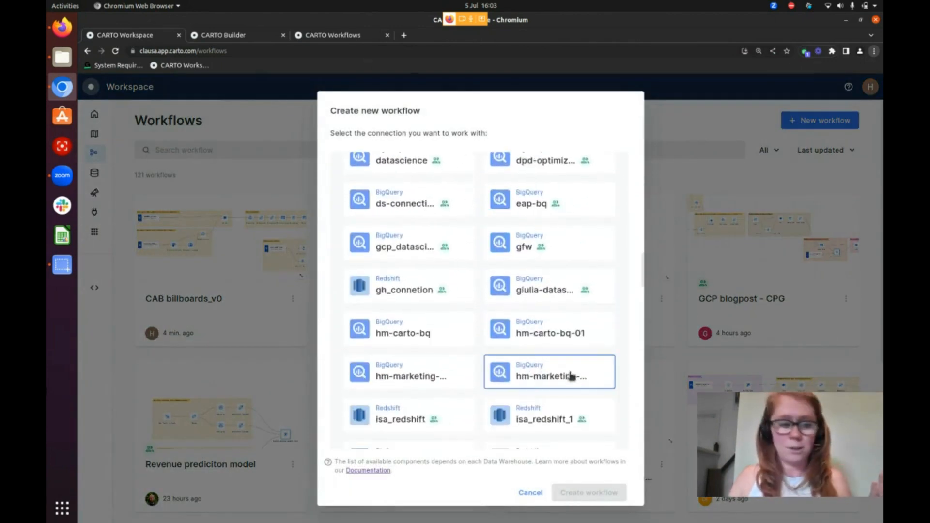
pyautogui.scroll(-1, 567, 372)
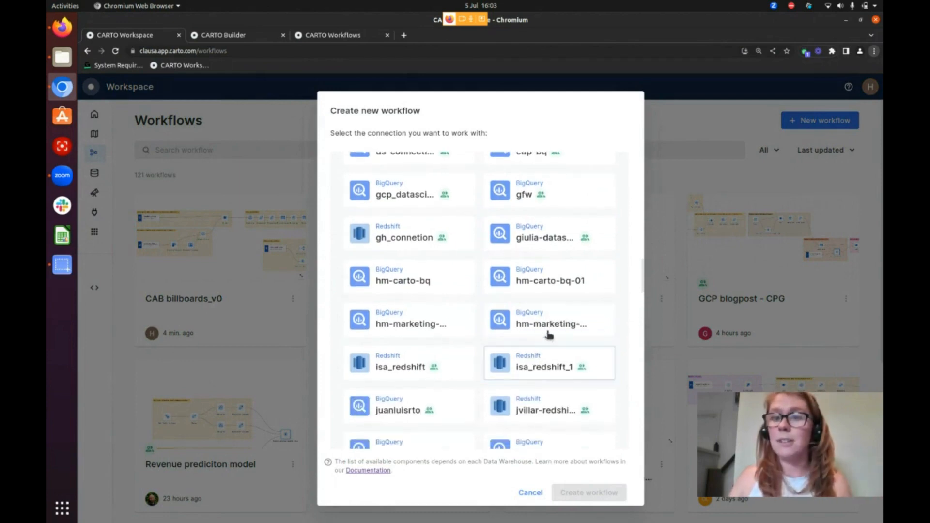
pyautogui.click(549, 329)
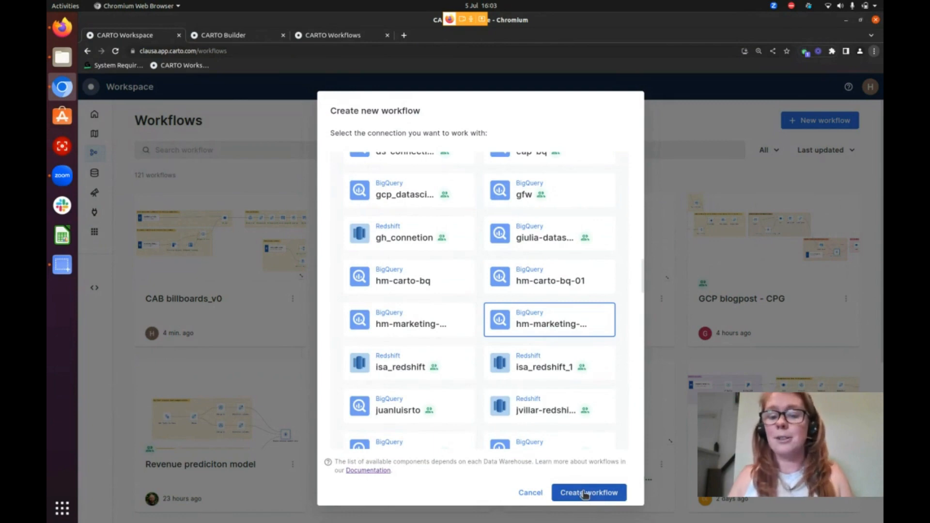
pyautogui.doubleClick(519, 336)
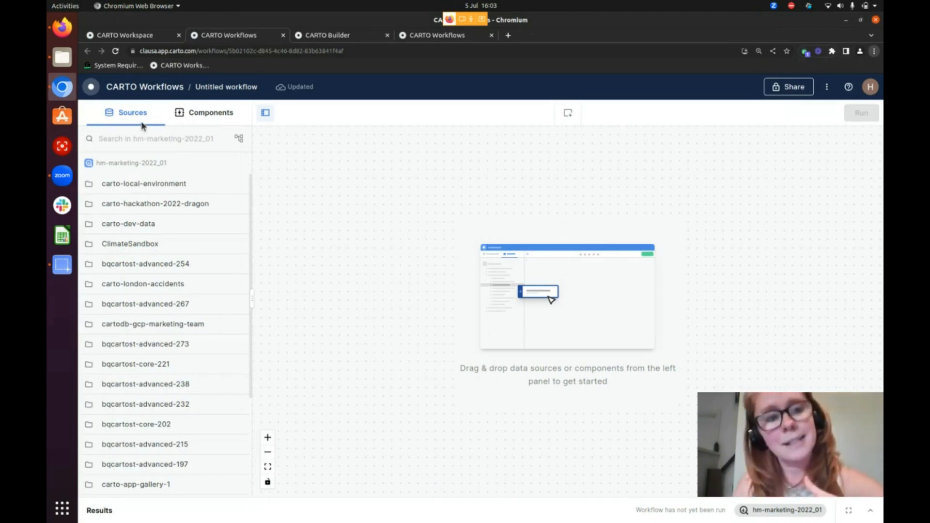
# Add the osm_london_billboards_edit table from the SDSC2023 folder of cartodb-gcp-marketing-team to the workflow canvas
pyautogui.click(203, 114)
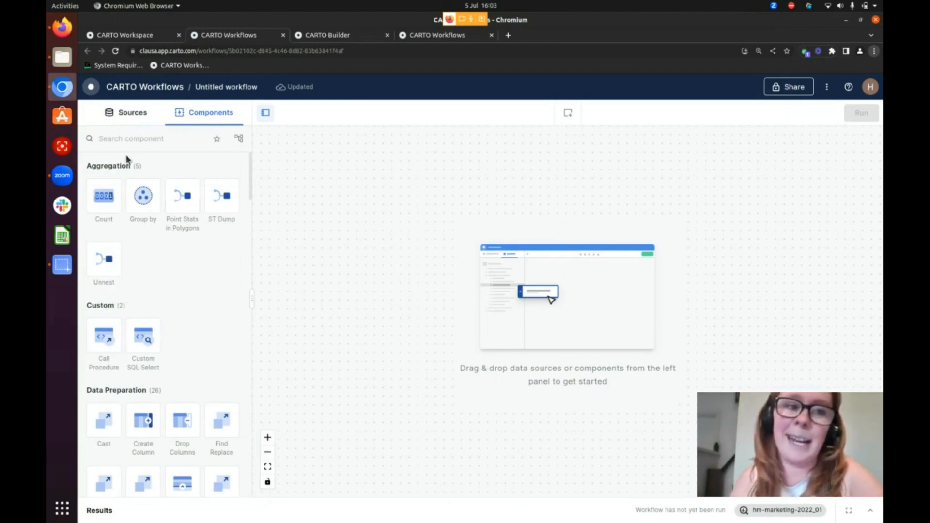
pyautogui.click(136, 119)
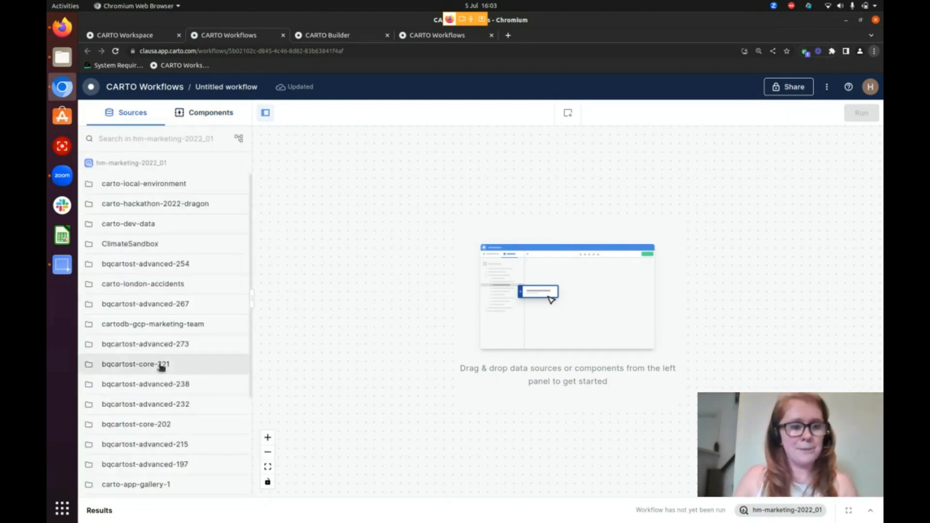
pyautogui.click(194, 322)
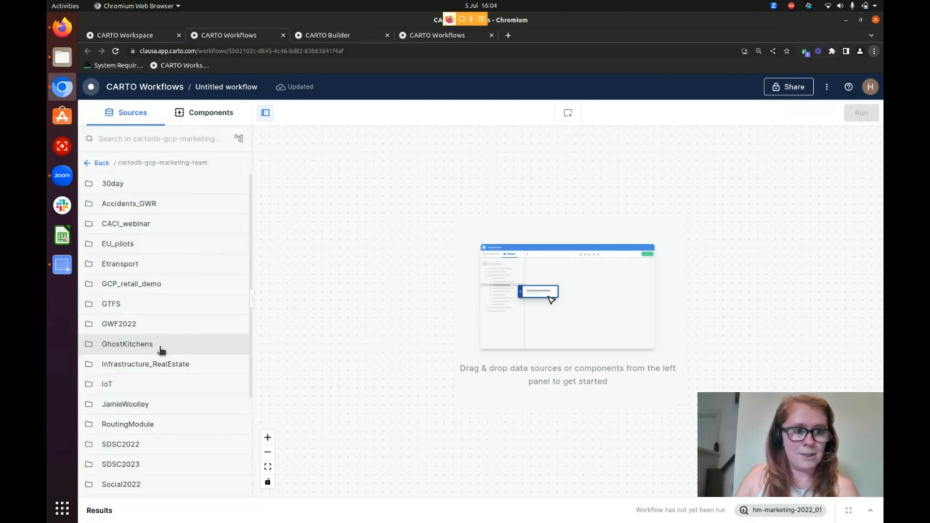
pyautogui.scroll(-3, 161, 350)
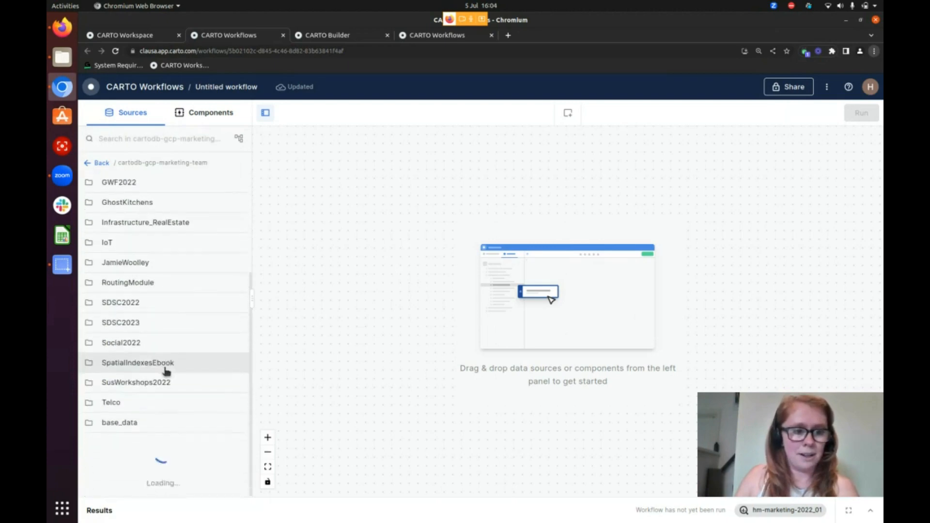
pyautogui.click(160, 318)
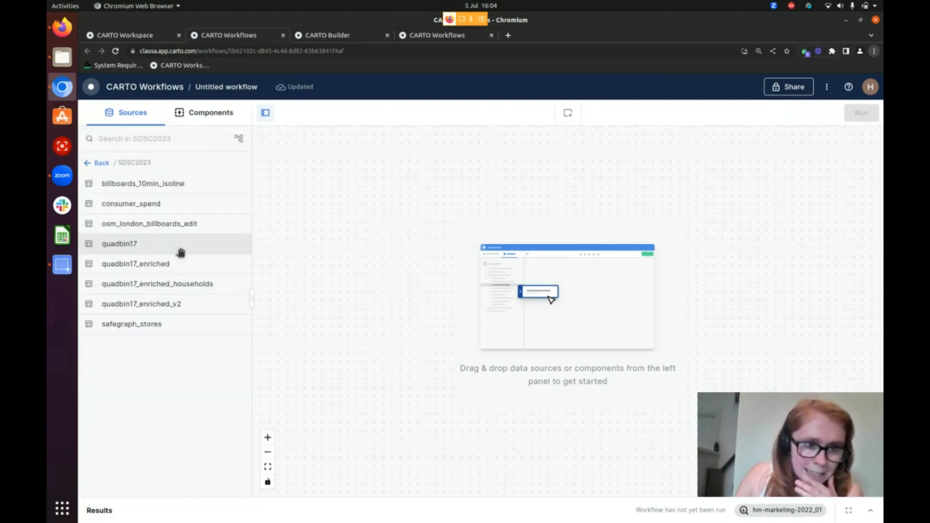
pyautogui.moveTo(187, 224); pyautogui.dragTo(437, 225)
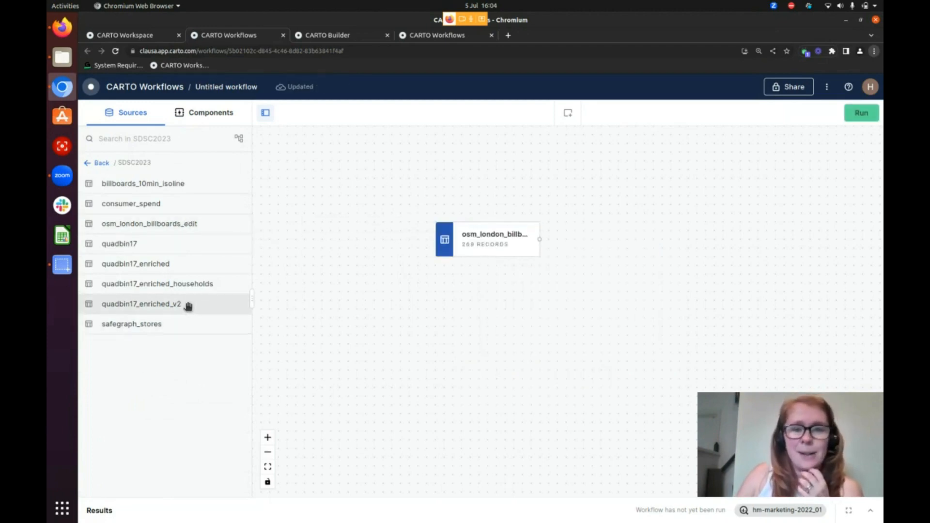
# Add the quadbin17_enriched_v2 table to the canvas and align it directly below the billboards source
pyautogui.moveTo(187, 307); pyautogui.dragTo(501, 327)
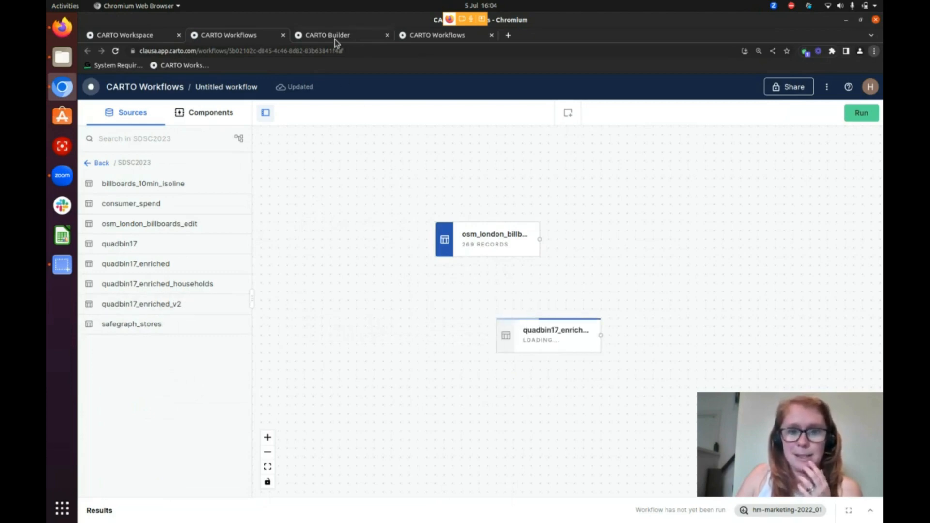
pyautogui.click(333, 37)
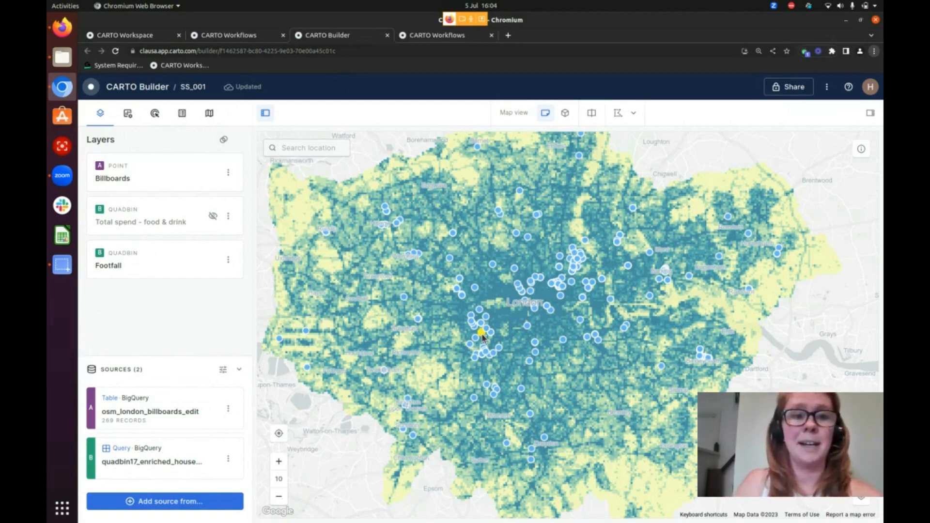
pyautogui.click(242, 37)
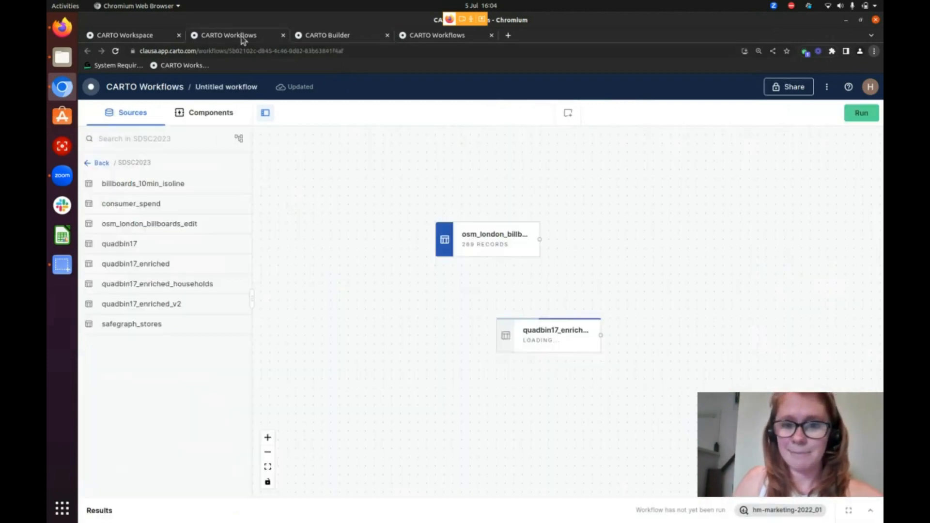
pyautogui.moveTo(529, 334); pyautogui.dragTo(492, 336)
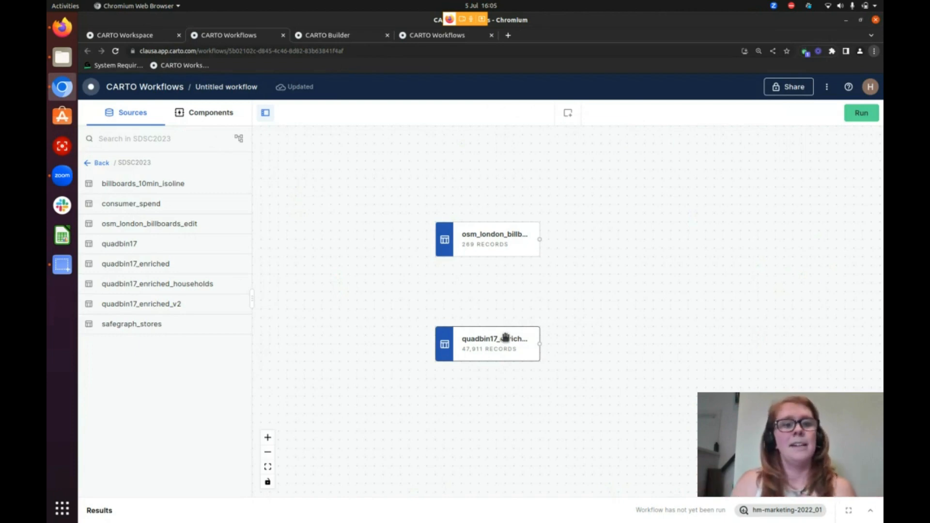
# Search the workflow components for "isoline"
pyautogui.click(204, 114)
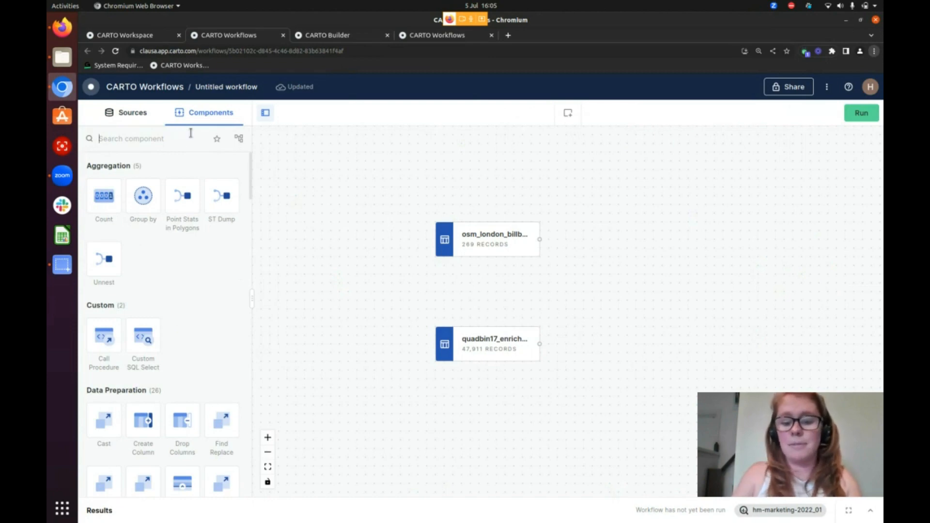
pyautogui.click(190, 133)
pyautogui.write('isoline')
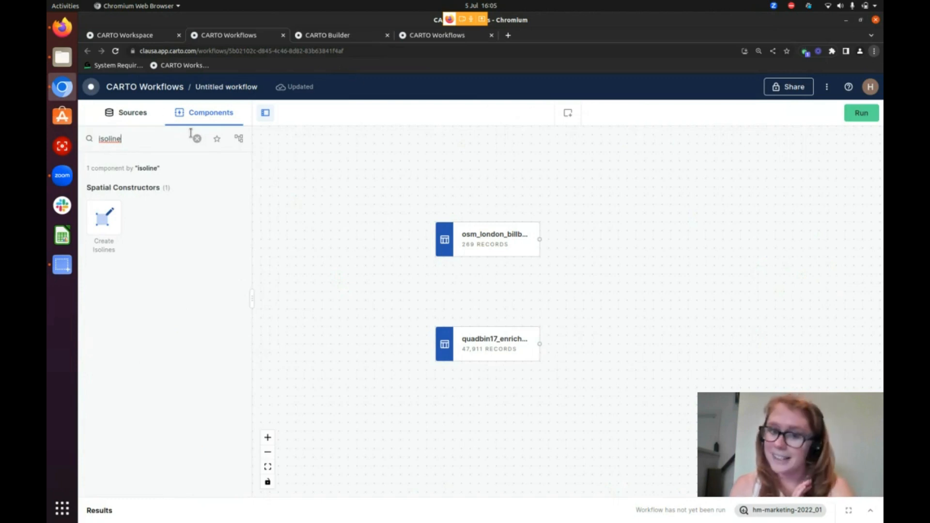
# Add the billboards_10min_isoline table from SDSC2023 to the canvas beside the osm_london_billboards_edit source
pyautogui.click(131, 119)
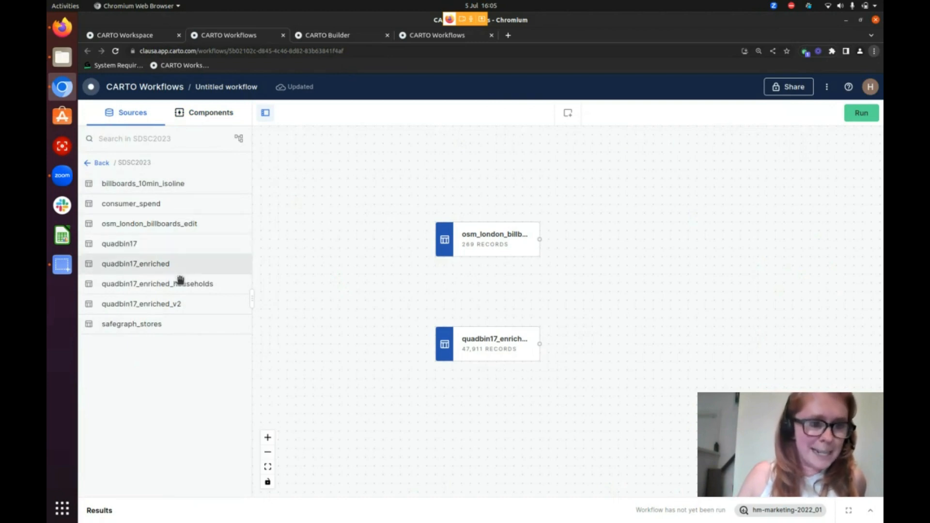
pyautogui.moveTo(176, 187); pyautogui.dragTo(635, 247)
pyautogui.moveTo(684, 301); pyautogui.dragTo(519, 307)
pyautogui.click(496, 250)
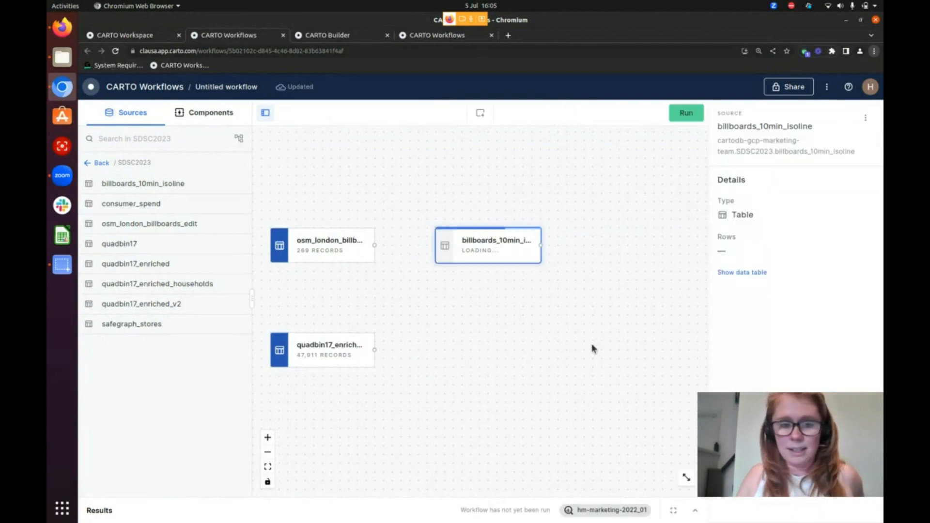
# Preview the billboards_10min_isoline table's data and examine its polygons on the enlarged results map
pyautogui.click(318, 264)
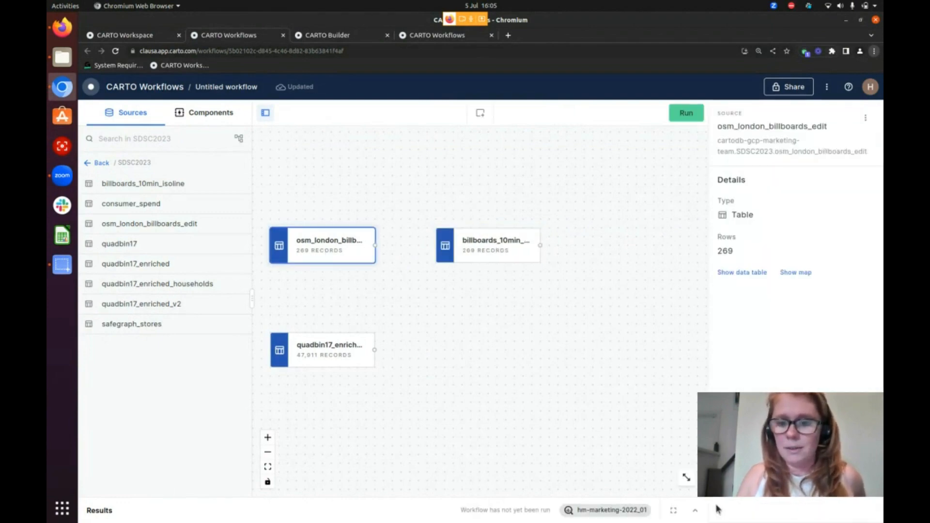
pyautogui.click(500, 253)
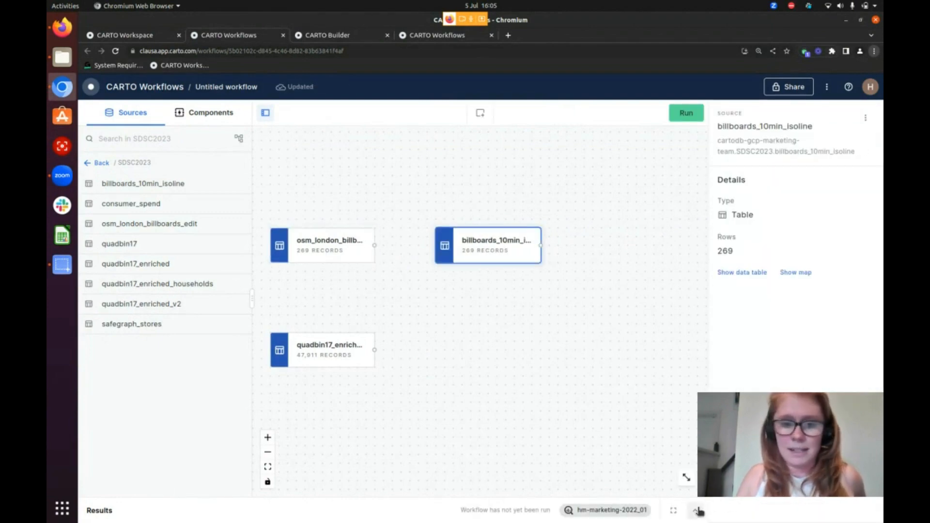
pyautogui.click(696, 511)
pyautogui.click(194, 375)
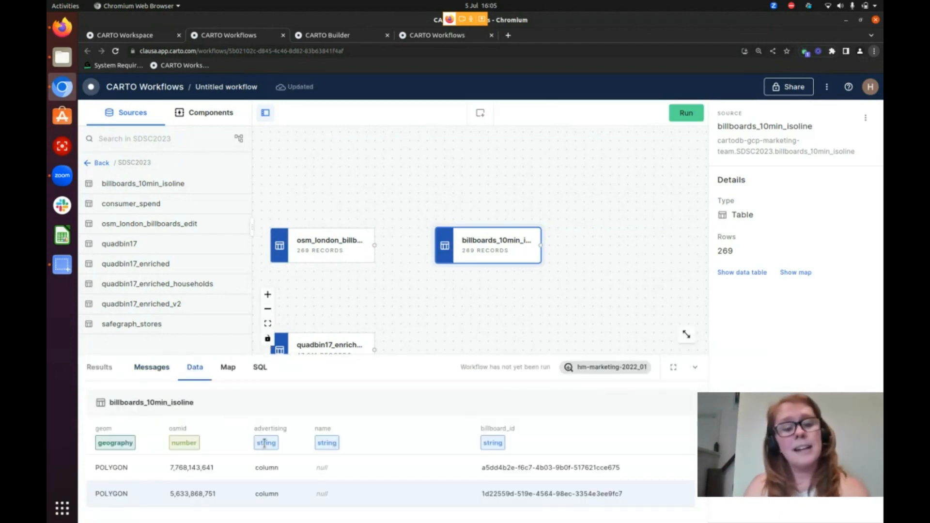
pyautogui.click(228, 369)
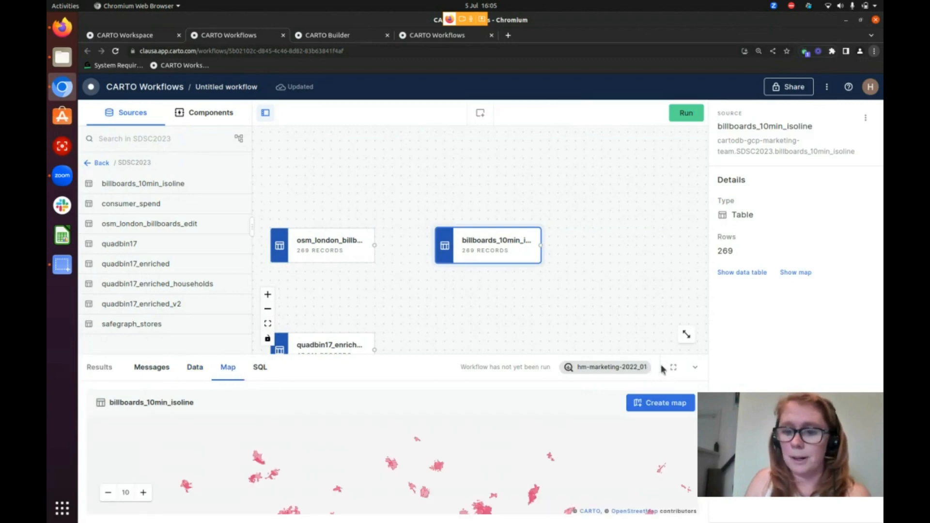
pyautogui.click(673, 367)
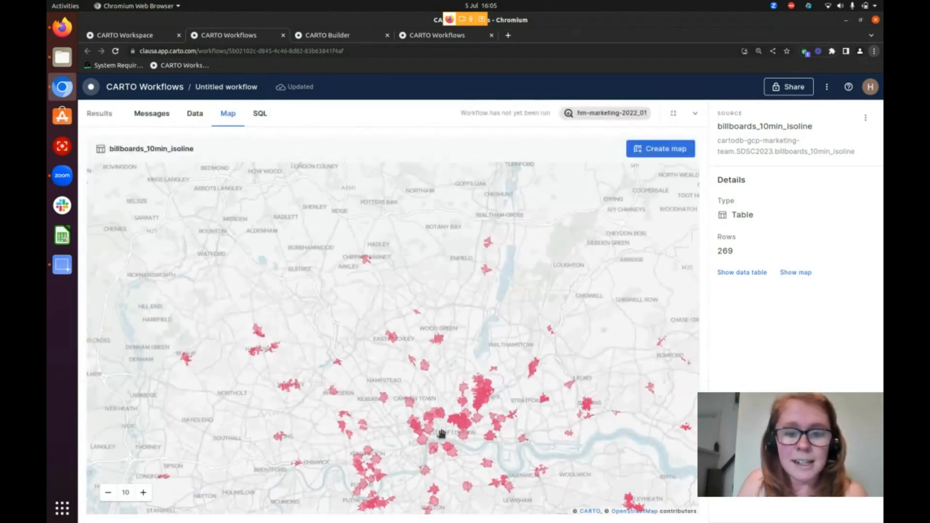
# Examine the billboard isoline polygons around central London up close on the results map, and collapse the results
pyautogui.scroll(3, 440, 432)
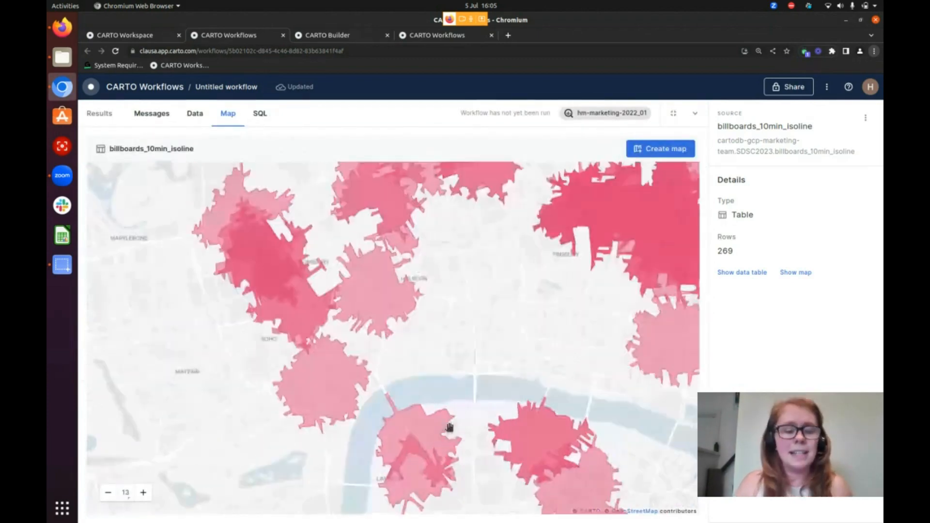
pyautogui.moveTo(450, 427); pyautogui.dragTo(409, 406)
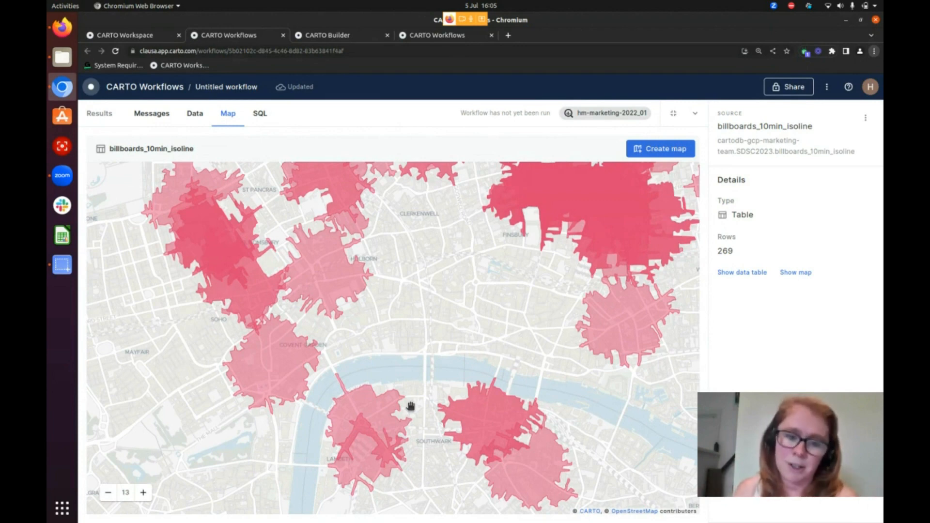
pyautogui.scroll(6, 332, 408)
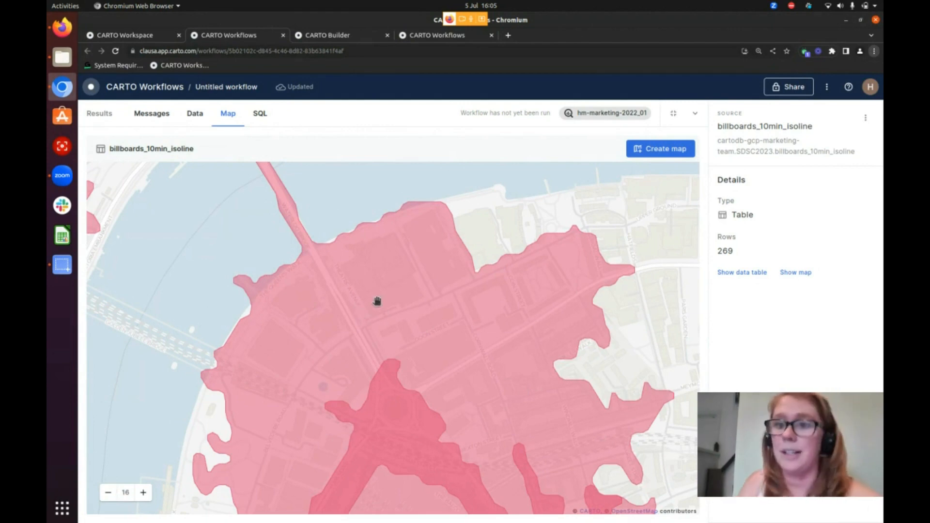
pyautogui.click(694, 113)
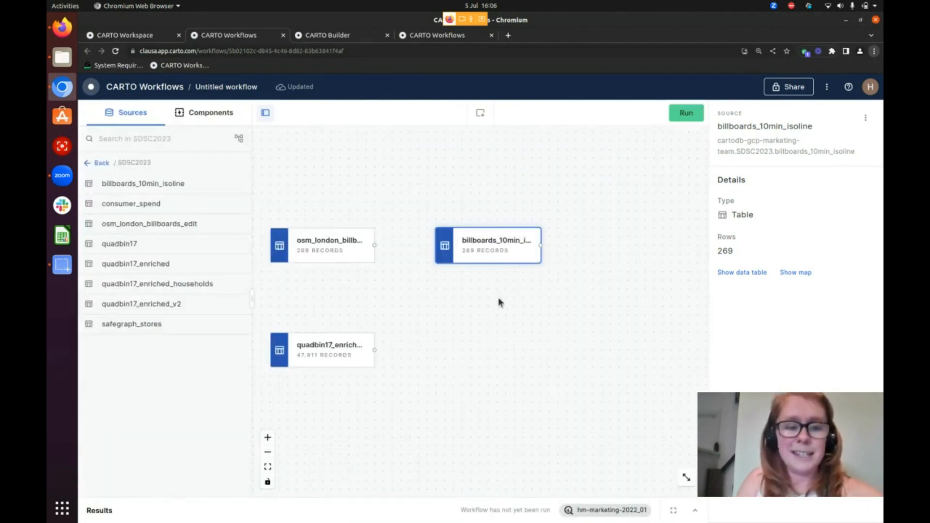
# Find the quadbin components and add Quadbin Polyfill to the canvas, fed by the billboards_10min_isoline source
pyautogui.moveTo(492, 309); pyautogui.dragTo(461, 329)
pyautogui.scroll(-1, 445, 334)
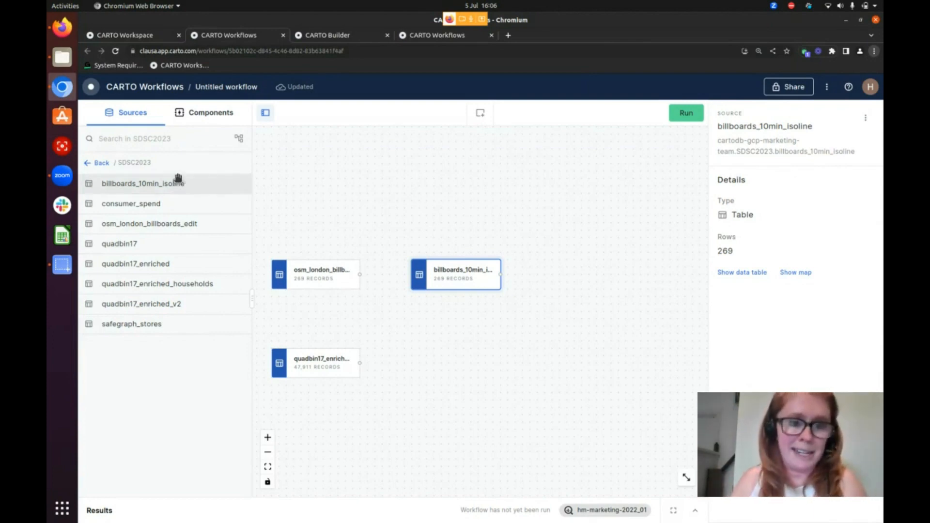
pyautogui.click(199, 115)
pyautogui.moveTo(174, 141); pyautogui.dragTo(93, 140)
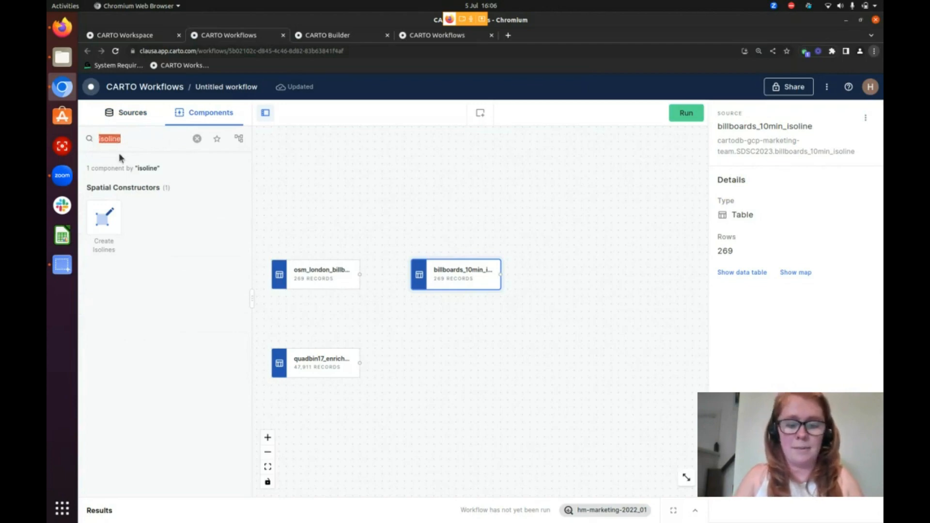
pyautogui.write('quadbin')
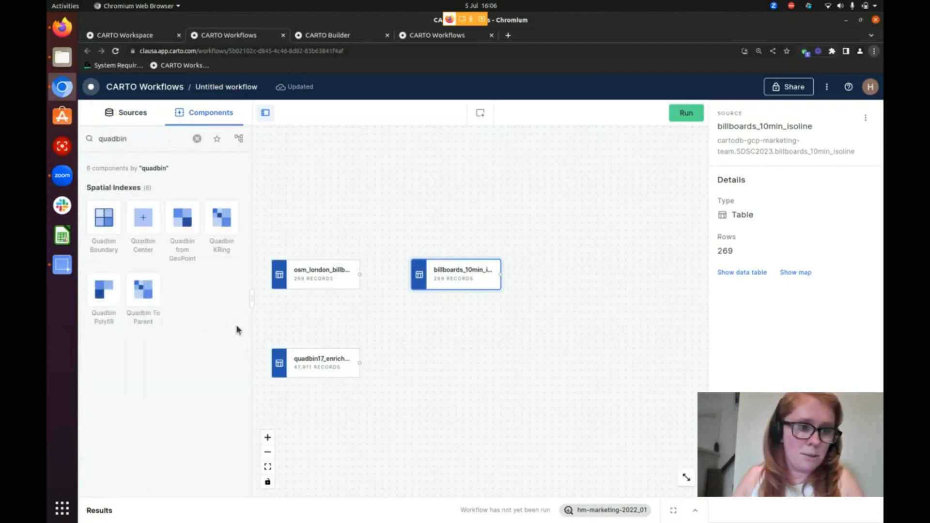
pyautogui.moveTo(103, 298); pyautogui.dragTo(544, 273)
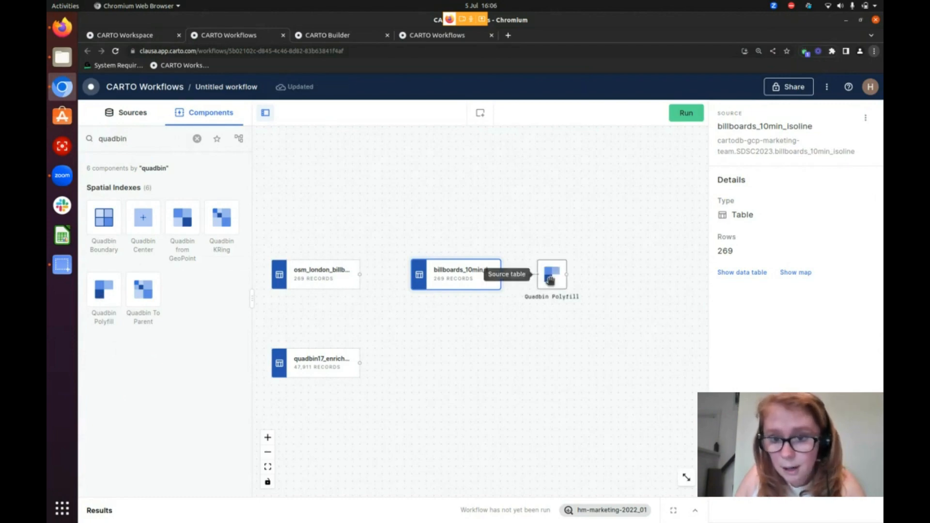
# Set the Quadbin Polyfill resolution to 17 and run the workflow
pyautogui.click(551, 275)
pyautogui.click(845, 307)
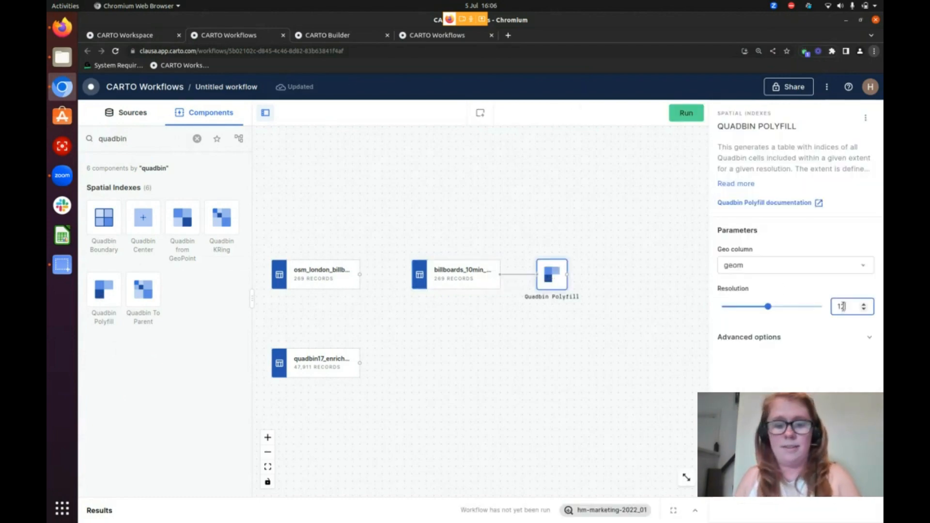
pyautogui.press('BackSpace')
pyautogui.write('7')
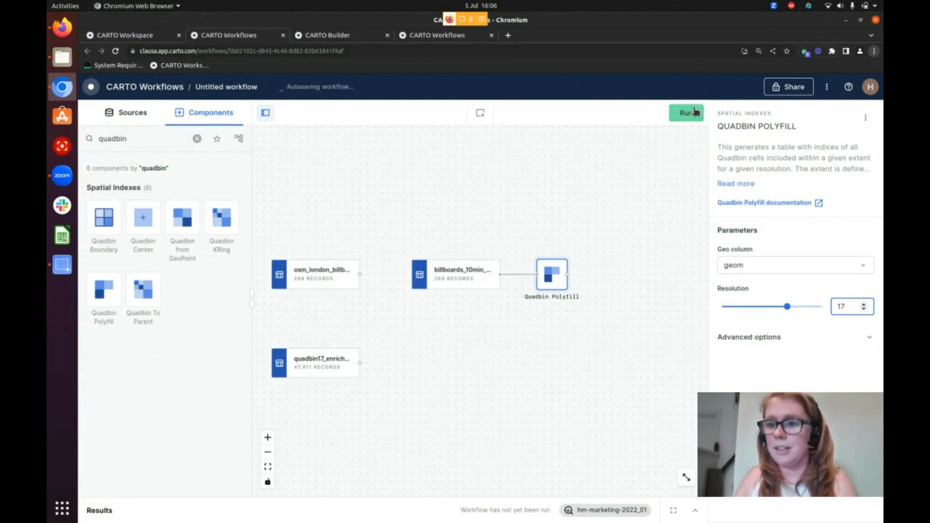
pyautogui.click(690, 116)
# Examine the Quadbin Polyfill output as grid cells on the map and as rows in its data table
pyautogui.moveTo(478, 315); pyautogui.dragTo(560, 249)
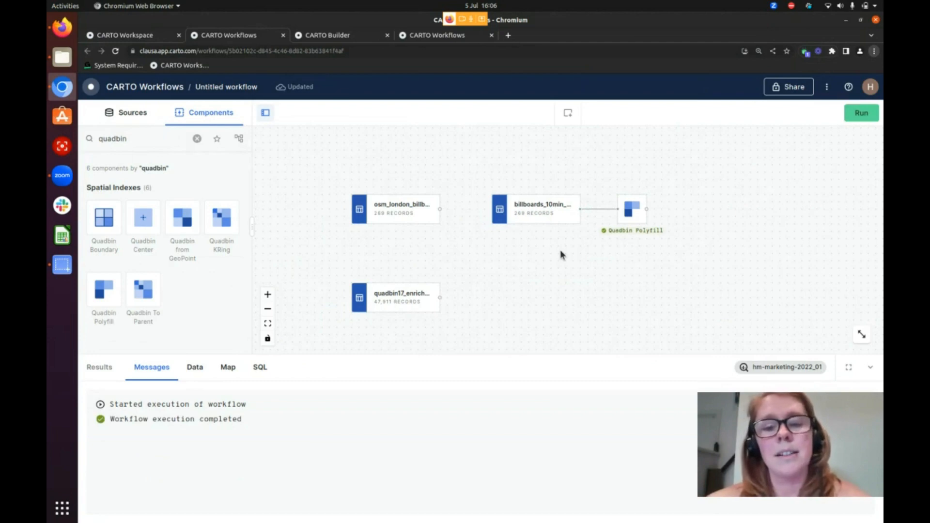
pyautogui.moveTo(620, 290); pyautogui.dragTo(538, 293)
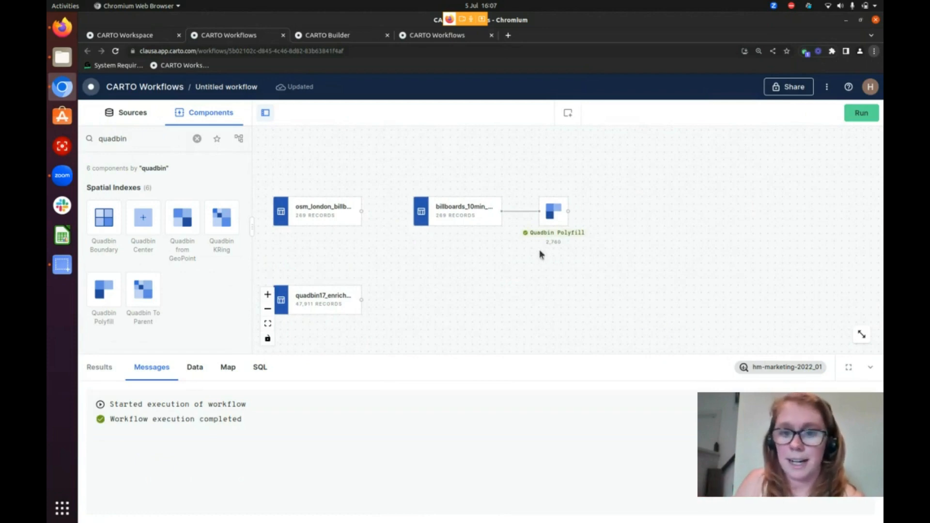
pyautogui.click(552, 213)
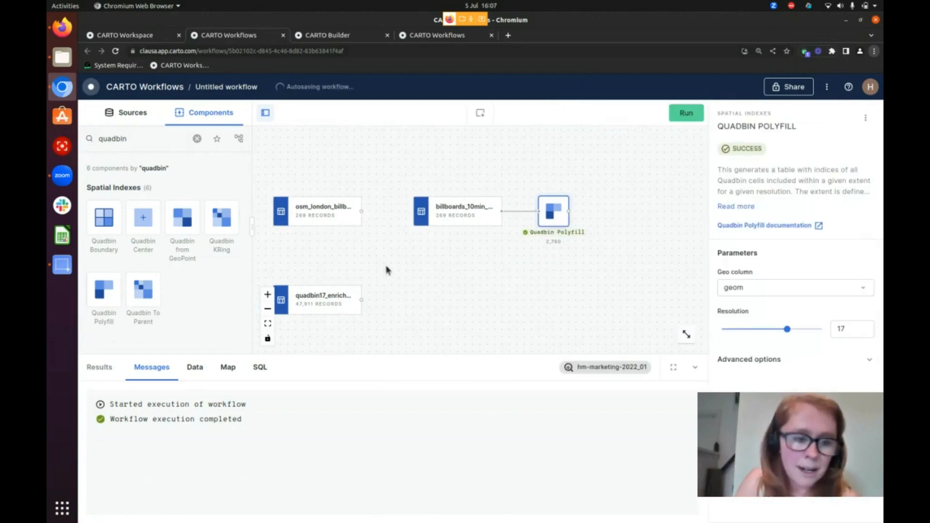
pyautogui.click(239, 372)
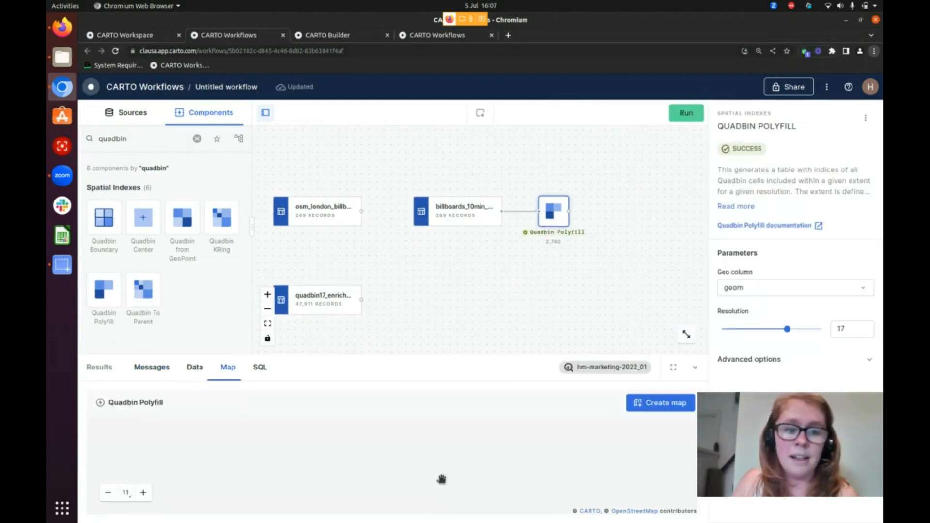
pyautogui.moveTo(471, 471); pyautogui.dragTo(500, 381)
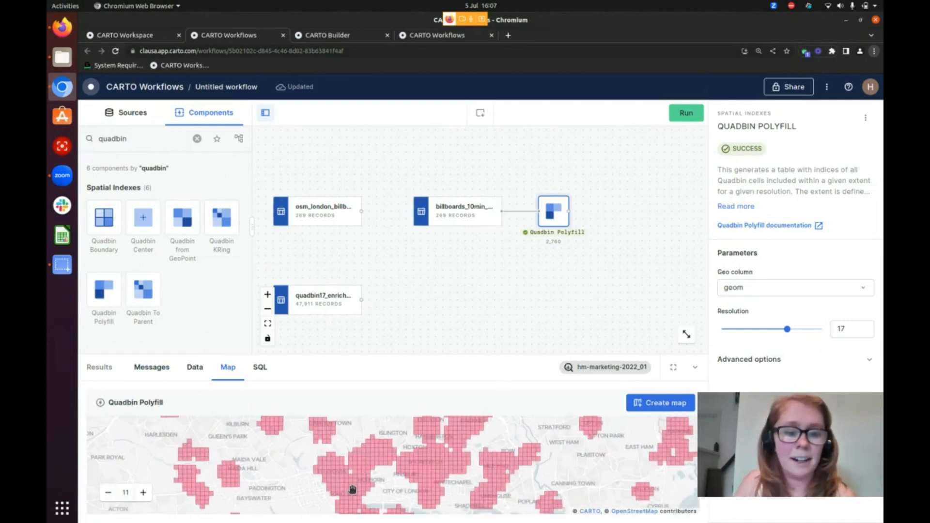
pyautogui.moveTo(348, 488); pyautogui.dragTo(425, 418)
pyautogui.scroll(2, 418, 445)
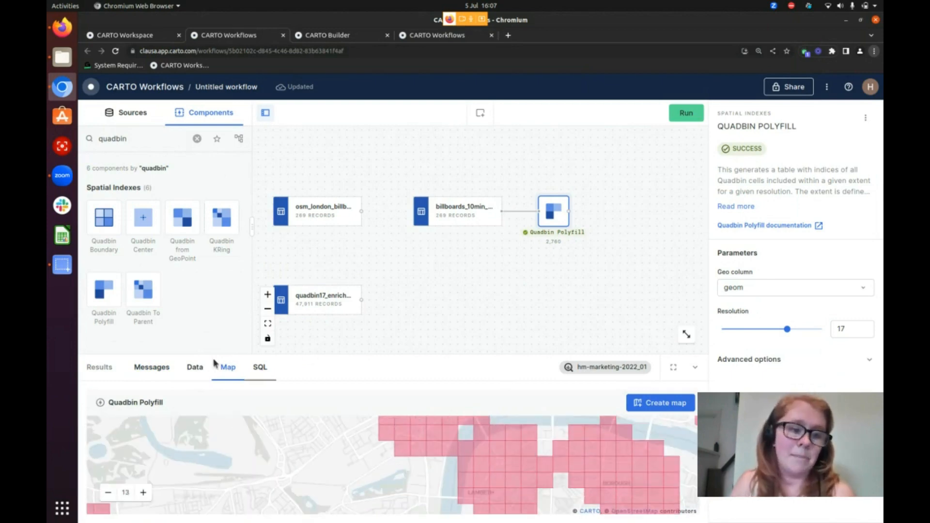
pyautogui.click(195, 367)
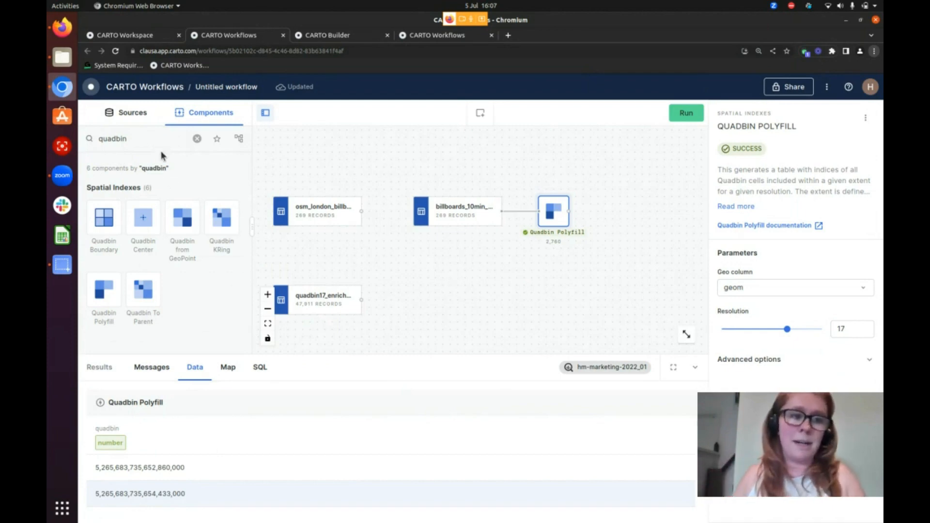
# Add a Quadbin Boundary component fed by the Quadbin Polyfill output, using the quadbin column
pyautogui.moveTo(108, 228); pyautogui.dragTo(622, 214)
pyautogui.click(622, 214)
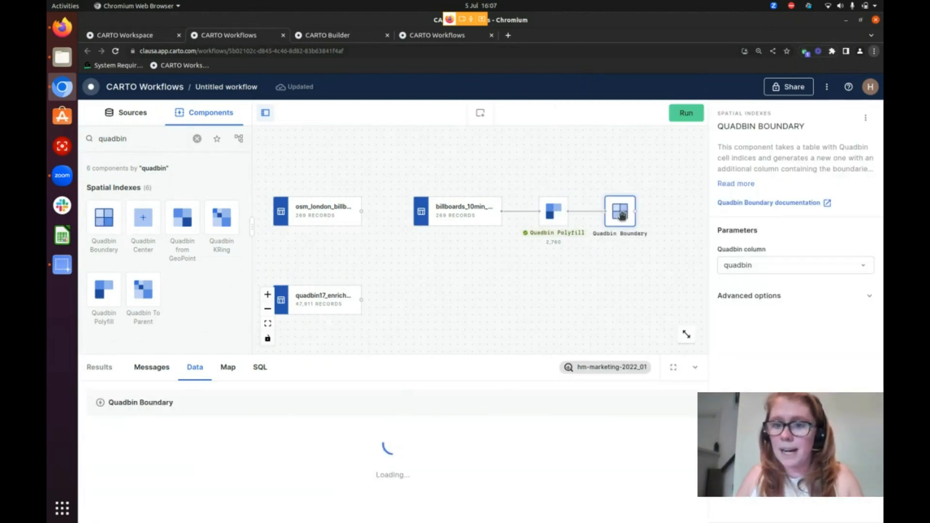
pyautogui.moveTo(609, 272); pyautogui.dragTo(544, 291)
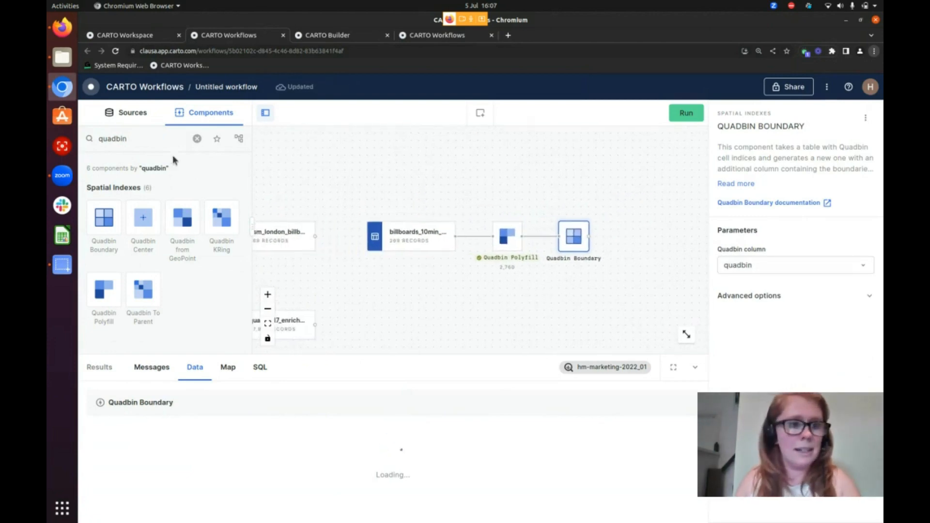
# Add a Spatial Join with Quadbin Boundary as main table and billboards_10min_isoline as secondary table, and run the workflow
pyautogui.doubleClick(112, 139)
pyautogui.write('spatial jo')
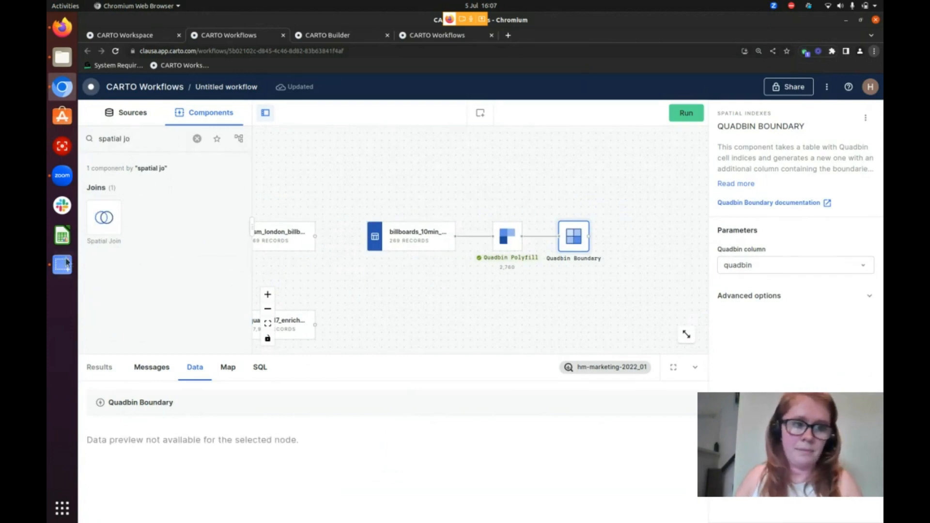
pyautogui.moveTo(104, 217); pyautogui.dragTo(639, 267)
pyautogui.moveTo(588, 236); pyautogui.dragTo(632, 261)
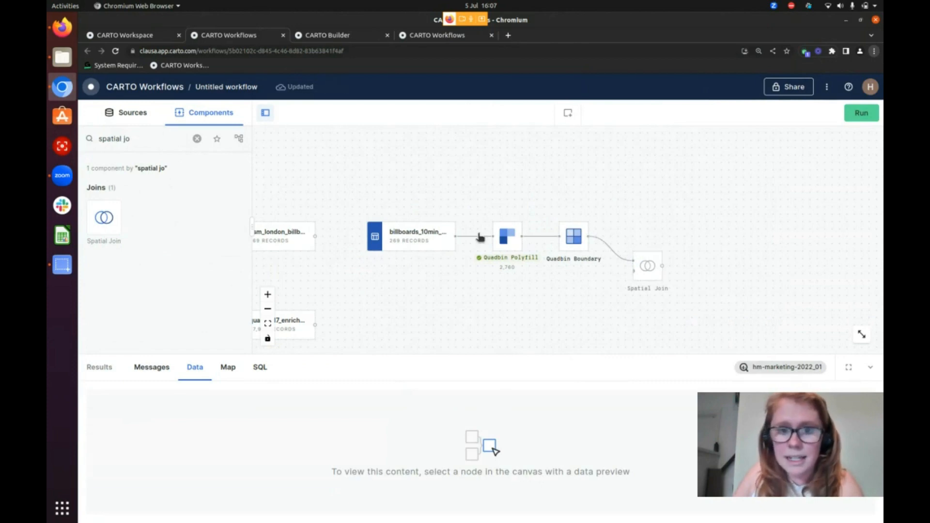
pyautogui.moveTo(455, 236); pyautogui.dragTo(633, 271)
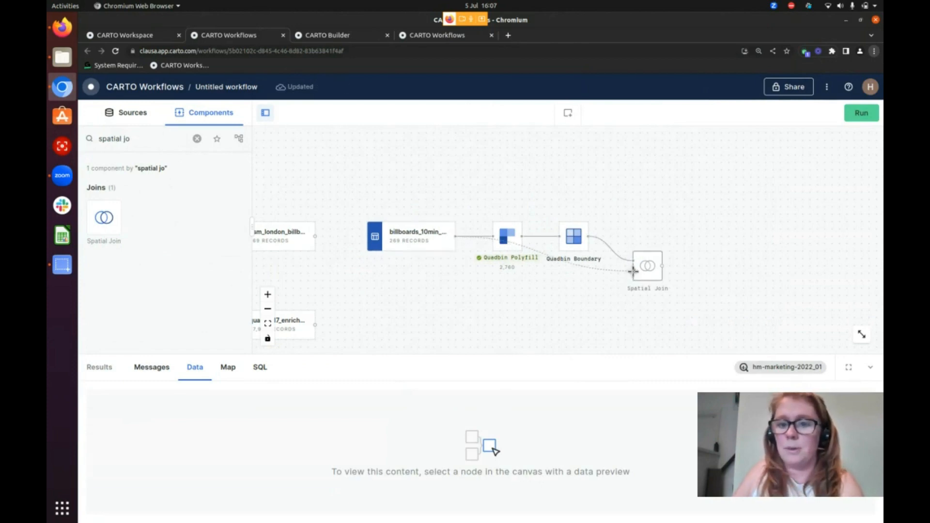
pyautogui.click(649, 268)
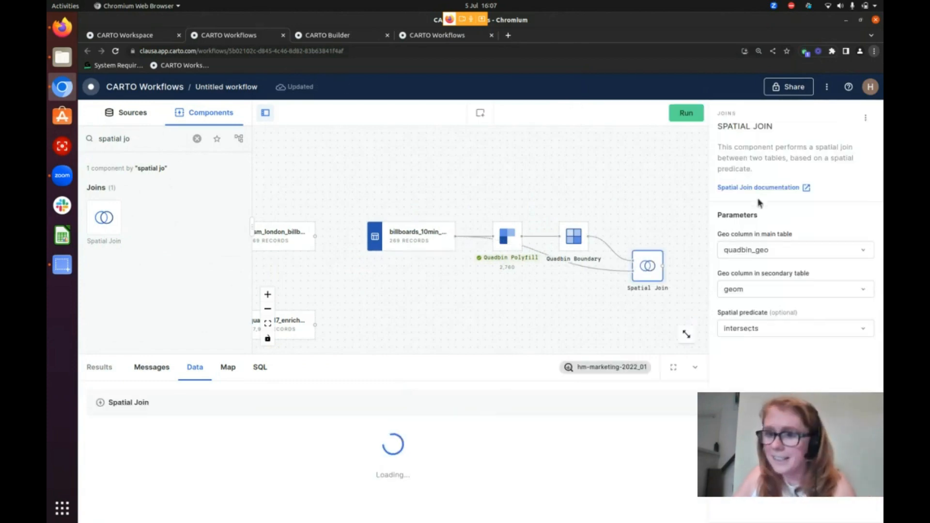
pyautogui.click(686, 116)
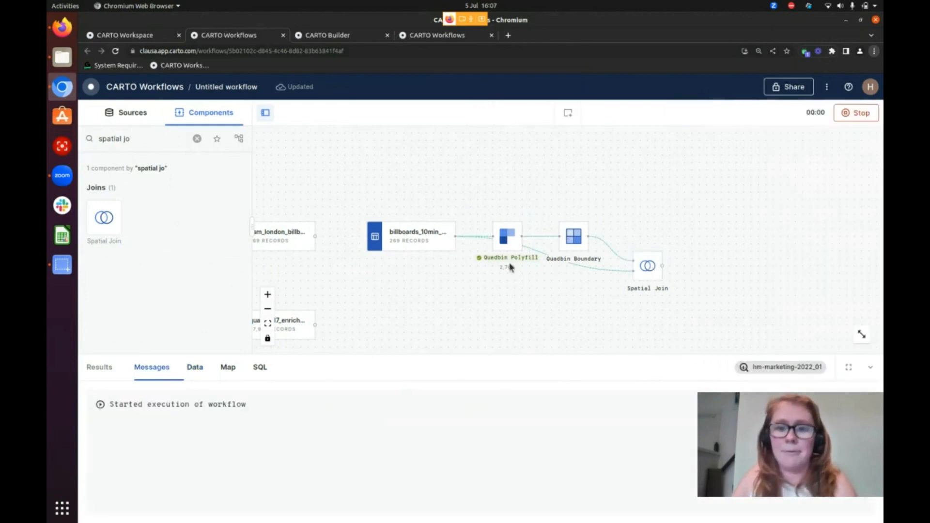
# Enclose the isoline source, Polyfill, Boundary and Spatial Join nodes in a section, and move the enriched quadbin17 source beneath the Spatial Join
pyautogui.click(572, 112)
pyautogui.moveTo(366, 185); pyautogui.dragTo(685, 283)
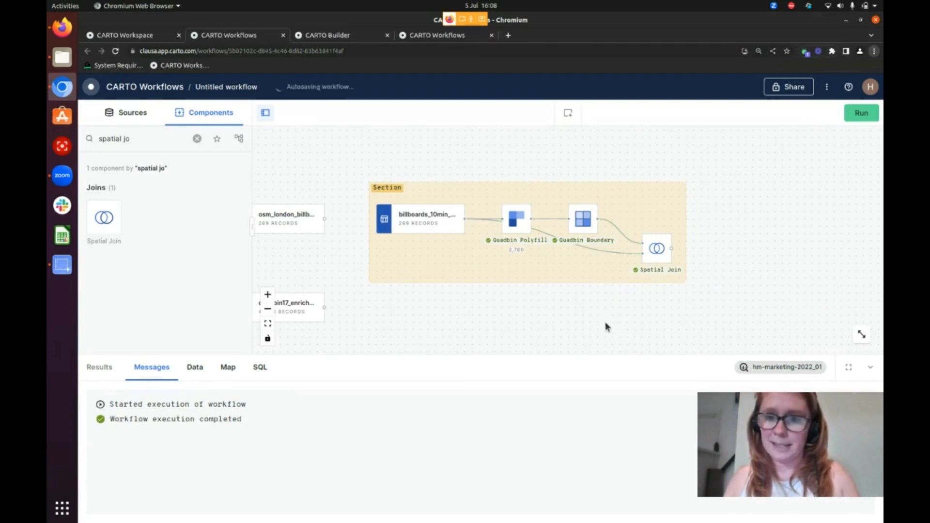
pyautogui.moveTo(590, 315); pyautogui.dragTo(567, 280)
pyautogui.moveTo(276, 269); pyautogui.dragTo(624, 276)
# Review the Spatial Join's output data, including its quadbin and billboard_id_joined columns
pyautogui.moveTo(737, 253); pyautogui.dragTo(599, 286)
pyautogui.scroll(1, 631, 292)
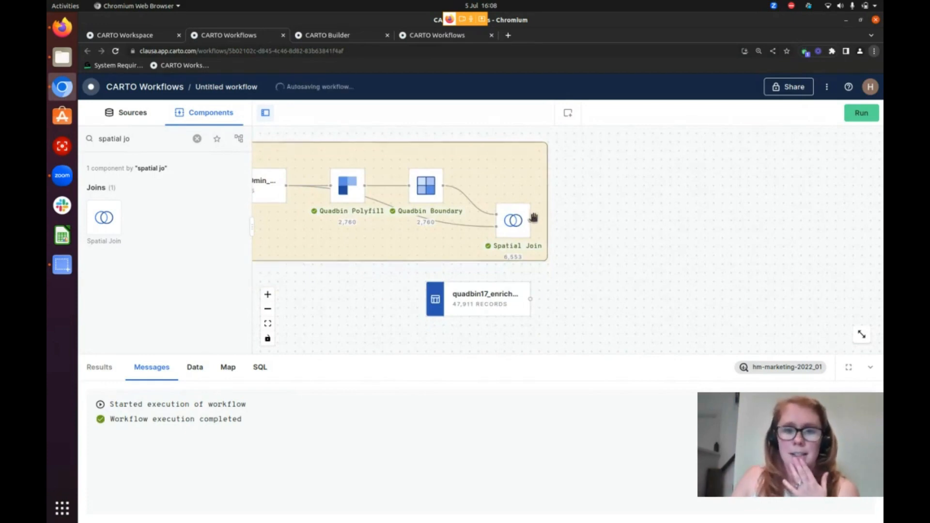
pyautogui.click(513, 220)
pyautogui.click(196, 375)
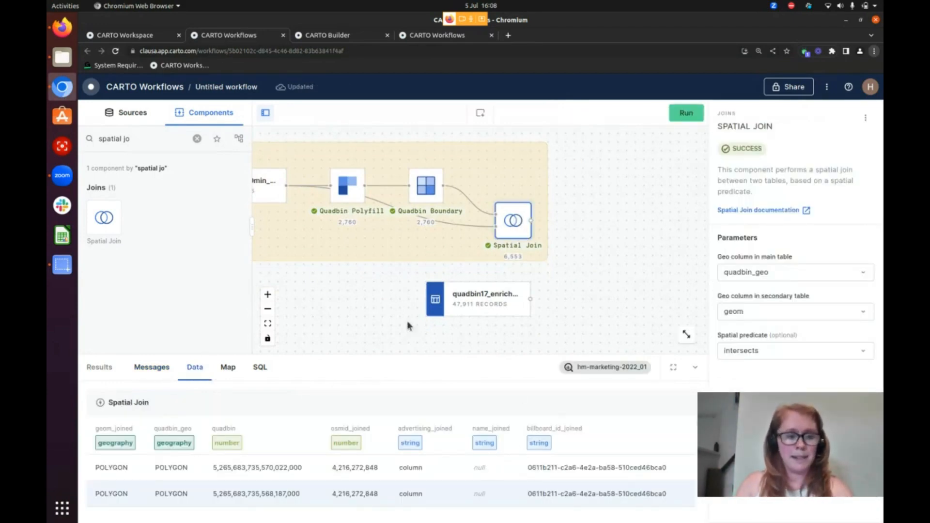
pyautogui.scroll(-2, 254, 453)
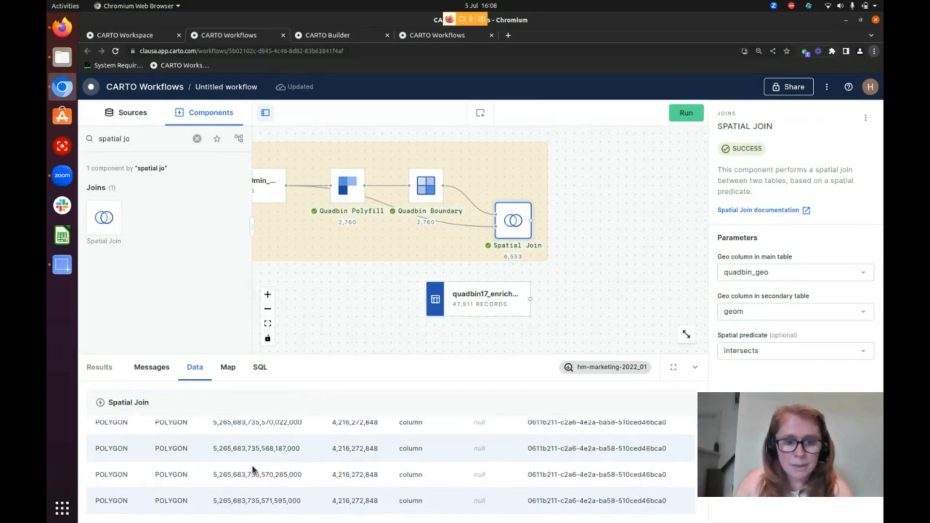
pyautogui.scroll(2, 253, 468)
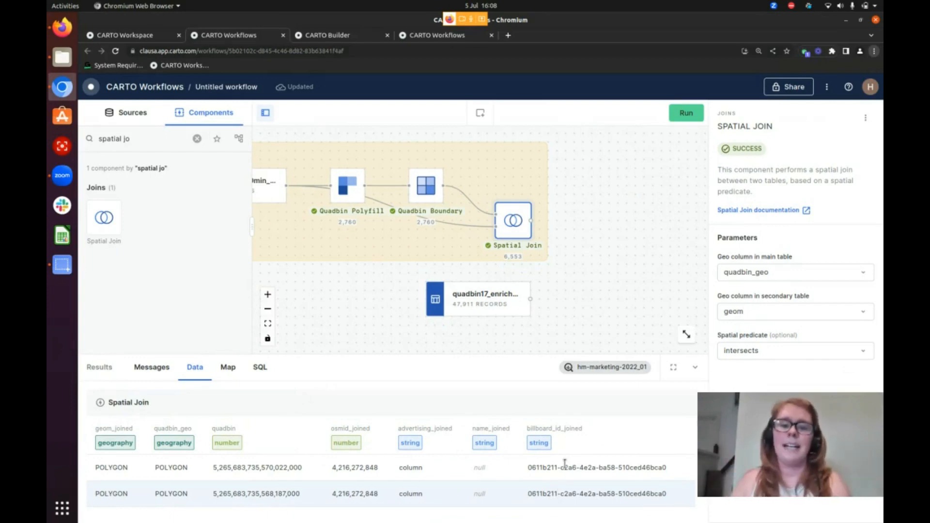
# Add a Join on quadbin between the Spatial Join output as main table and the enriched quadbin17 source, and run the workflow
pyautogui.moveTo(159, 143); pyautogui.dragTo(74, 139)
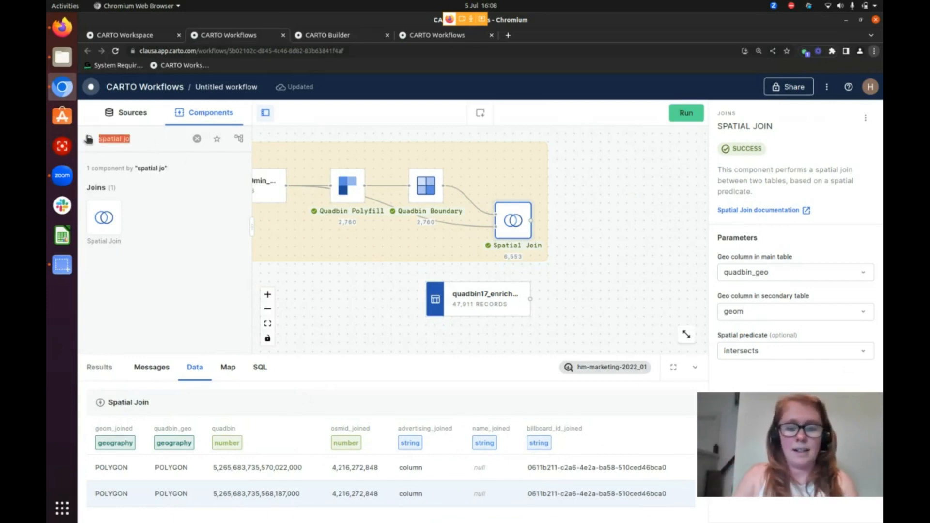
pyautogui.write('join')
pyautogui.moveTo(141, 208); pyautogui.dragTo(583, 231)
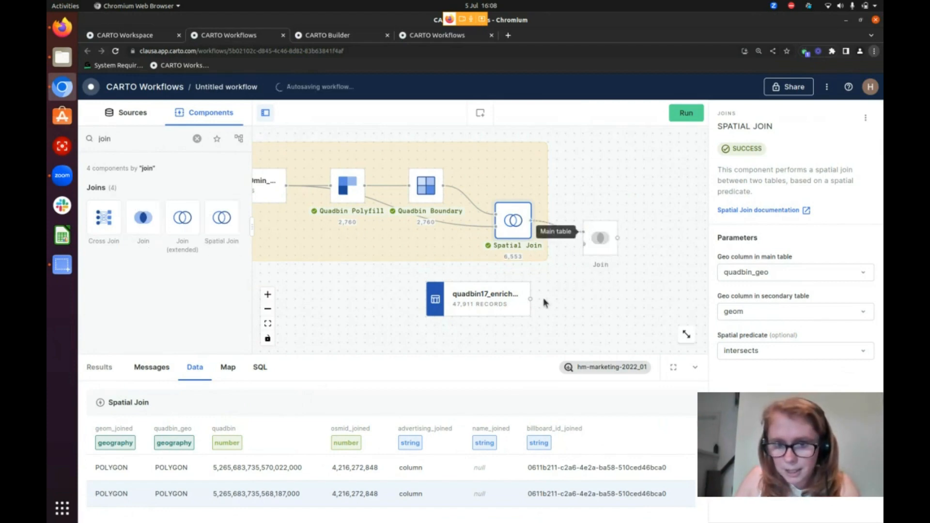
pyautogui.moveTo(531, 299); pyautogui.dragTo(605, 256)
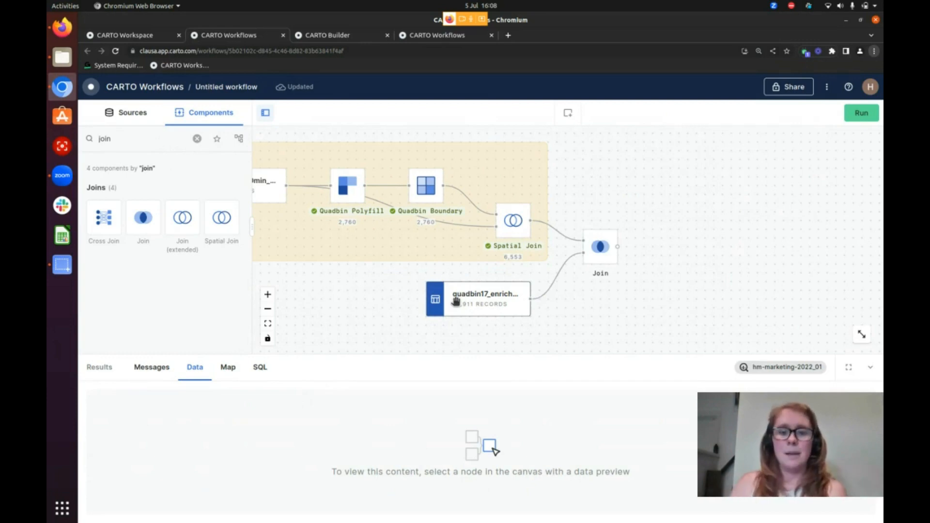
pyautogui.click(598, 257)
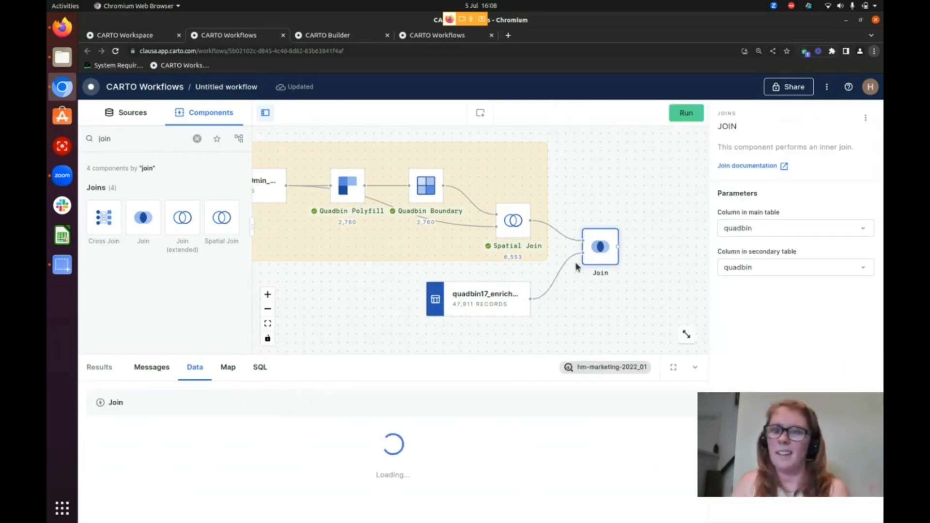
pyautogui.click(688, 114)
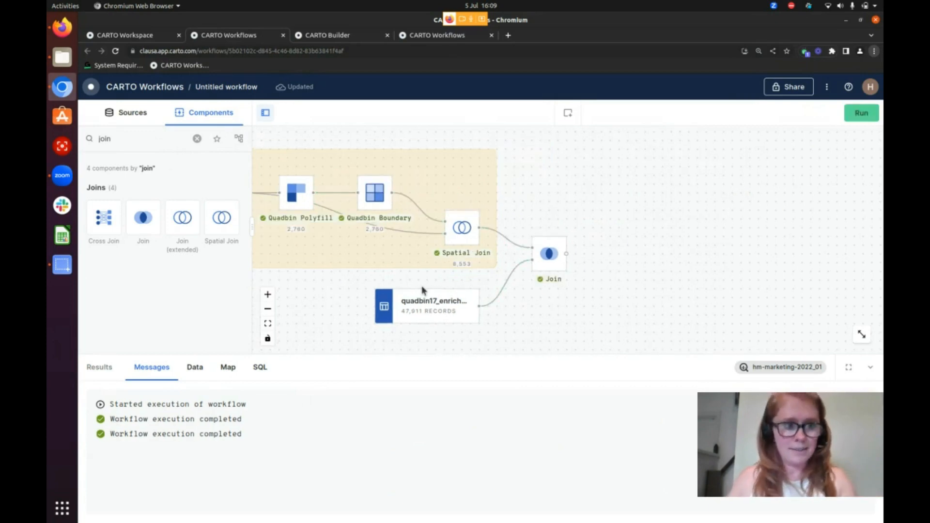
# Review the Join's output data, and preview its map based on the quadbin column
pyautogui.click(198, 139)
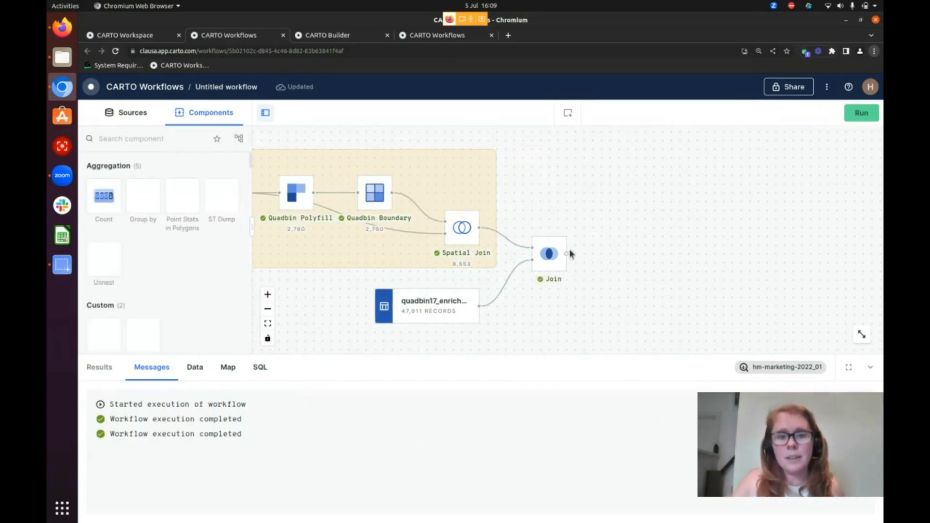
pyautogui.click(547, 255)
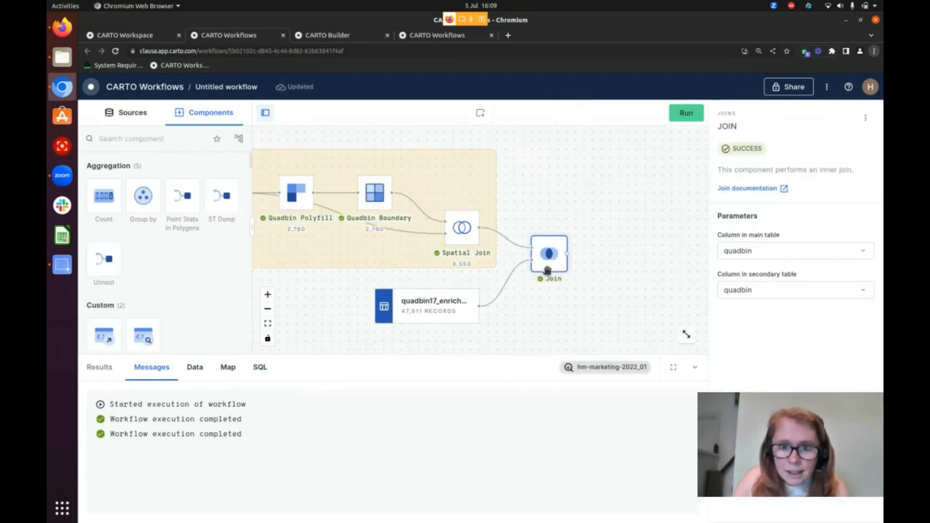
pyautogui.click(200, 372)
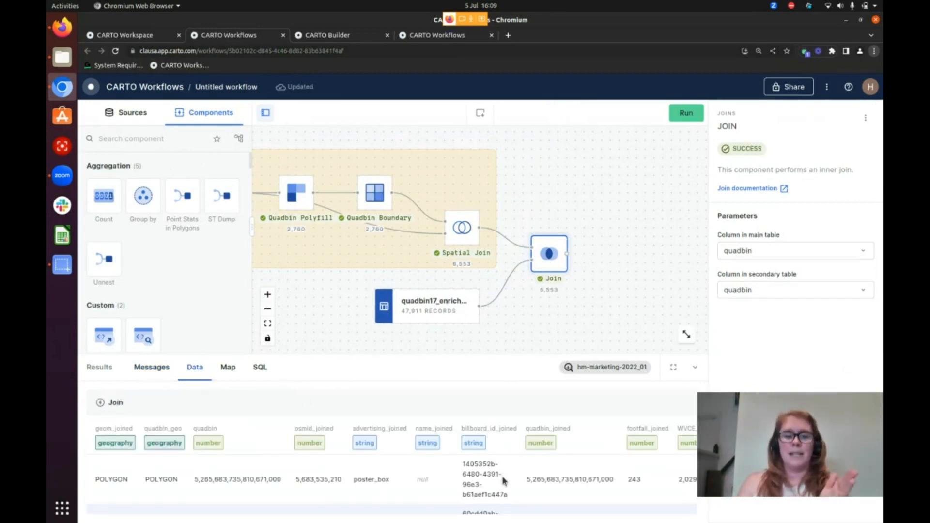
pyautogui.click(228, 367)
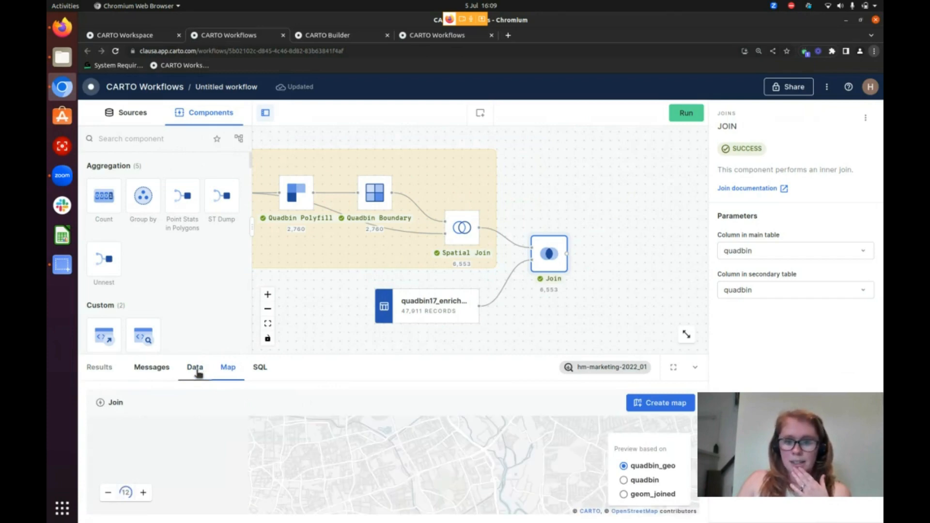
pyautogui.click(623, 480)
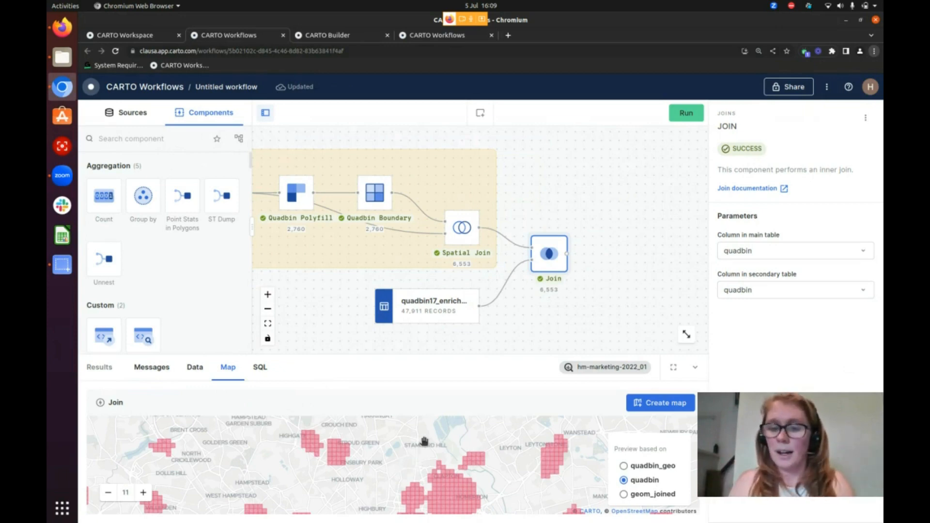
# Add a Group by component fed by the Join output, and group it by billboard_id_joined
pyautogui.moveTo(144, 196); pyautogui.dragTo(632, 250)
pyautogui.moveTo(600, 279); pyautogui.dragTo(523, 281)
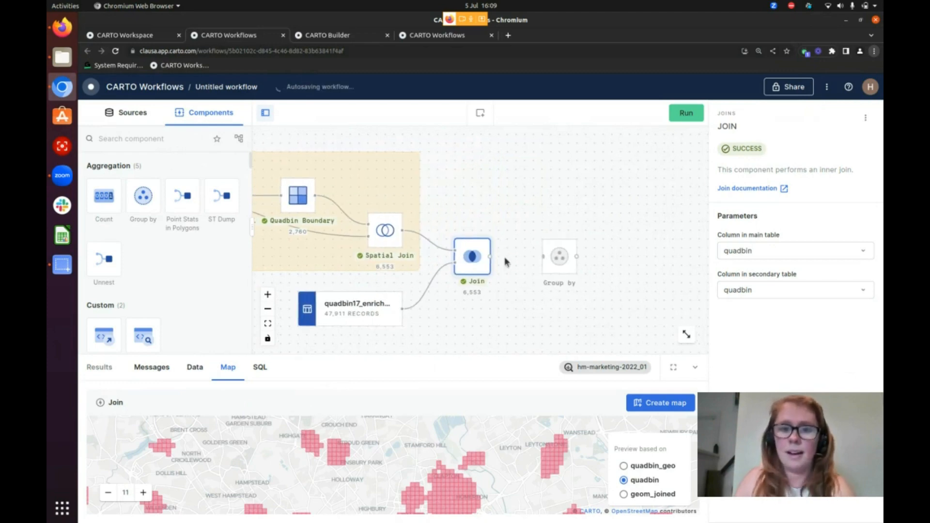
pyautogui.moveTo(490, 256); pyautogui.dragTo(544, 257)
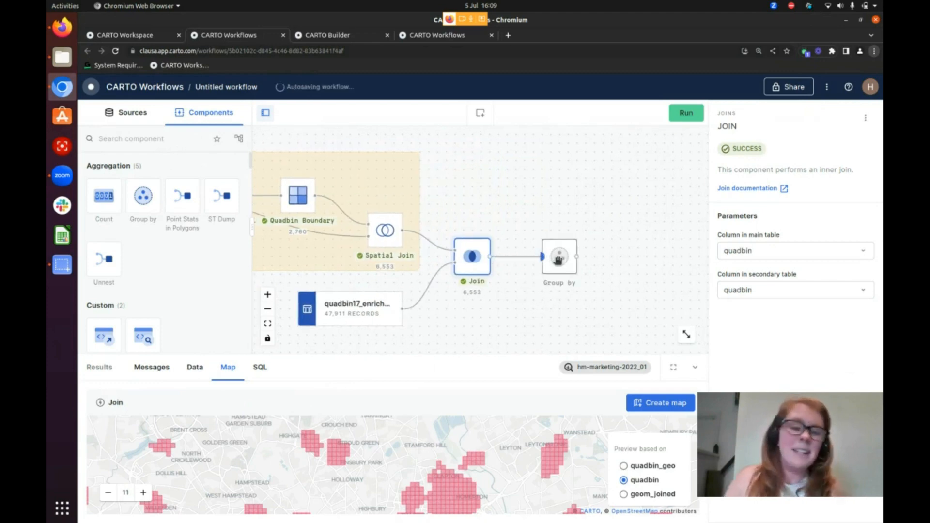
pyautogui.click(547, 263)
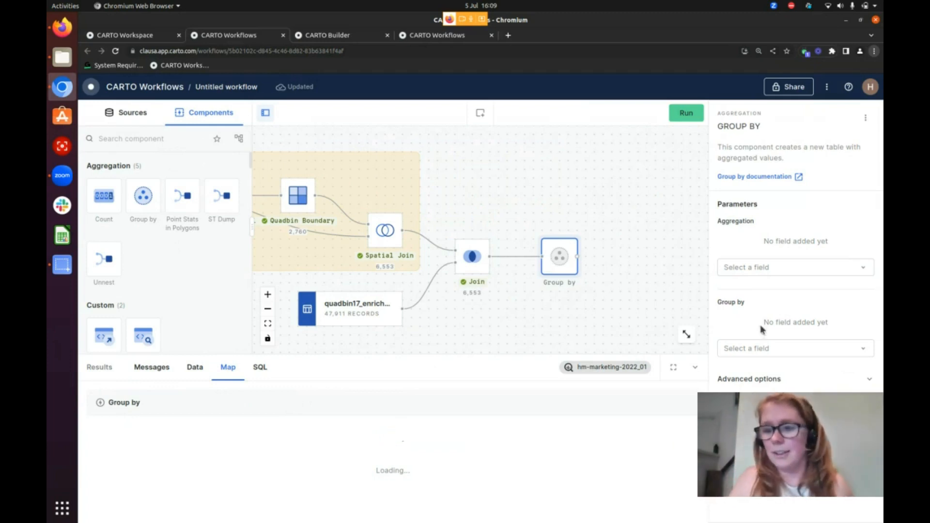
pyautogui.click(780, 347)
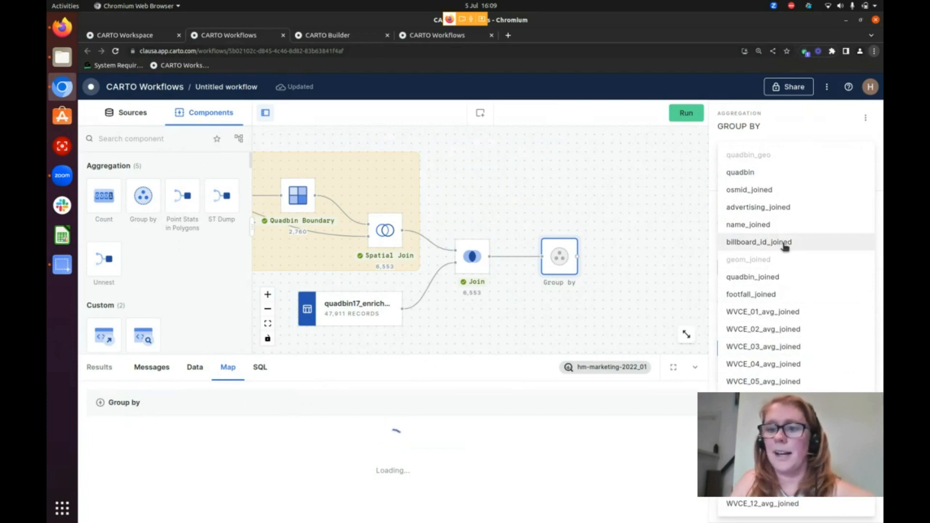
pyautogui.click(758, 242)
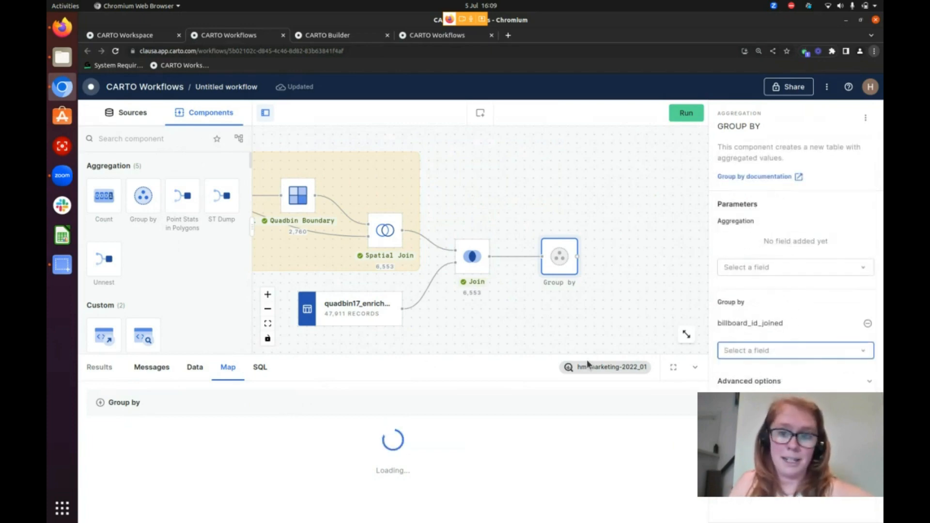
# Add footfall_joined and WVCE_01_avg_joined as Group by aggregations, both using avg
pyautogui.click(809, 268)
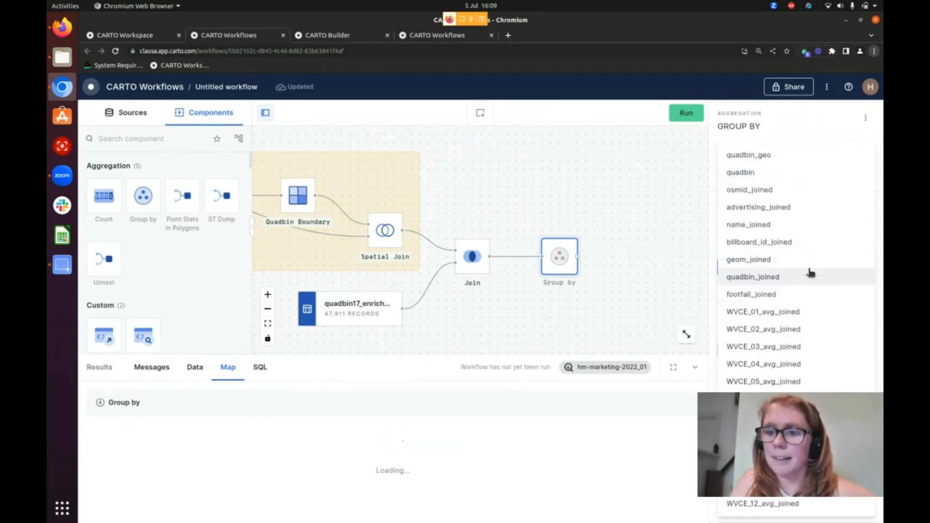
pyautogui.click(794, 296)
pyautogui.click(837, 244)
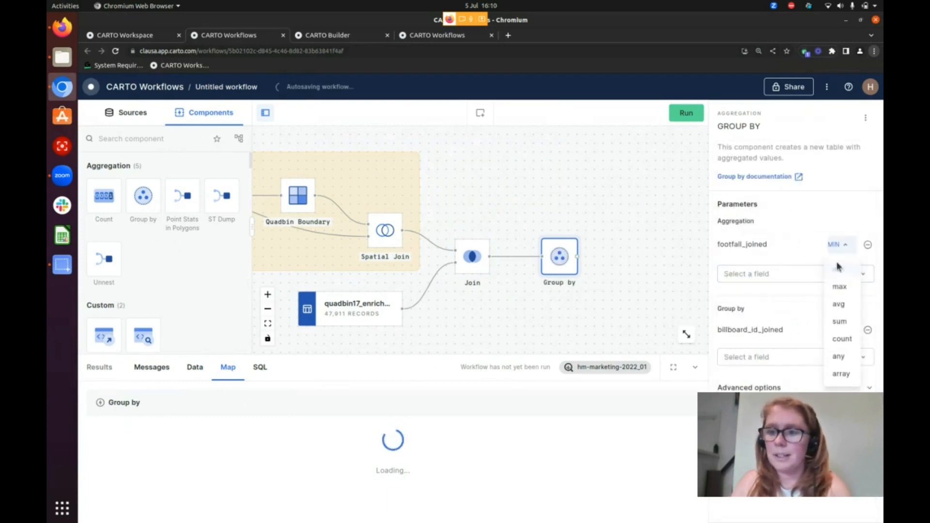
pyautogui.click(811, 308)
pyautogui.moveTo(638, 310); pyautogui.dragTo(550, 283)
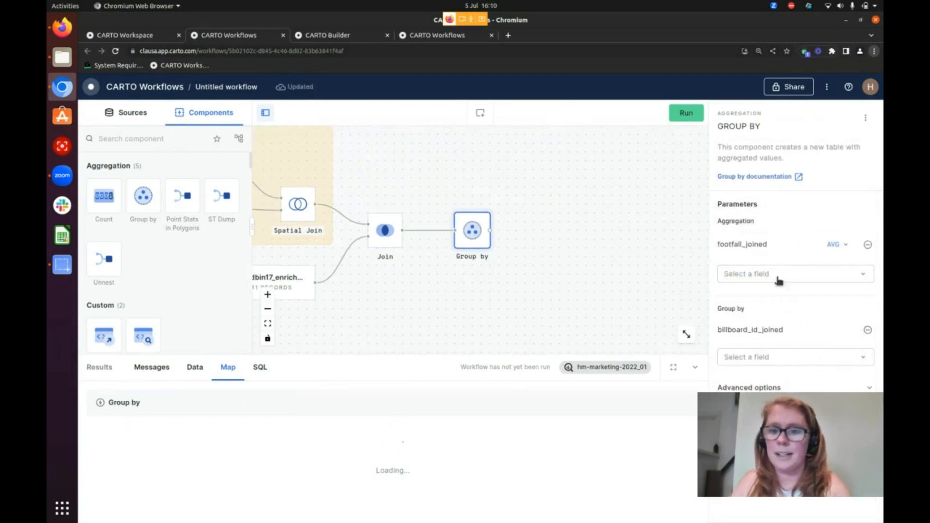
pyautogui.click(780, 281)
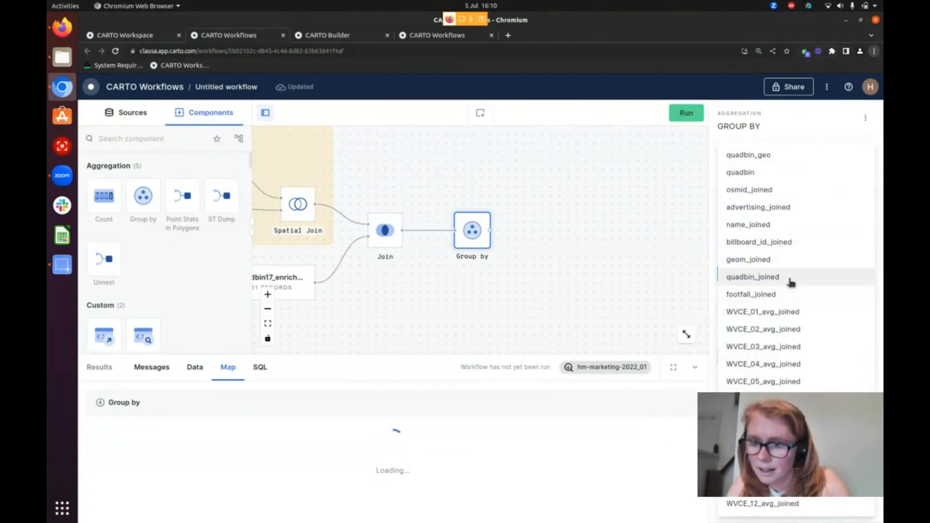
pyautogui.click(808, 313)
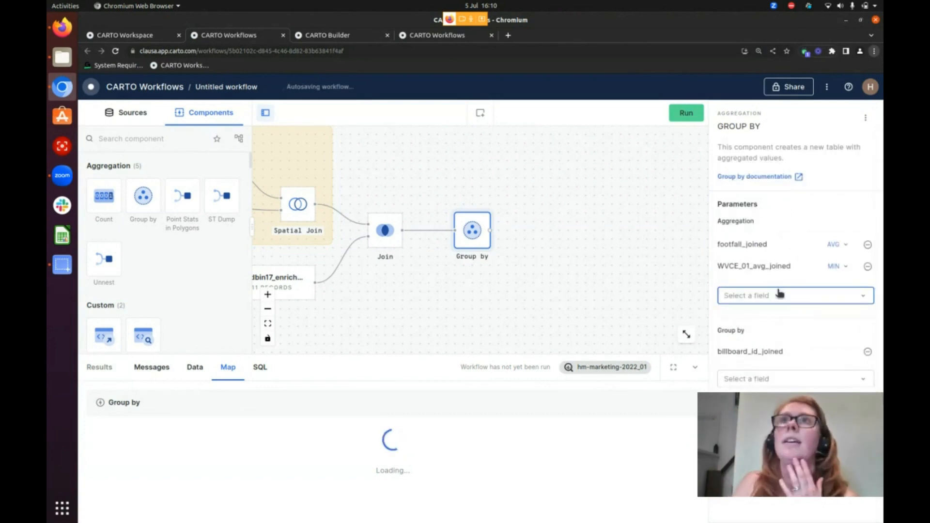
pyautogui.click(835, 266)
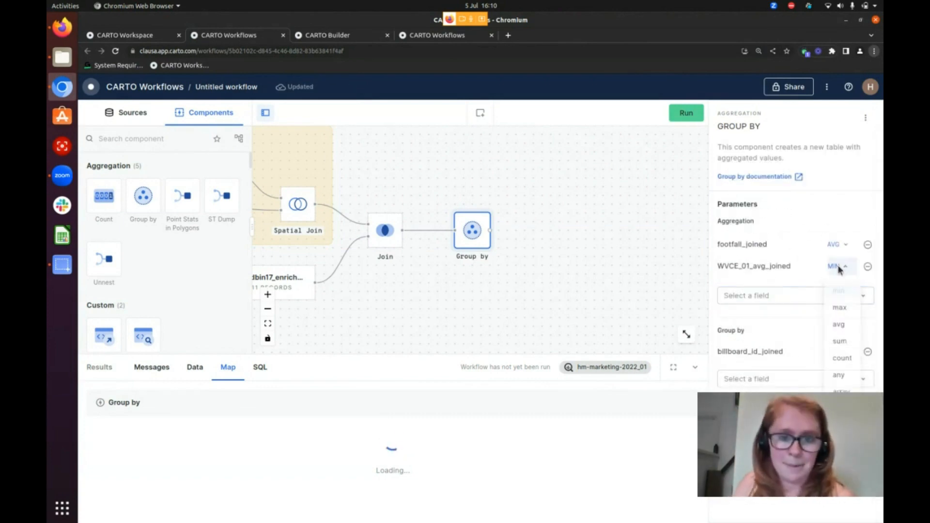
pyautogui.click(843, 326)
# Add geom_joined to the Group by aggregations using any, and run the workflow
pyautogui.click(818, 297)
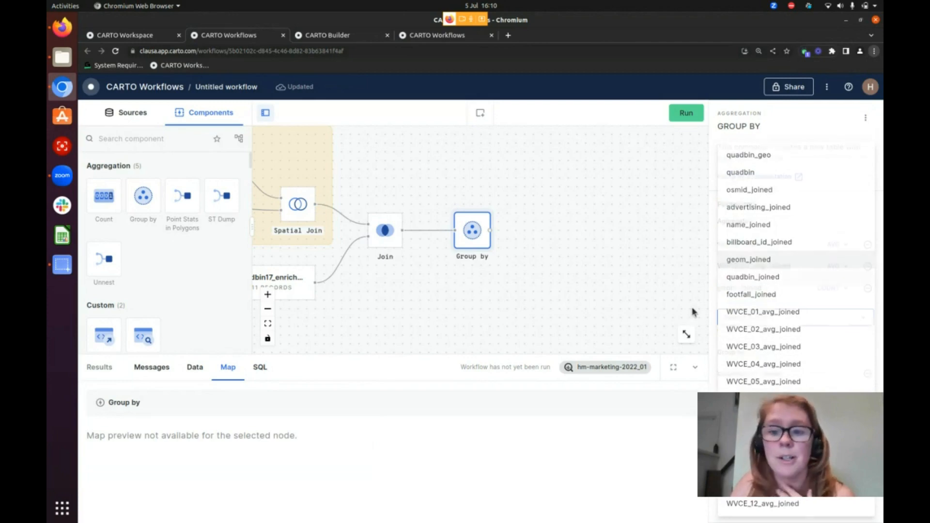
pyautogui.click(785, 262)
pyautogui.click(829, 289)
pyautogui.click(831, 329)
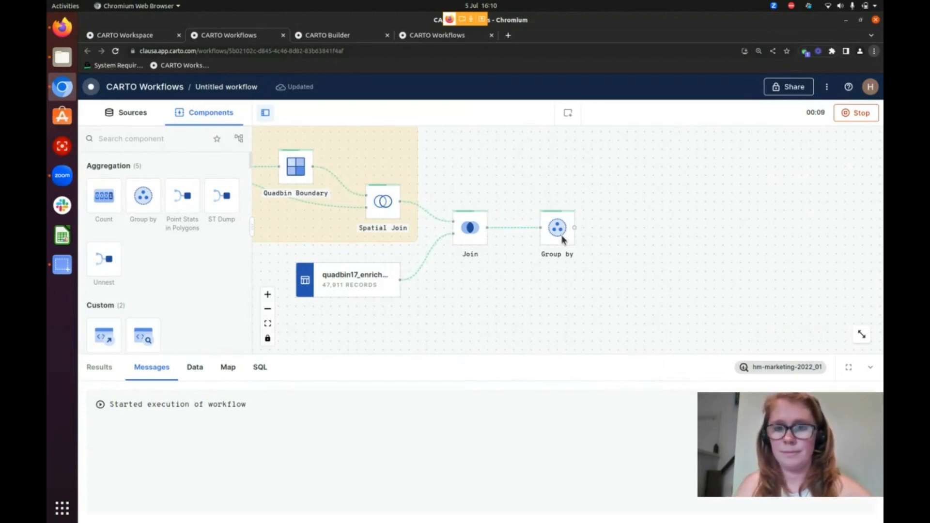
# Review the Group by's output data, including the averaged footfall and WVCE_01 columns per billboard
pyautogui.moveTo(695, 285); pyautogui.dragTo(628, 282)
pyautogui.scroll(-1, 616, 270)
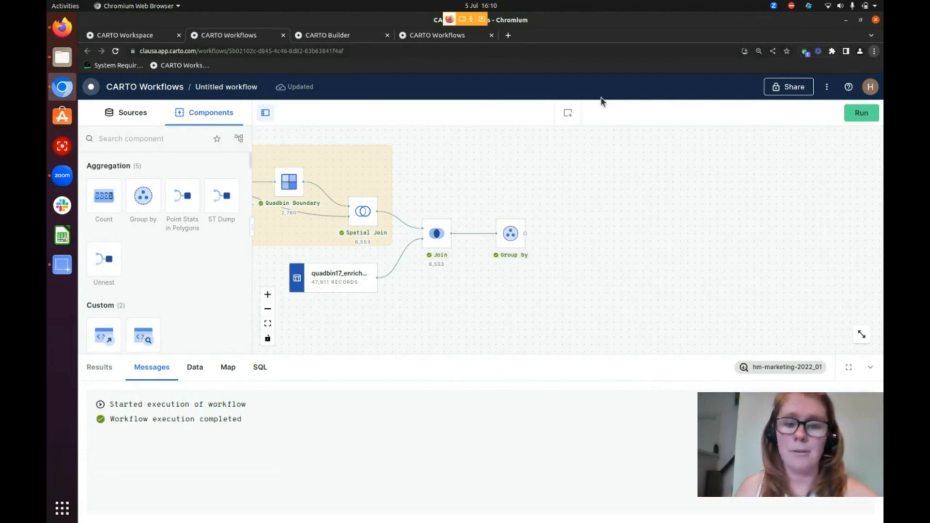
pyautogui.scroll(2, 561, 264)
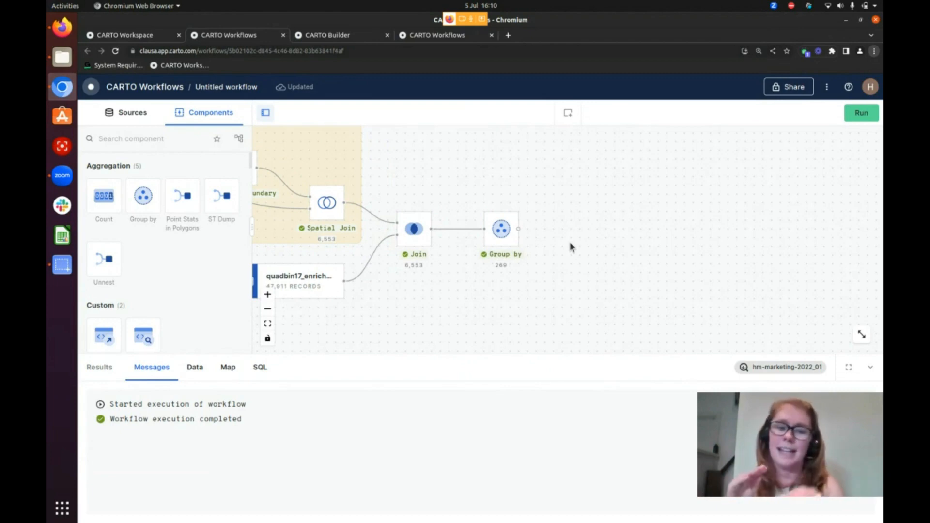
pyautogui.click(502, 232)
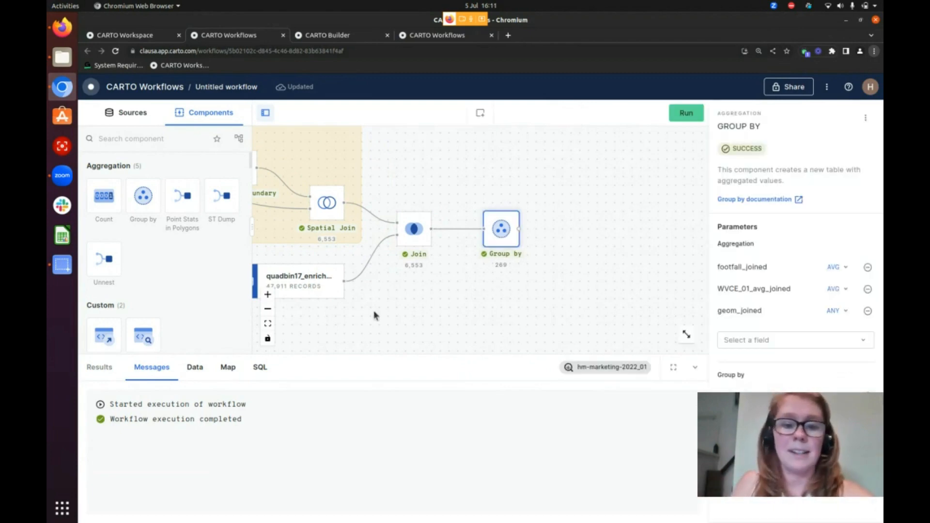
pyautogui.click(203, 372)
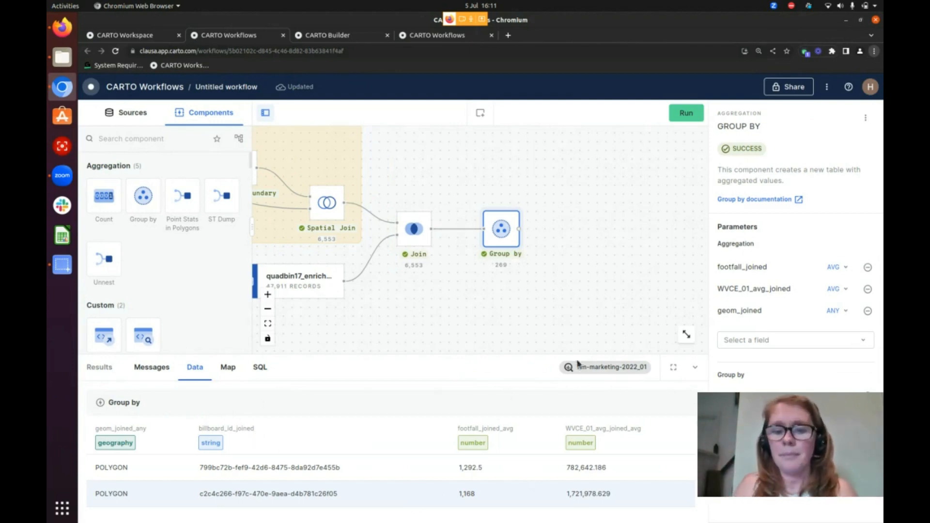
# Add two Normalize components in sequence after the Group by, linking each to the previous node's output
pyautogui.moveTo(544, 328); pyautogui.dragTo(501, 312)
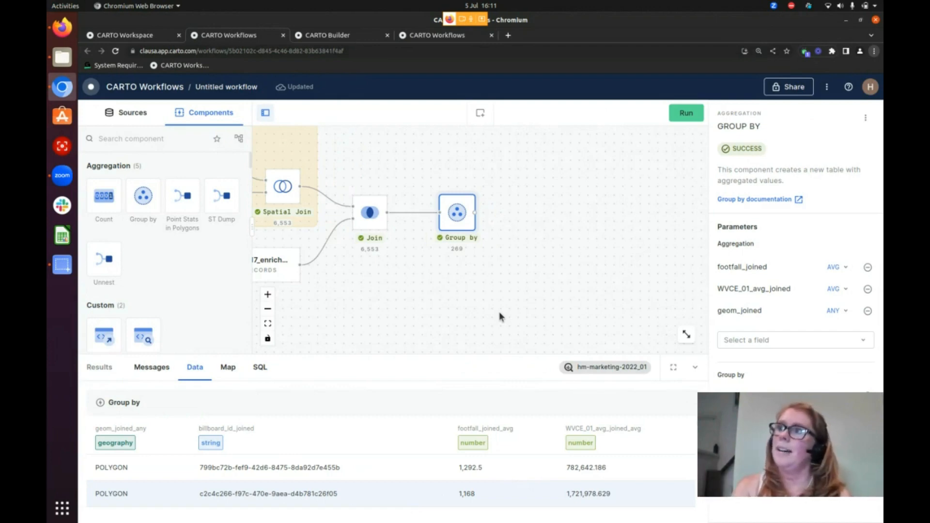
pyautogui.click(172, 139)
pyautogui.write('normal')
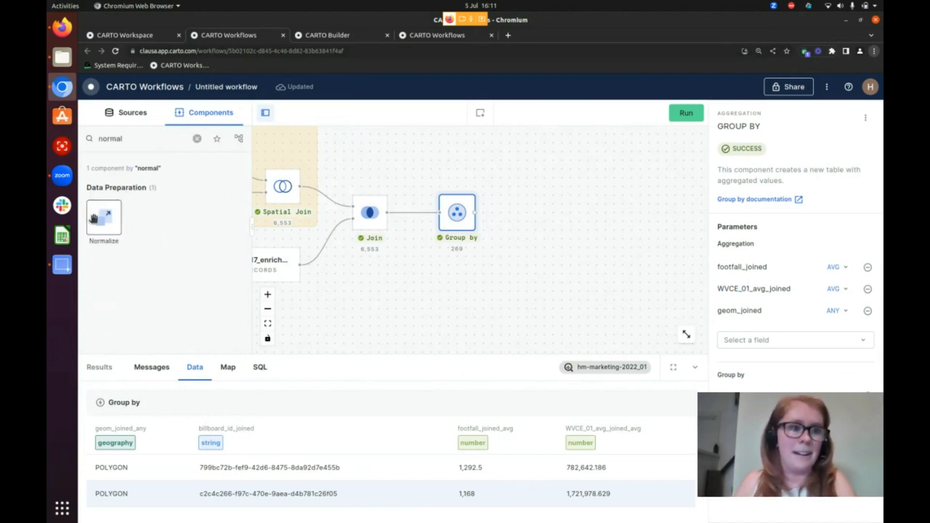
pyautogui.moveTo(93, 218); pyautogui.dragTo(557, 223)
pyautogui.moveTo(474, 212); pyautogui.dragTo(521, 212)
pyautogui.click(535, 213)
pyautogui.moveTo(104, 218); pyautogui.dragTo(619, 215)
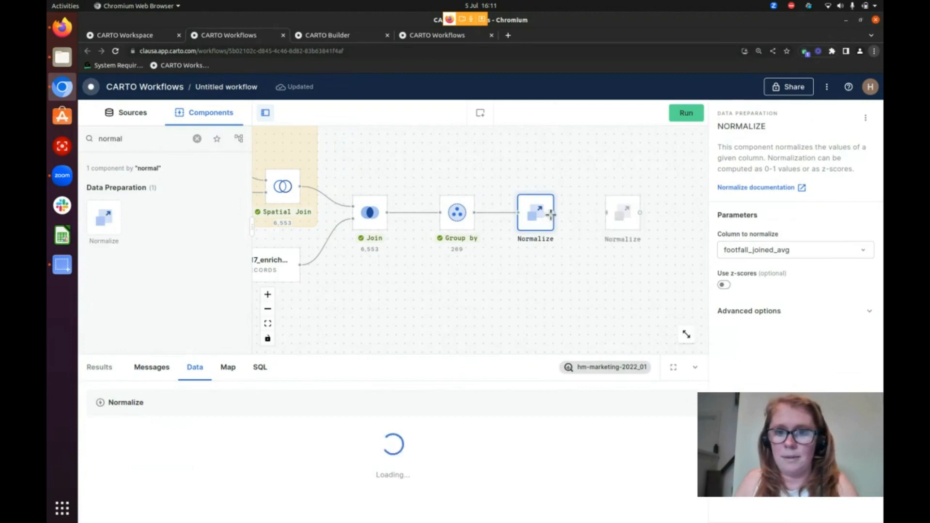
pyautogui.moveTo(551, 213); pyautogui.dragTo(611, 213)
# Set the first Normalize's column to WVCE_01_avg_joined_avg, and run the workflow
pyautogui.click(794, 250)
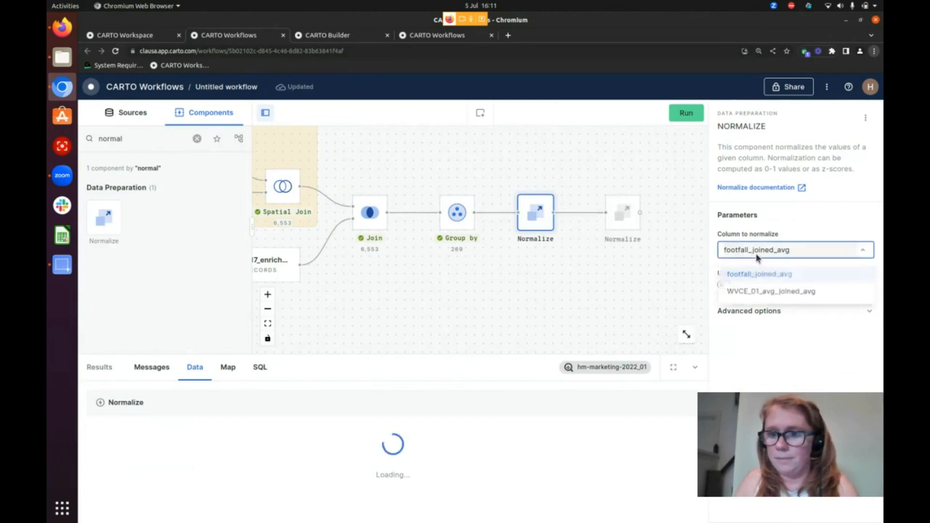
pyautogui.click(788, 292)
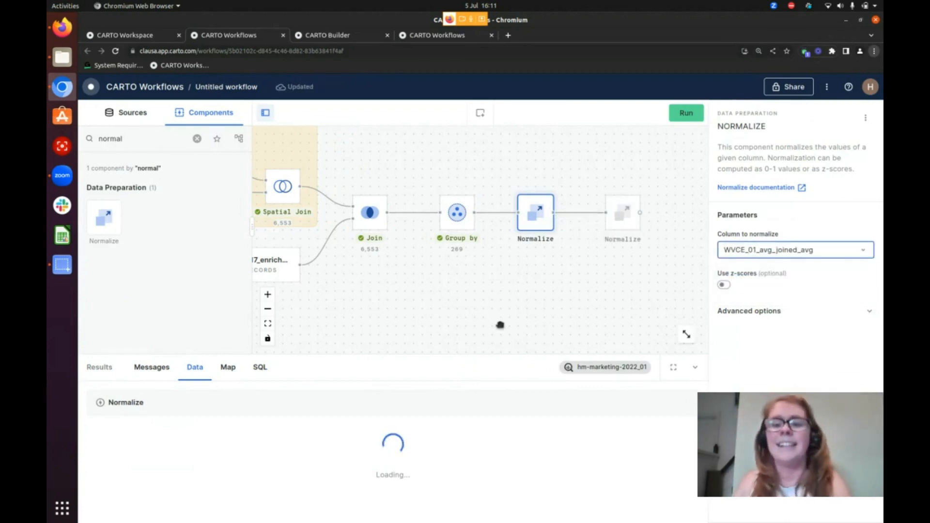
pyautogui.moveTo(500, 324); pyautogui.dragTo(428, 319)
pyautogui.scroll(-1, 463, 285)
pyautogui.moveTo(389, 290); pyautogui.dragTo(405, 306)
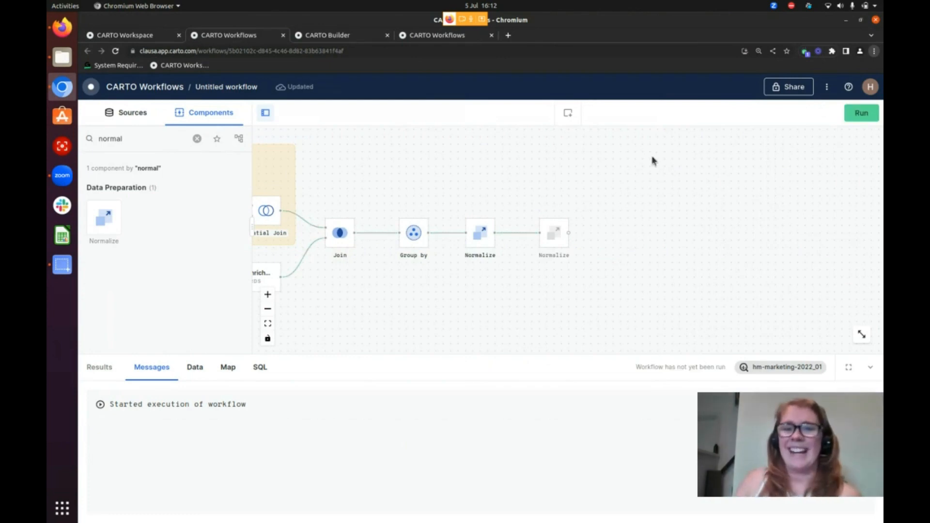
# Enclose the Group by and both Normalize nodes in a section
pyautogui.moveTo(385, 200); pyautogui.dragTo(588, 269)
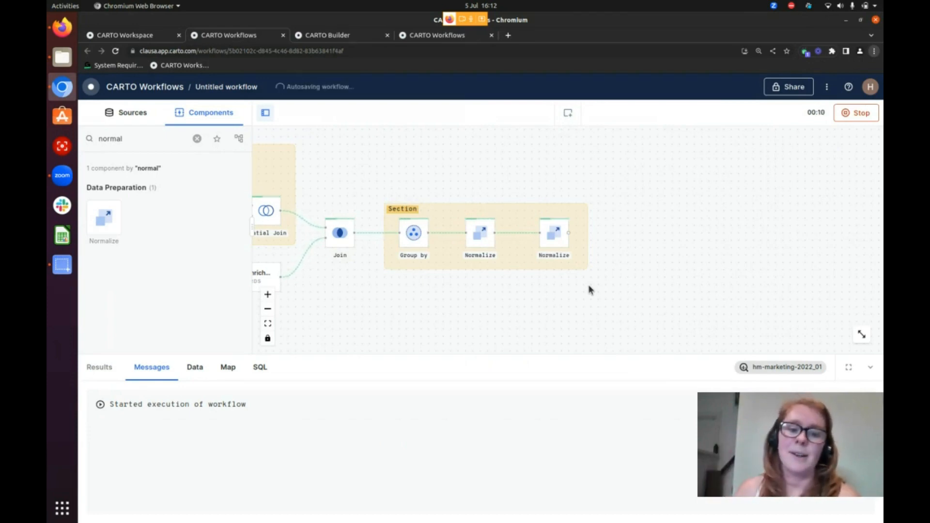
pyautogui.moveTo(538, 298); pyautogui.dragTo(731, 301)
pyautogui.scroll(-1, 508, 230)
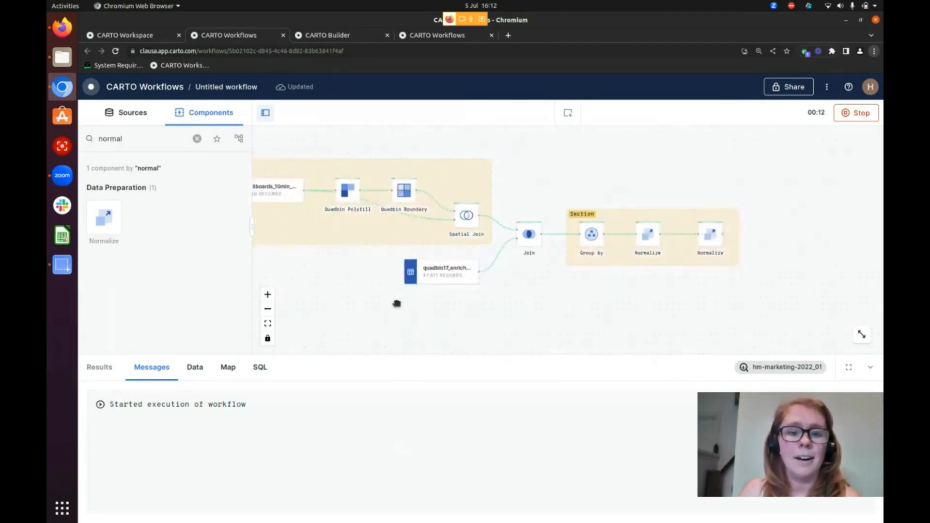
pyautogui.moveTo(396, 304); pyautogui.dragTo(568, 311)
pyautogui.moveTo(495, 289); pyautogui.dragTo(295, 281)
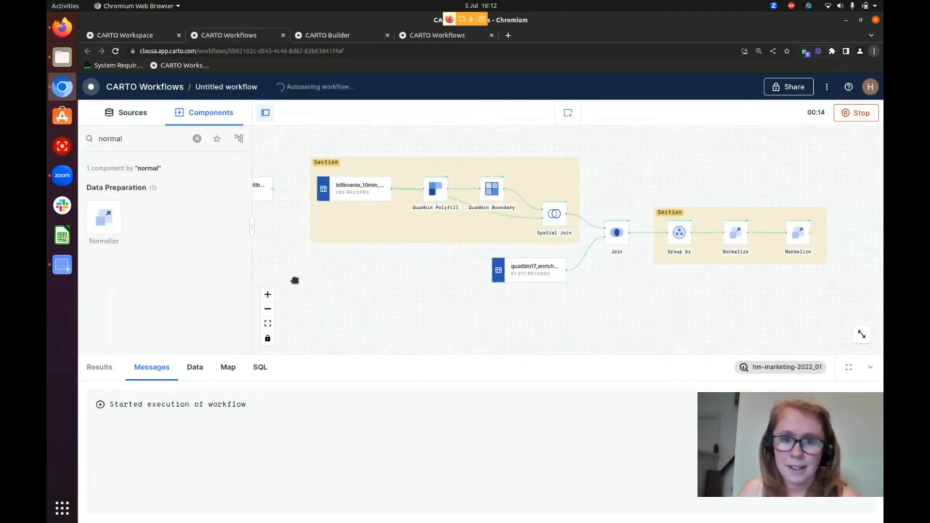
pyautogui.moveTo(629, 295); pyautogui.dragTo(569, 297)
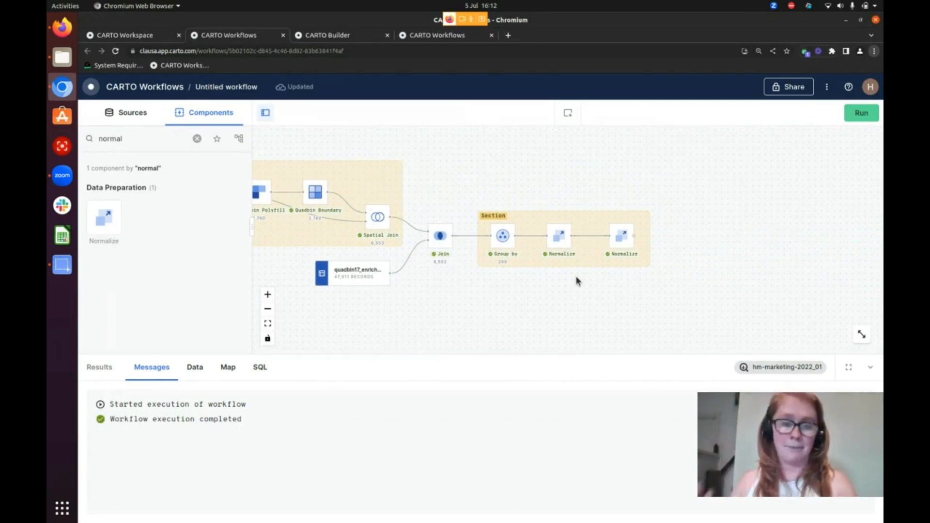
# Add a Create Column component after the second Normalize and link it to that node's output
pyautogui.scroll(3, 709, 242)
pyautogui.moveTo(714, 278); pyautogui.dragTo(647, 279)
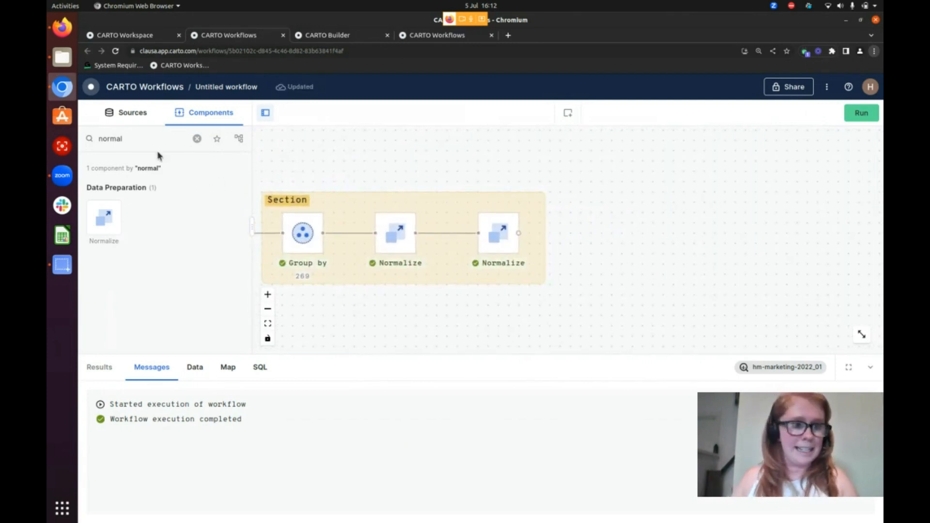
pyautogui.moveTo(130, 139); pyautogui.dragTo(80, 139)
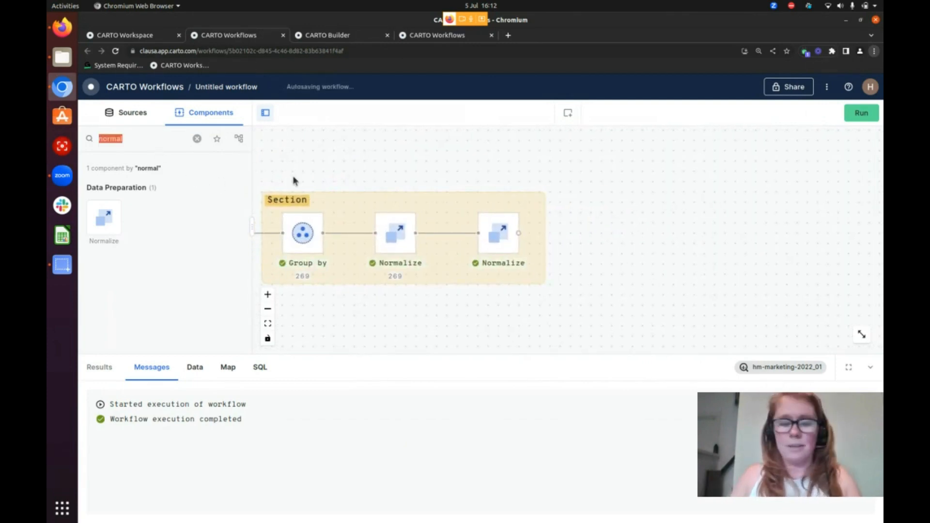
pyautogui.write('create')
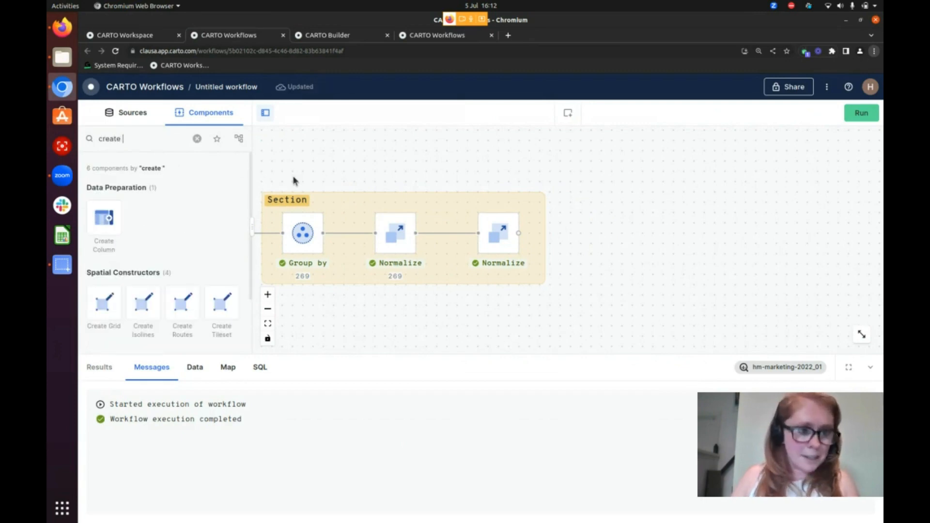
pyautogui.moveTo(104, 218); pyautogui.dragTo(611, 255)
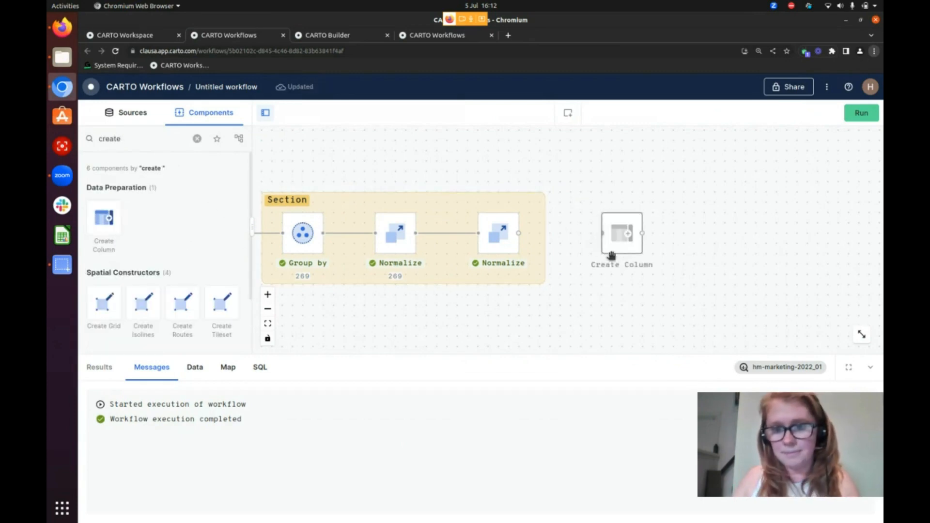
pyautogui.moveTo(519, 233); pyautogui.dragTo(616, 234)
pyautogui.click(616, 234)
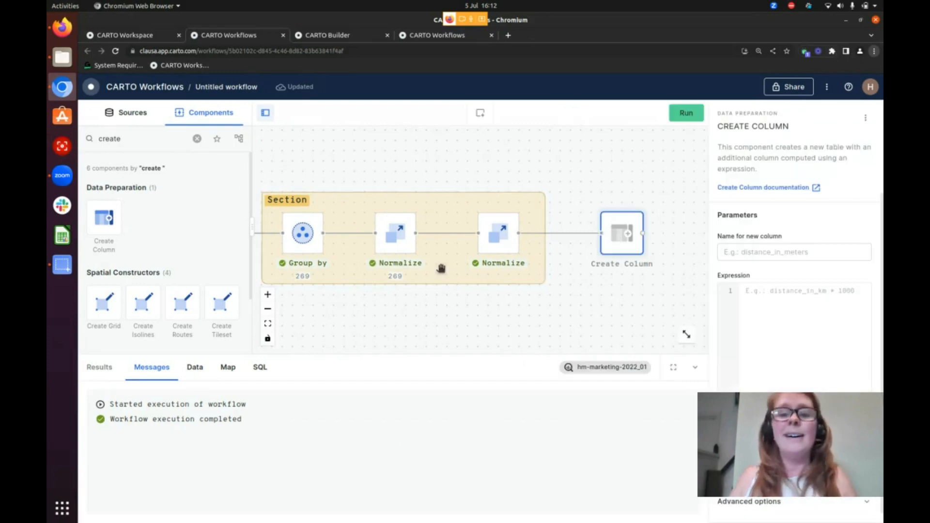
# Name the new column index and start its expression with footfall_joined_avg_norm +, checking the Normalize settings for the column name
pyautogui.click(807, 254)
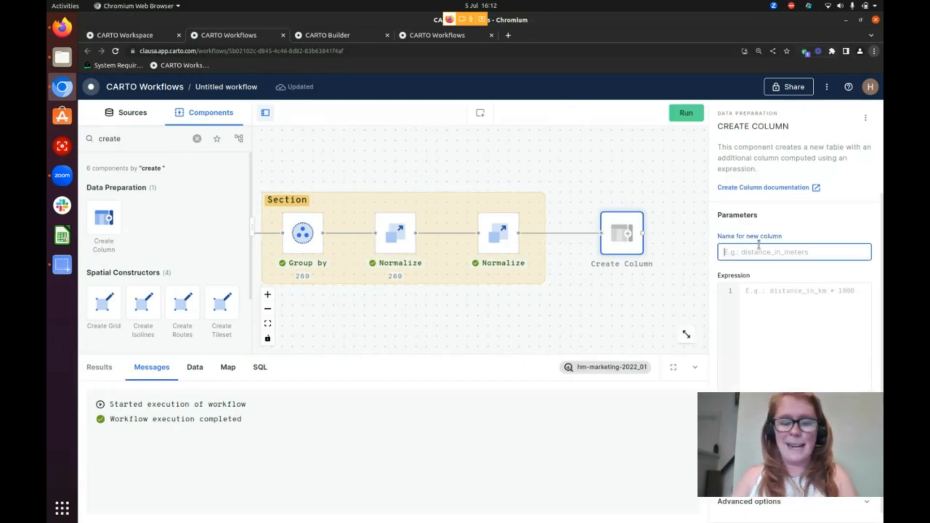
pyautogui.click(394, 234)
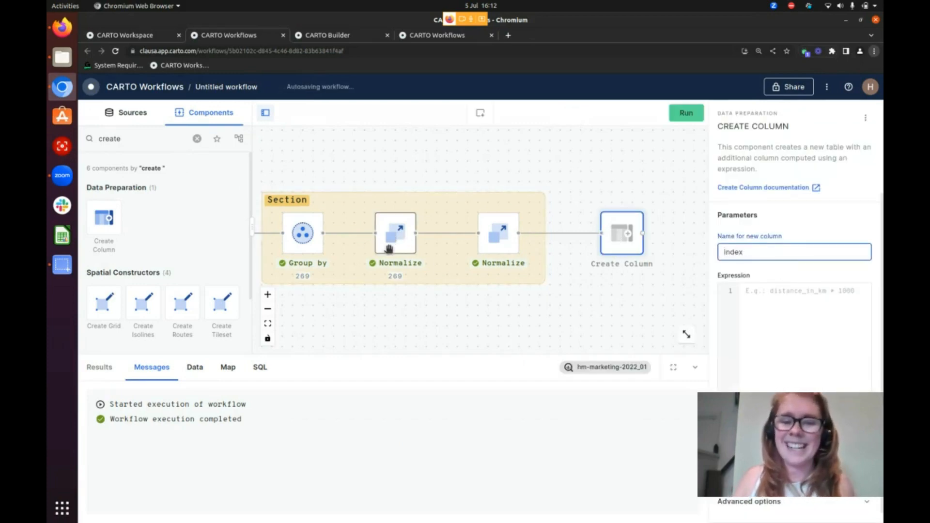
pyautogui.click(503, 244)
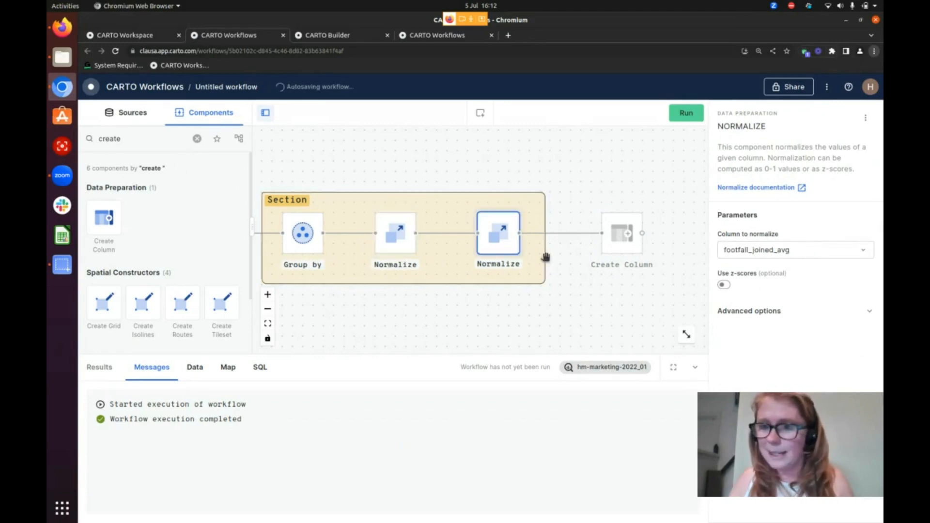
pyautogui.click(627, 236)
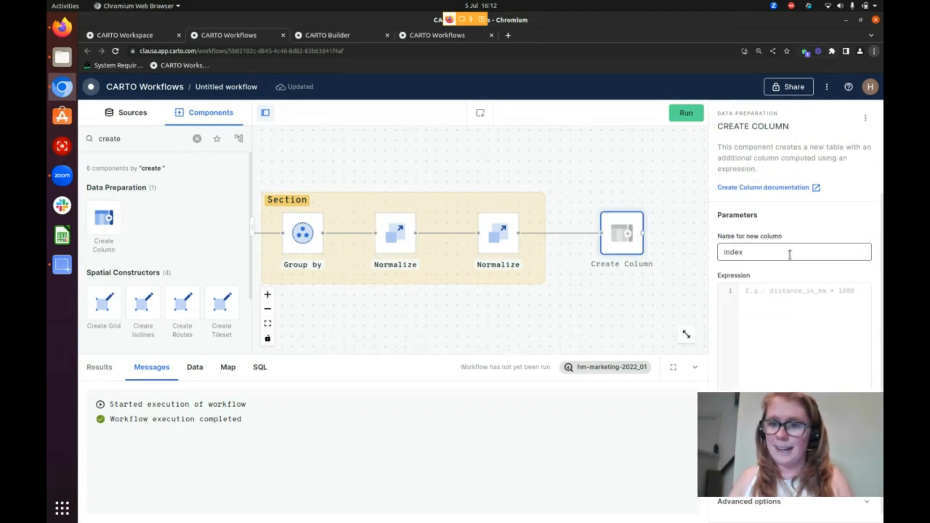
pyautogui.click(783, 297)
pyautogui.write('footfall_joined_avg_norm +')
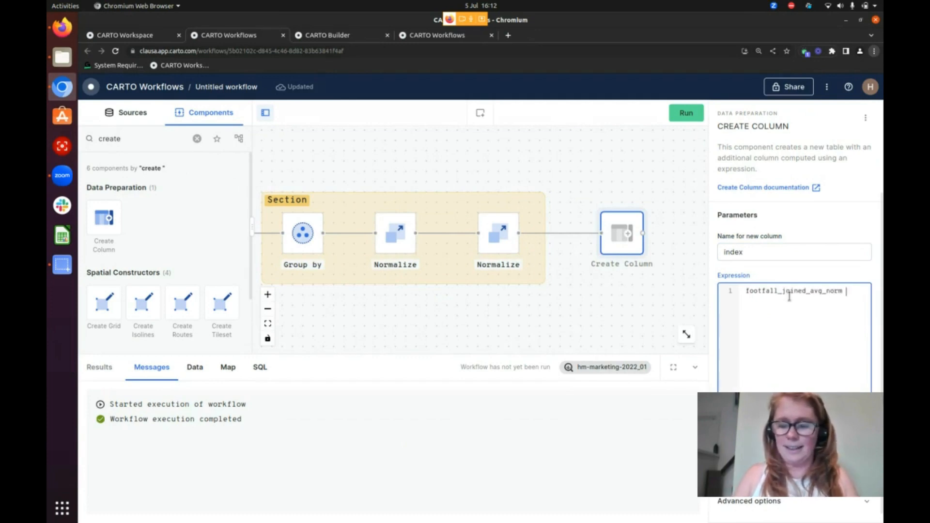
# Complete the index expression with WVCE_avg_joined_avg_norm as the second term, checking the first Normalize's column name
pyautogui.click(406, 237)
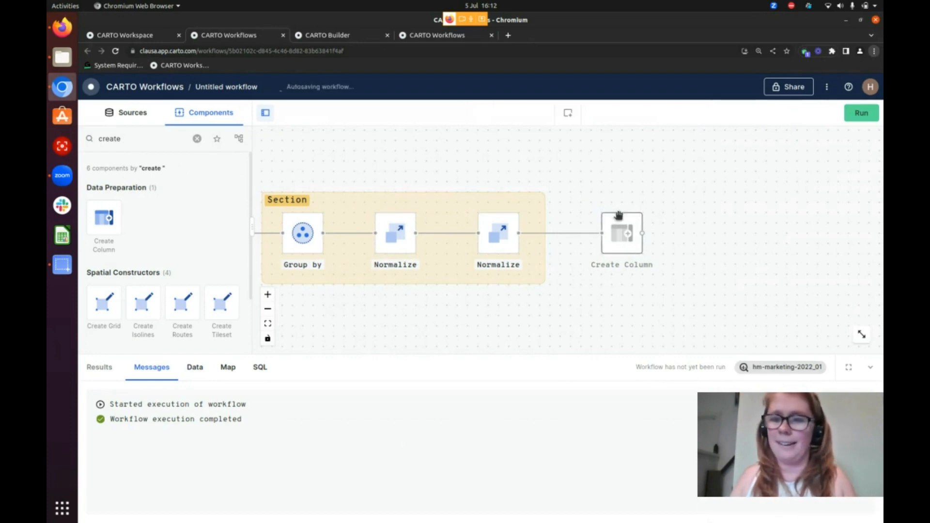
pyautogui.click(617, 235)
pyautogui.click(866, 314)
pyautogui.write('WV')
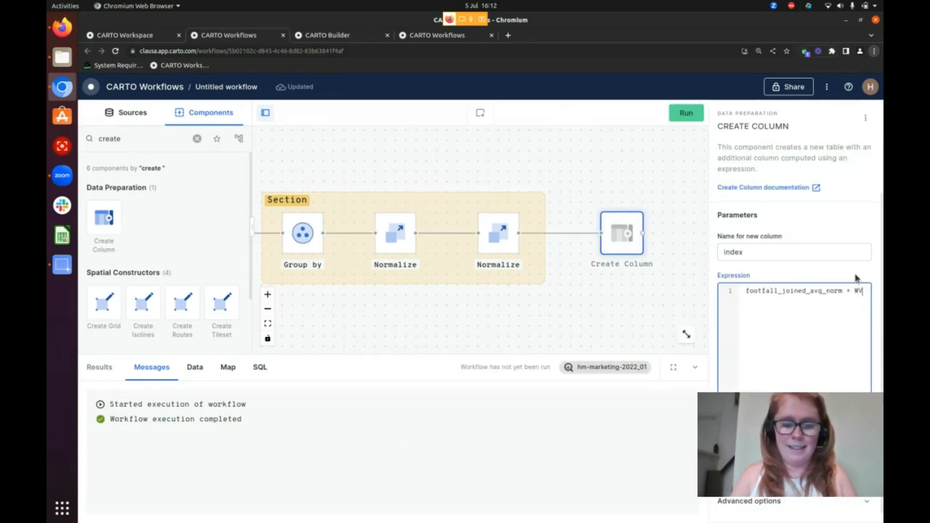
pyautogui.write('CE_avg_')
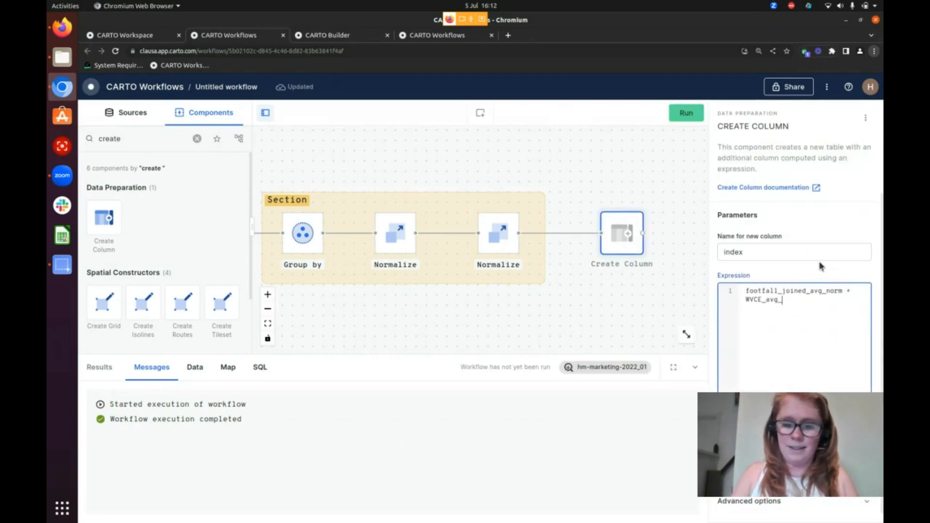
pyautogui.write('joined_avg')
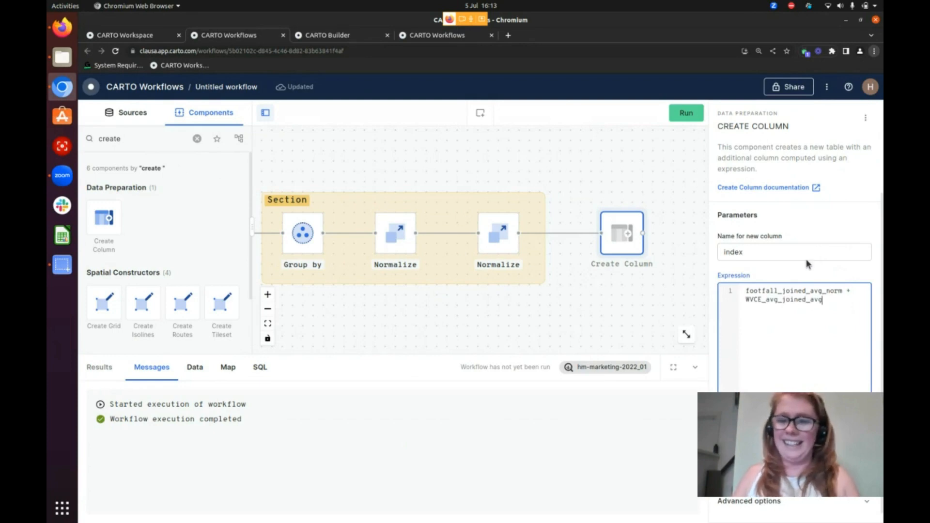
pyautogui.click(398, 228)
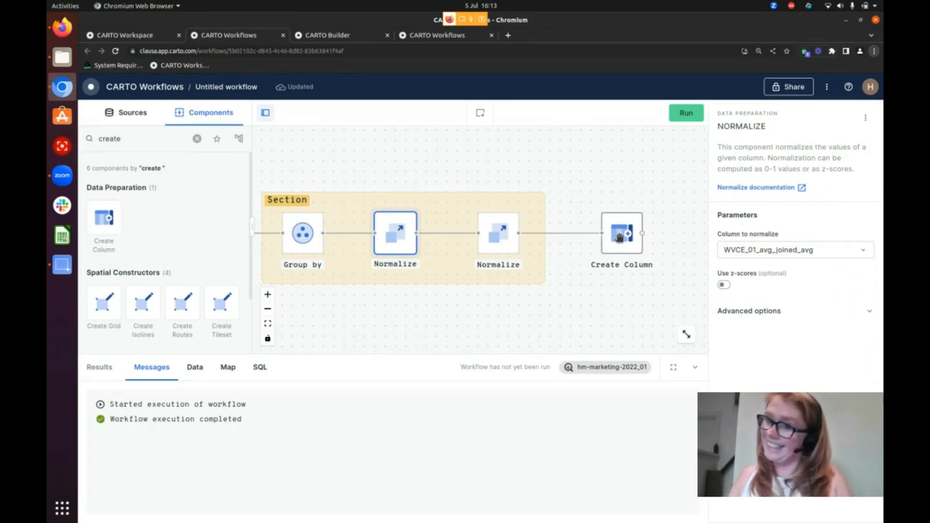
pyautogui.click(619, 236)
pyautogui.click(817, 299)
pyautogui.write('_norm + WVCE_avg_joined_avg_norm')
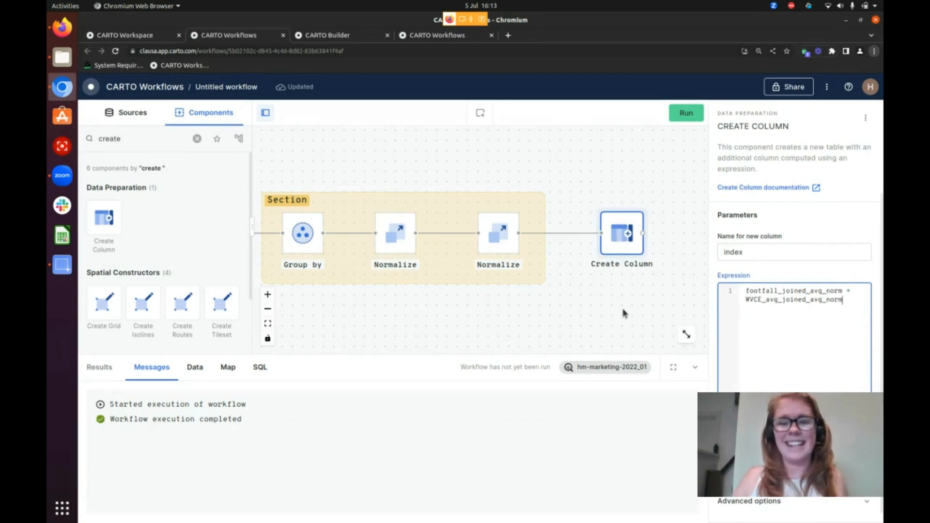
# Run the workflow with the Create Column component included
pyautogui.moveTo(611, 328); pyautogui.dragTo(521, 307)
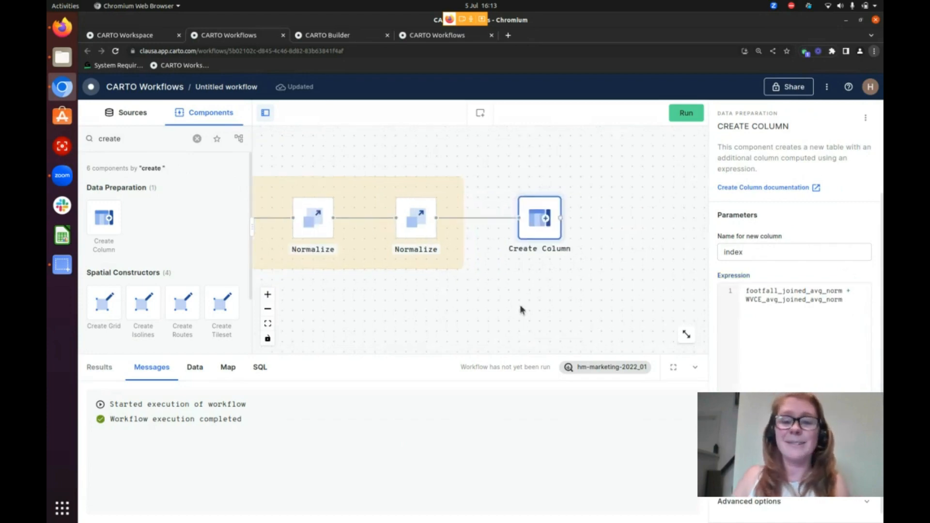
pyautogui.scroll(-2, 647, 194)
pyautogui.click(681, 114)
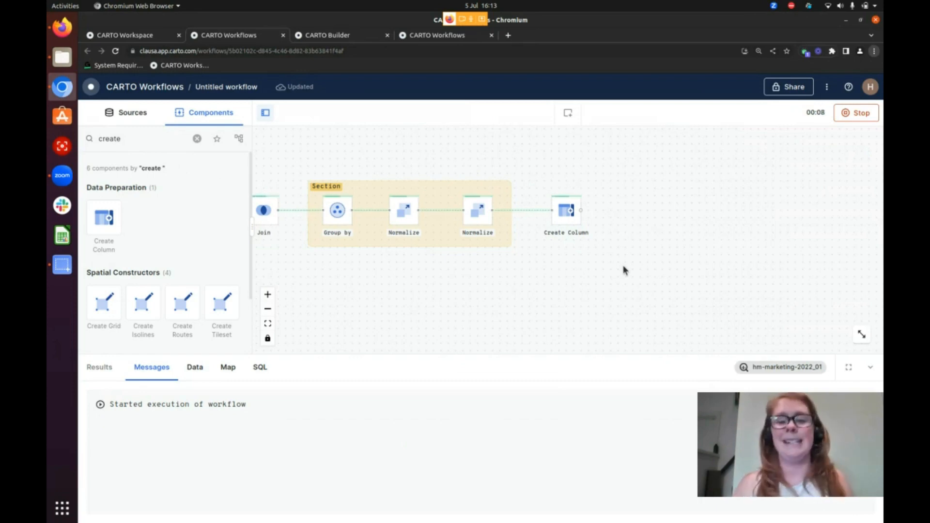
pyautogui.moveTo(508, 276); pyautogui.dragTo(568, 282)
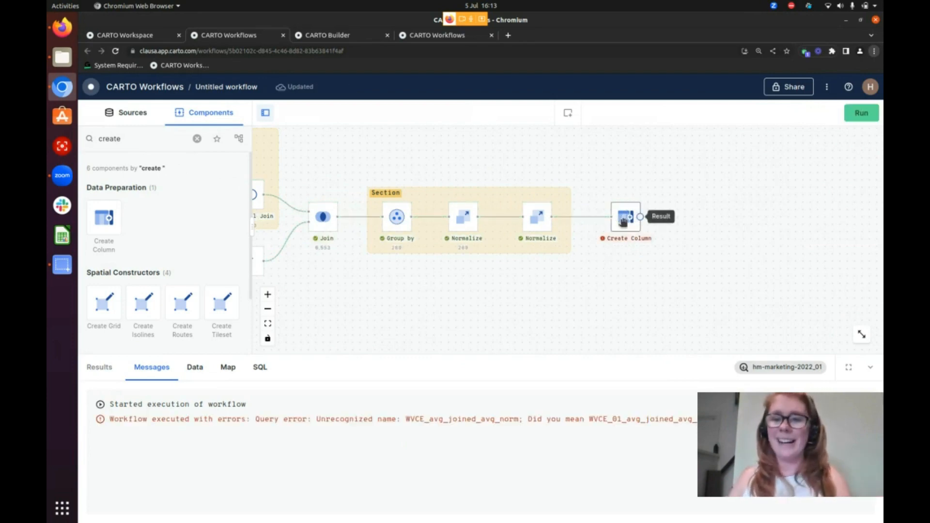
# Correct the expression's second term to WVCE_01_avg_joined_avg_norm and rerun the workflow
pyautogui.click(626, 218)
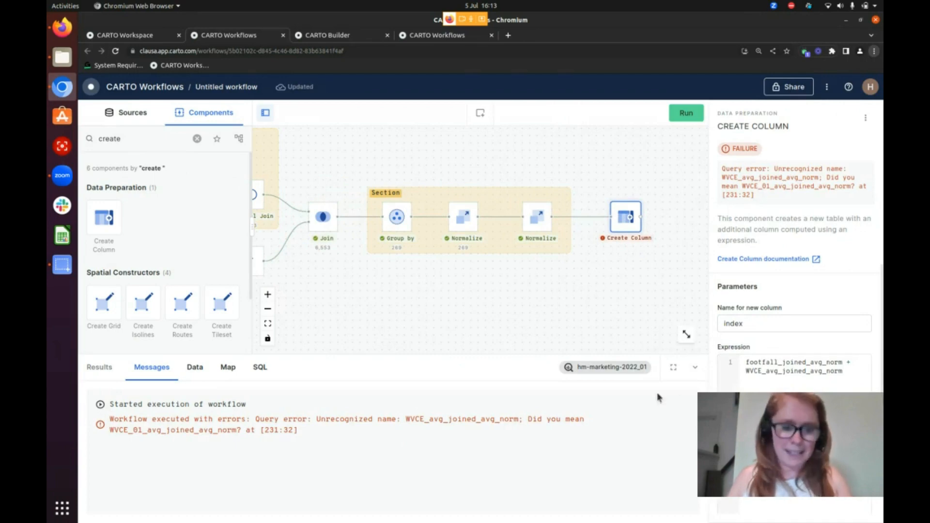
pyautogui.click(764, 372)
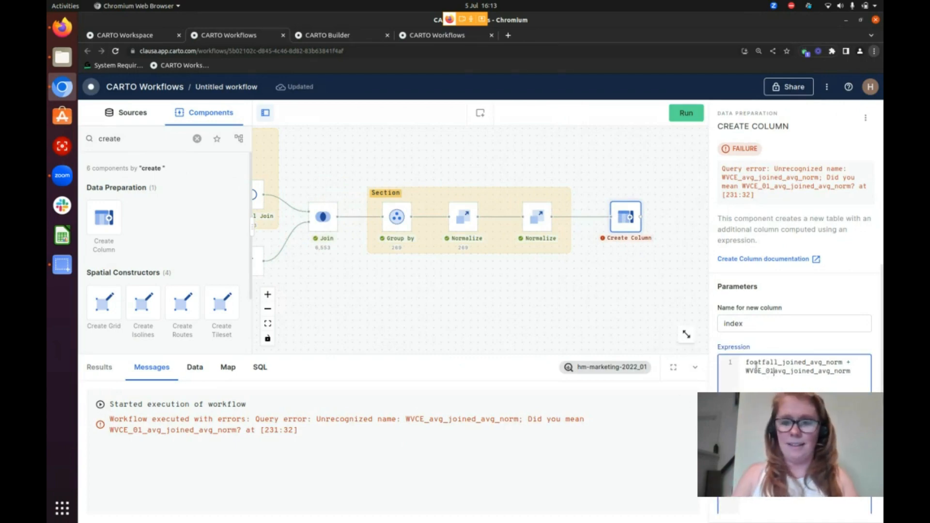
pyautogui.click(676, 116)
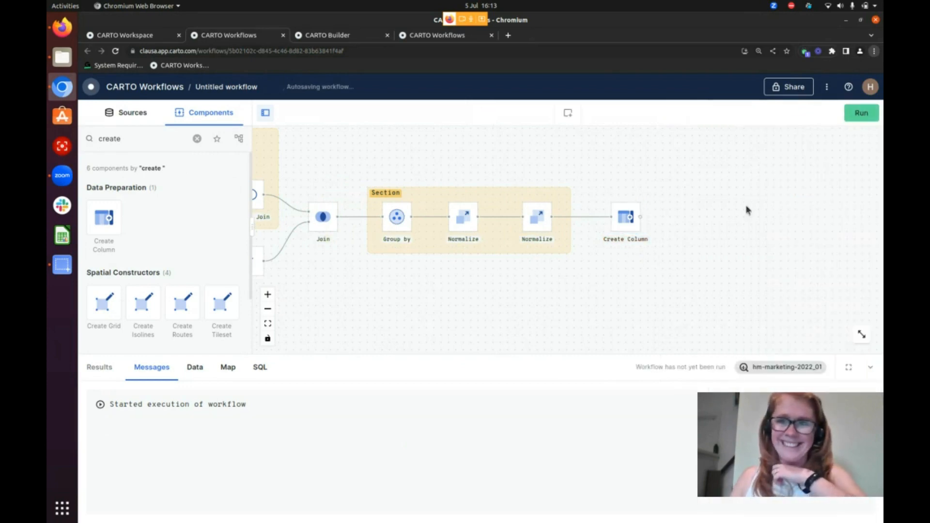
pyautogui.click(857, 114)
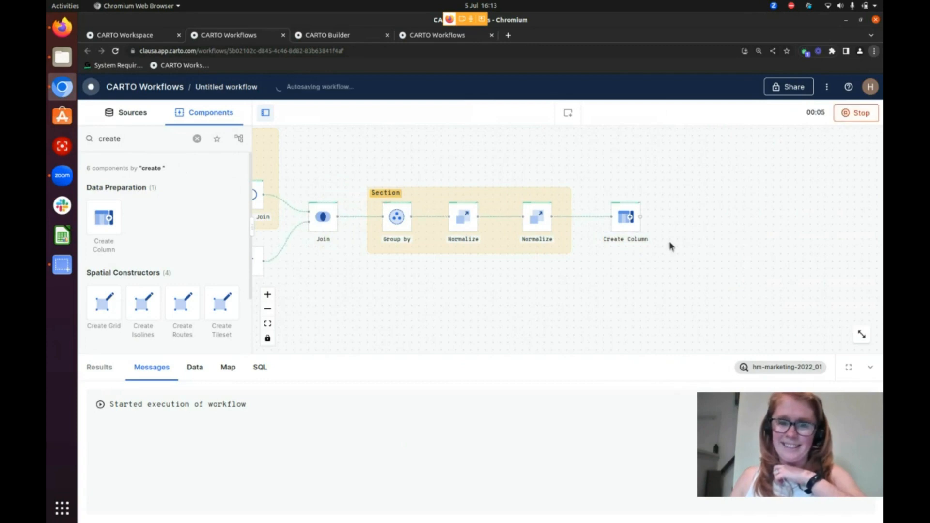
# Review the Create Column's output data, including the index column, and clear the component search
pyautogui.scroll(-1, 668, 245)
pyautogui.click(197, 139)
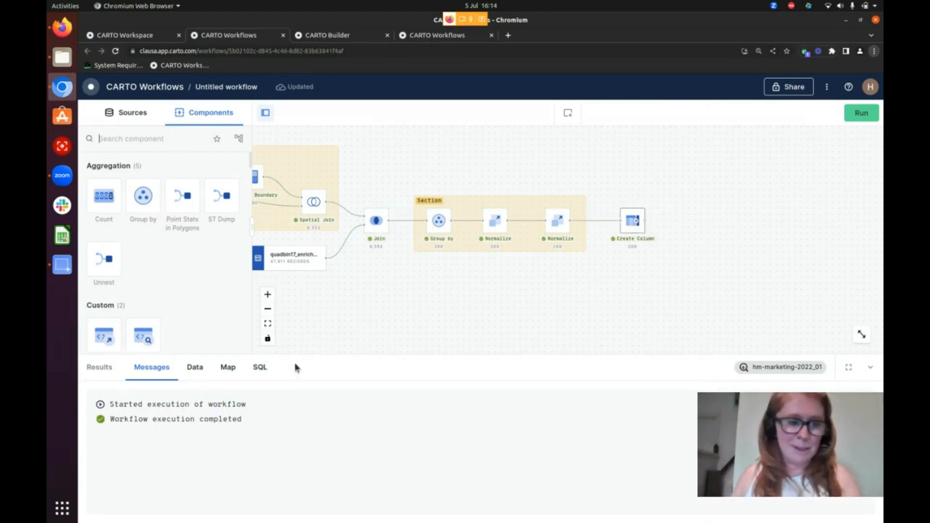
pyautogui.click(195, 368)
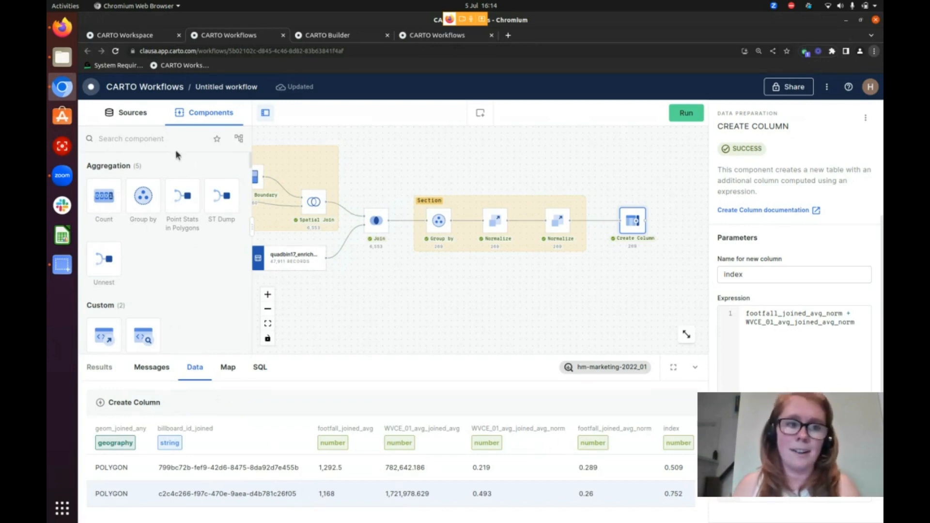
# Add an Order by component linked after Create Column, sorting by index in descending order
pyautogui.write('order')
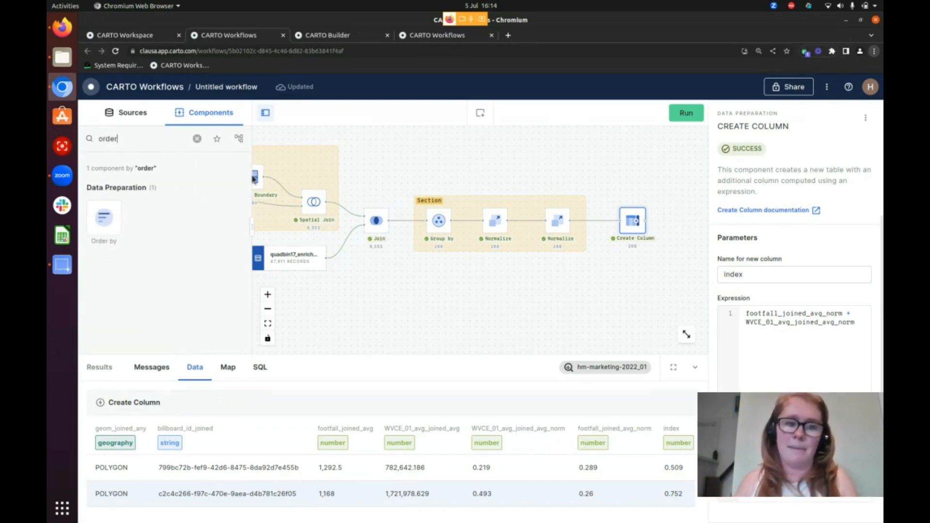
pyautogui.moveTo(493, 292); pyautogui.dragTo(302, 303)
pyautogui.moveTo(103, 218); pyautogui.dragTo(488, 230)
pyautogui.click(499, 231)
pyautogui.click(754, 270)
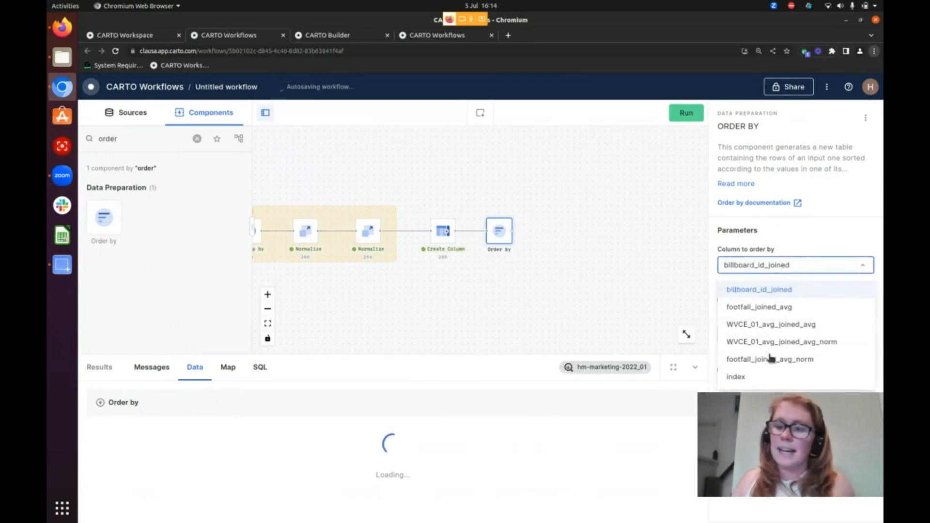
pyautogui.click(759, 377)
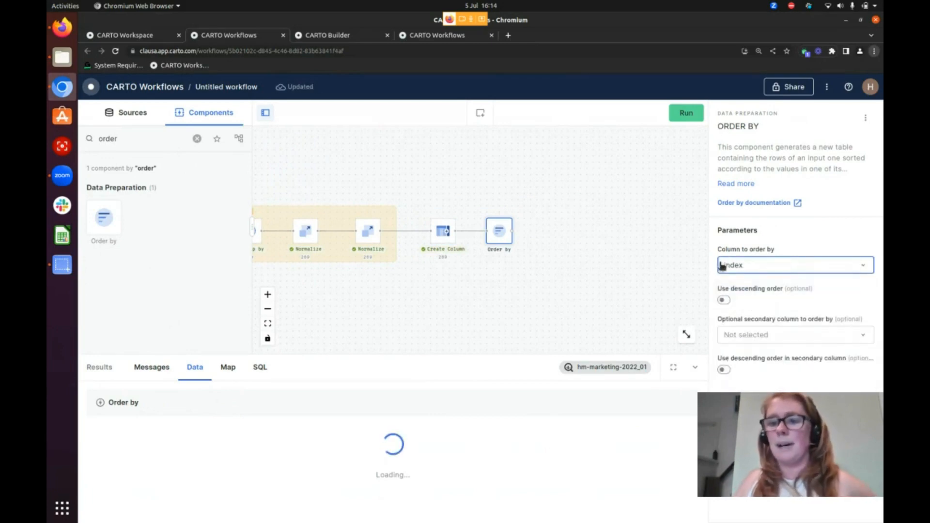
pyautogui.click(724, 301)
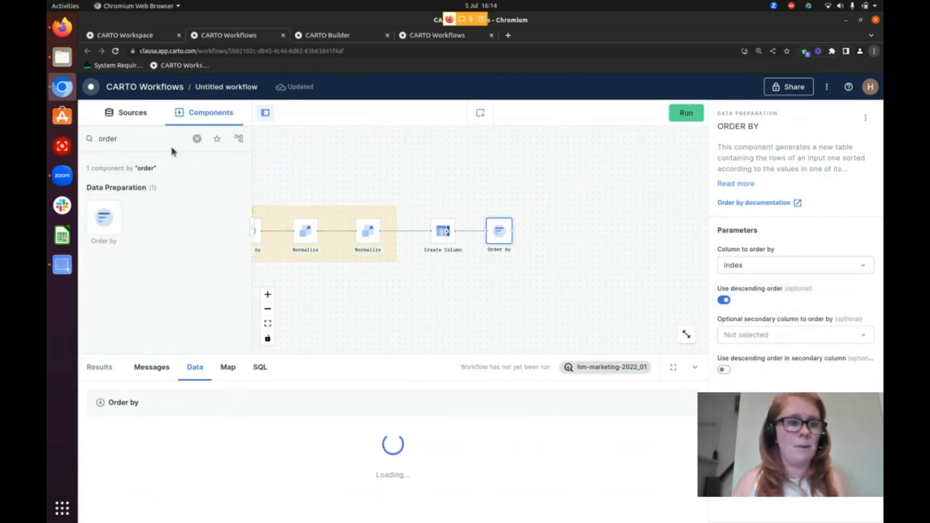
# Add a Limit component linked after the Order by, keep its number of rows at 10, and run the workflow
pyautogui.moveTo(119, 139); pyautogui.dragTo(74, 145)
pyautogui.press('BackSpace')
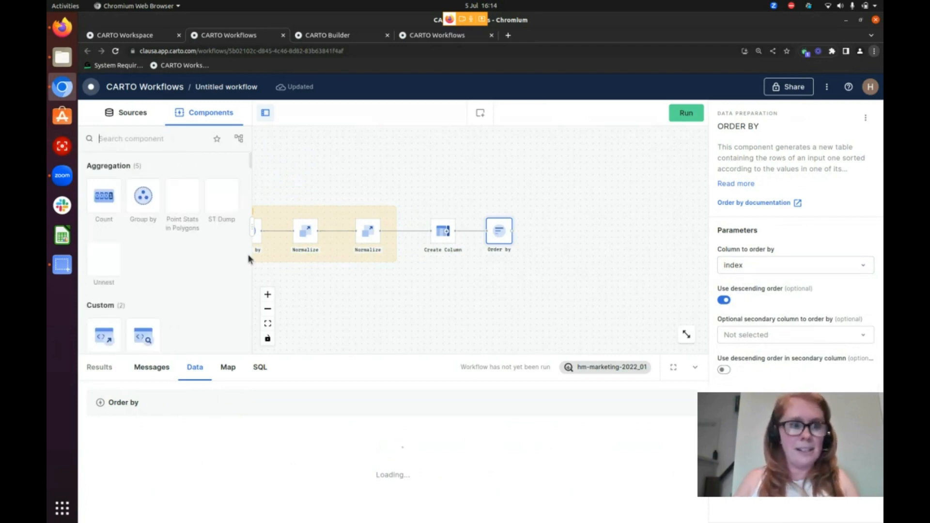
pyautogui.write('limit')
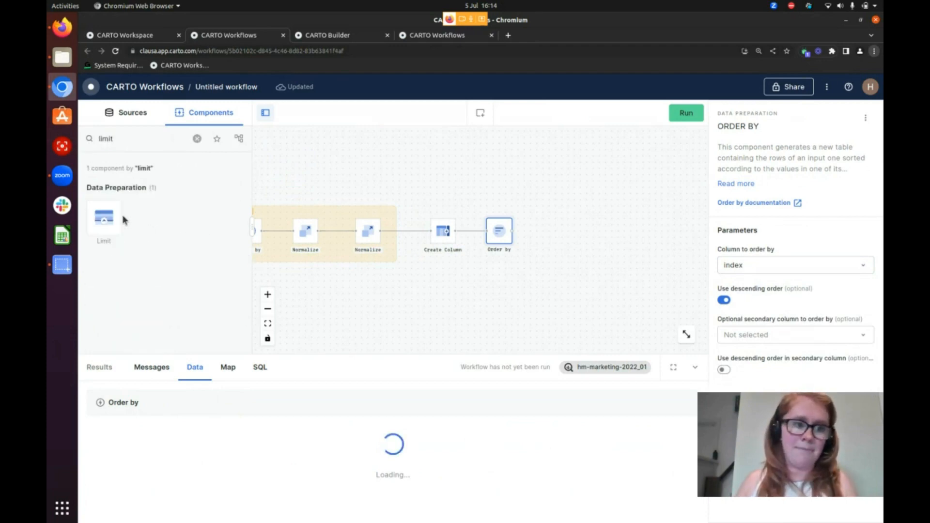
pyautogui.moveTo(122, 216)
pyautogui.mouseDown()
pyautogui.moveTo(514, 264)
pyautogui.moveTo(552, 220)
pyautogui.moveTo(561, 226)
pyautogui.moveTo(550, 225)
pyautogui.mouseUp()
pyautogui.click(558, 235)
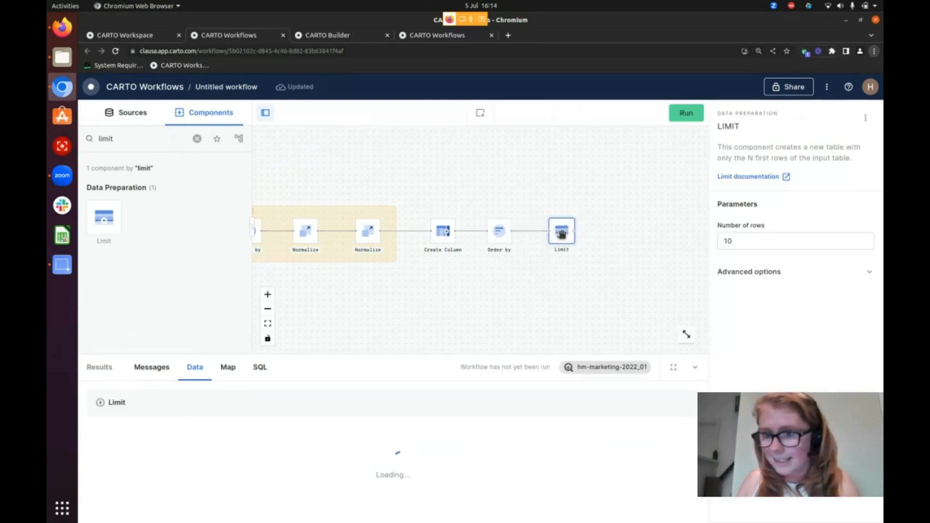
pyautogui.click(683, 112)
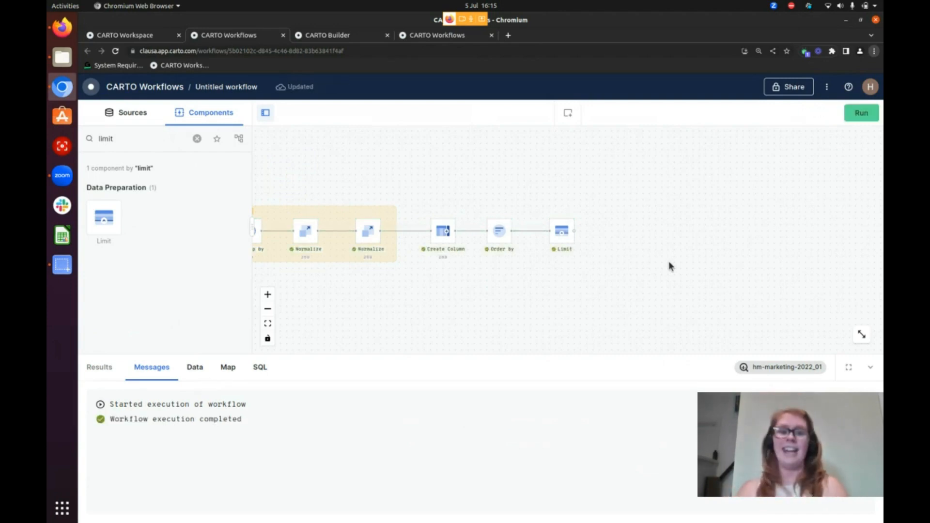
# Open the Limit component's output data
pyautogui.click(561, 234)
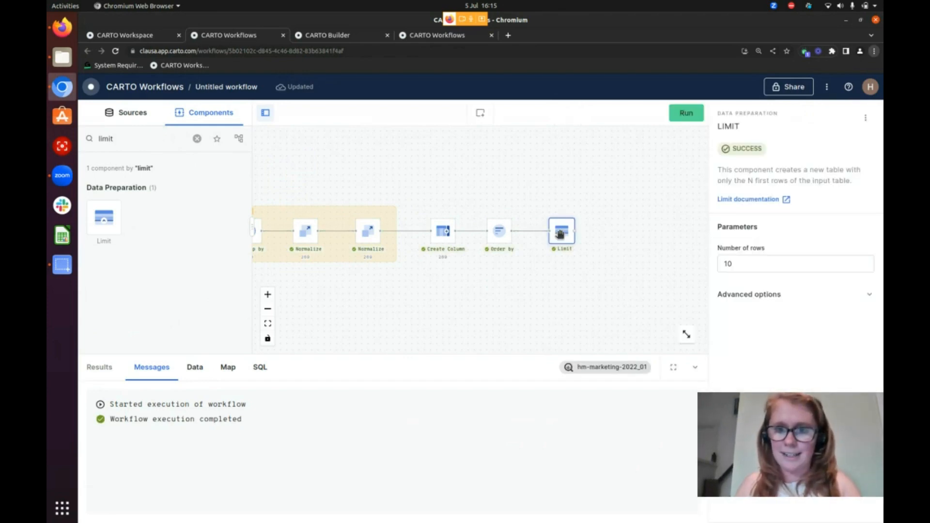
pyautogui.click(196, 371)
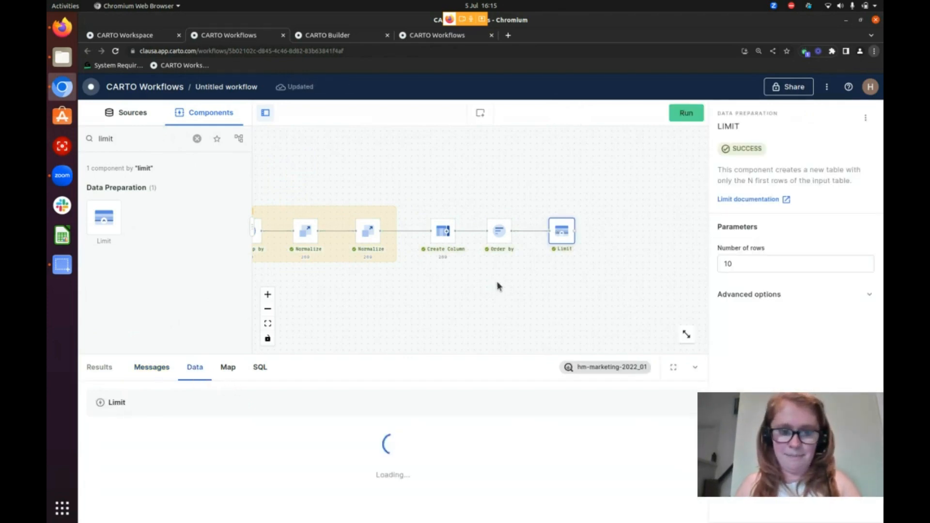
# Show the Limit component's output on the map and expand the results to full screen
pyautogui.scroll(2, 631, 236)
pyautogui.moveTo(631, 237); pyautogui.dragTo(539, 324)
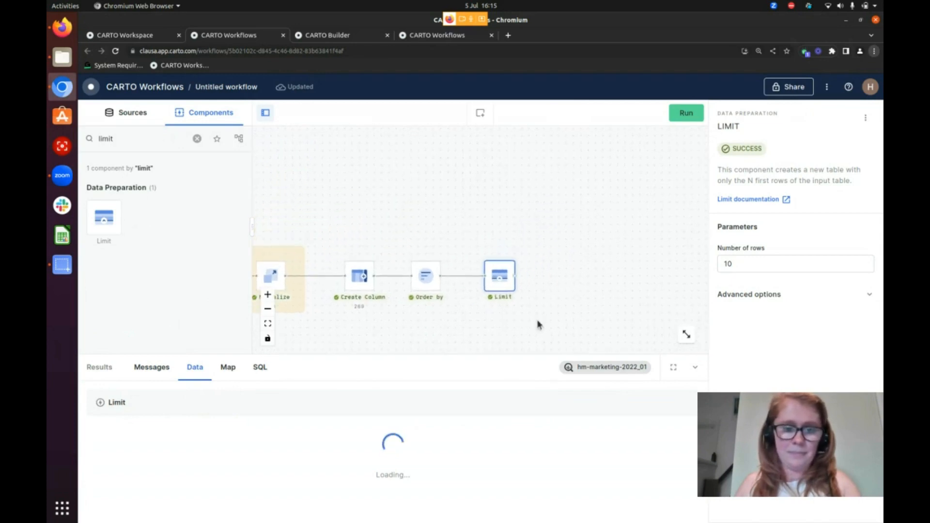
pyautogui.click(234, 370)
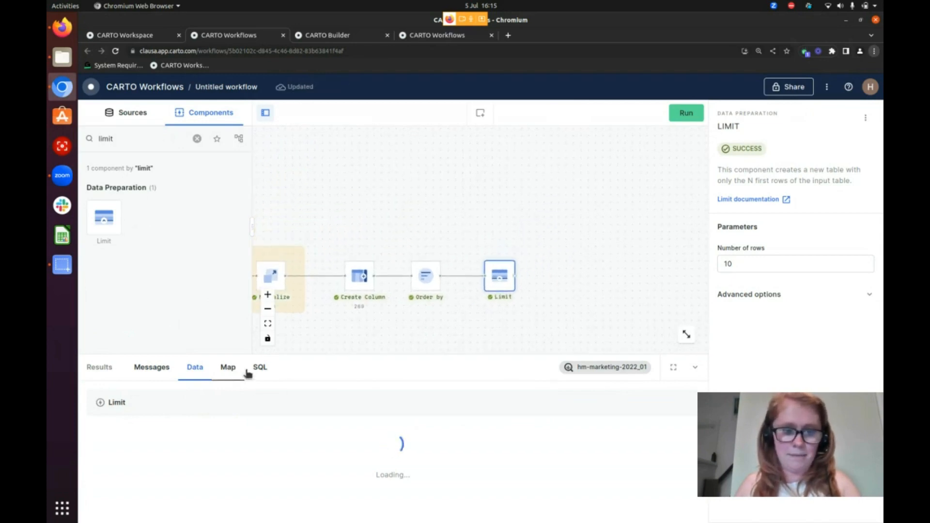
pyautogui.moveTo(567, 315); pyautogui.dragTo(609, 233)
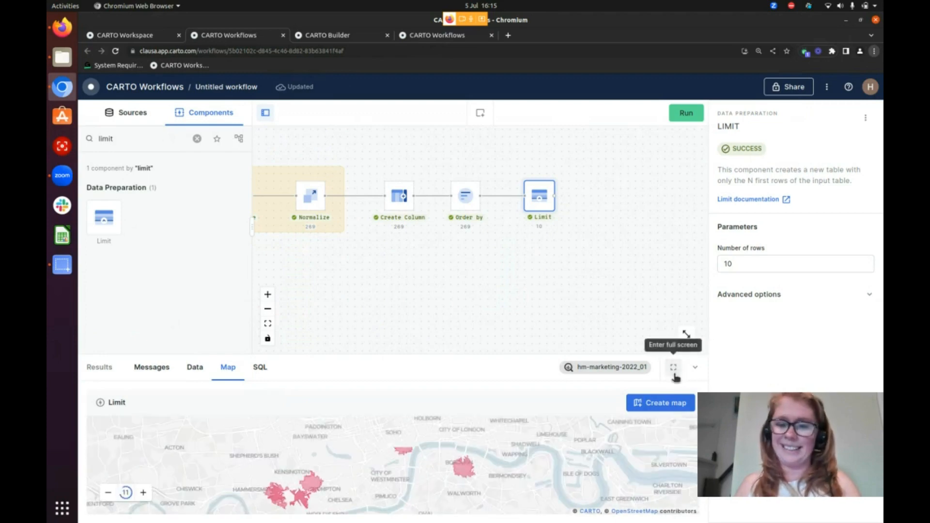
pyautogui.click(673, 367)
pyautogui.moveTo(422, 349); pyautogui.dragTo(432, 386)
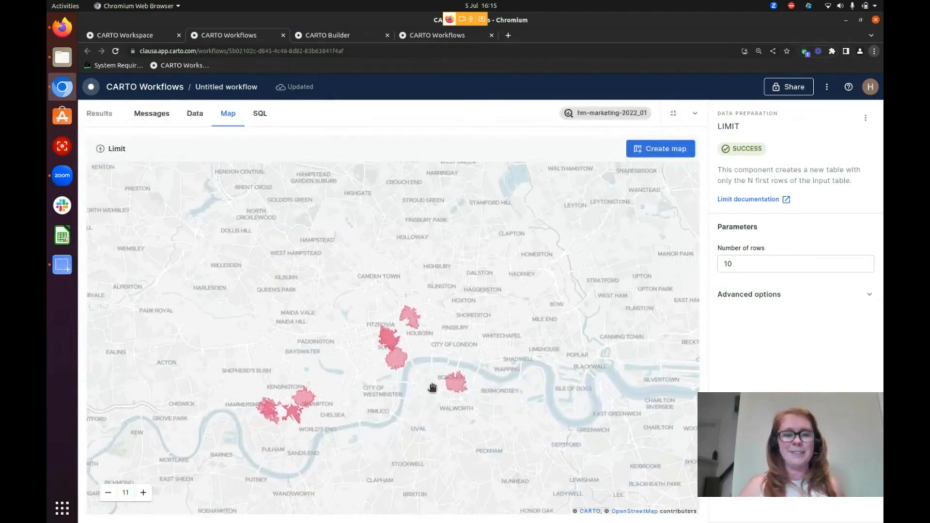
# Examine the top 10 billboard catchments across central and west London on the map, and collapse the results
pyautogui.scroll(3, 429, 387)
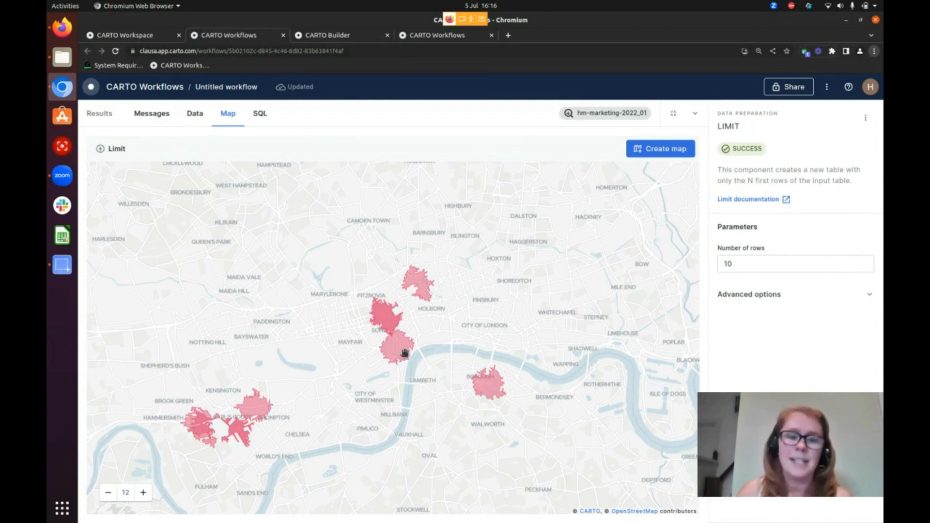
pyautogui.scroll(2, 404, 353)
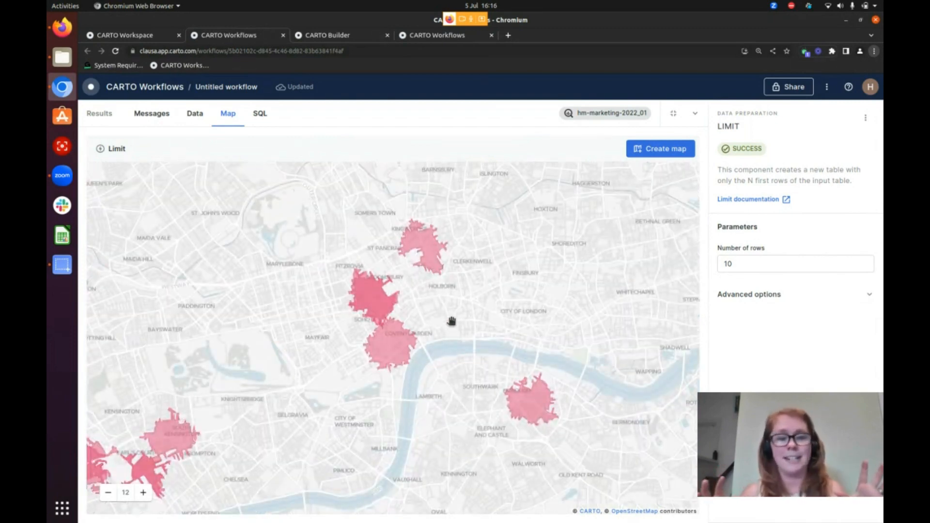
pyautogui.scroll(2, 451, 325)
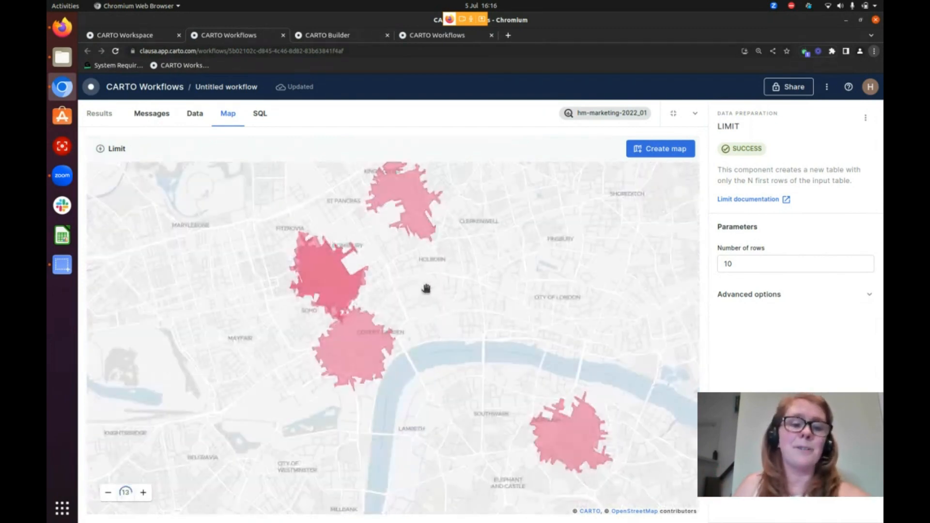
pyautogui.scroll(1, 353, 353)
pyautogui.scroll(1, 342, 384)
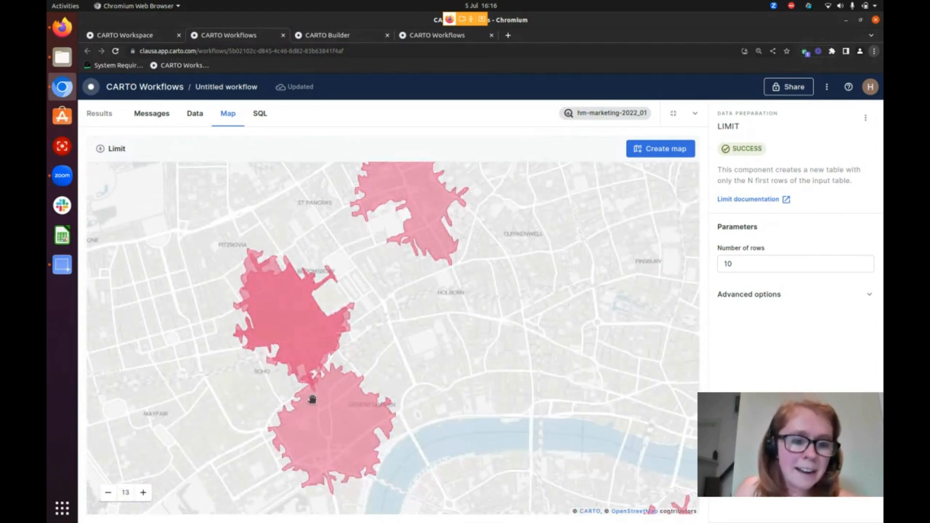
pyautogui.moveTo(262, 371); pyautogui.dragTo(189, 172)
pyautogui.moveTo(453, 333); pyautogui.dragTo(354, 328)
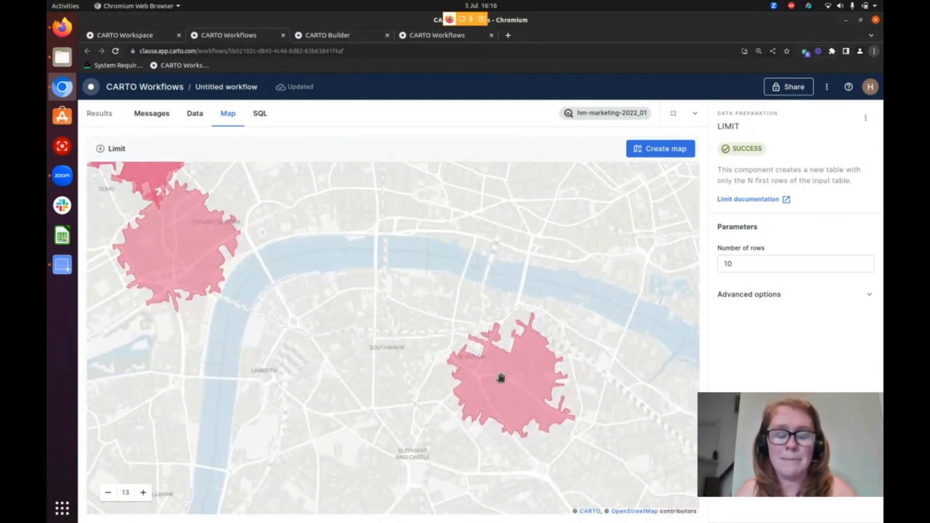
pyautogui.scroll(-4, 498, 386)
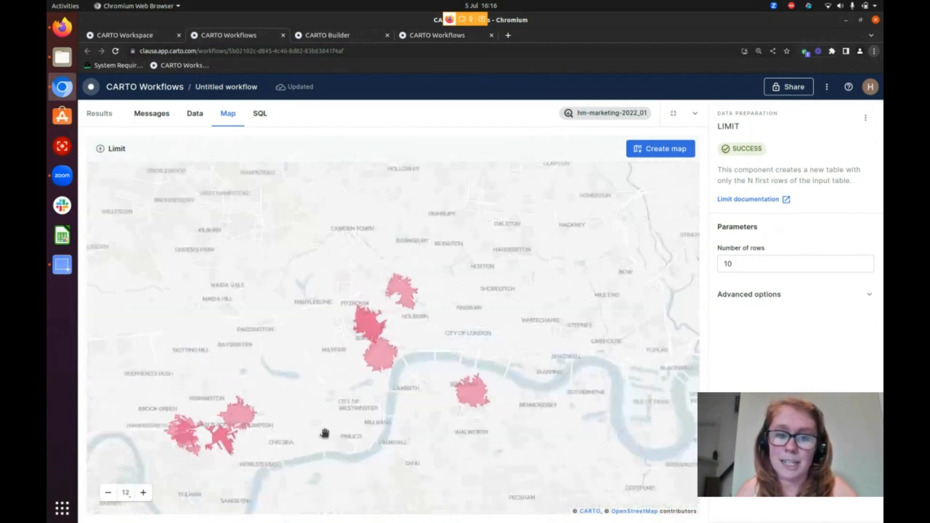
pyautogui.moveTo(325, 432); pyautogui.dragTo(498, 366)
pyautogui.scroll(4, 406, 347)
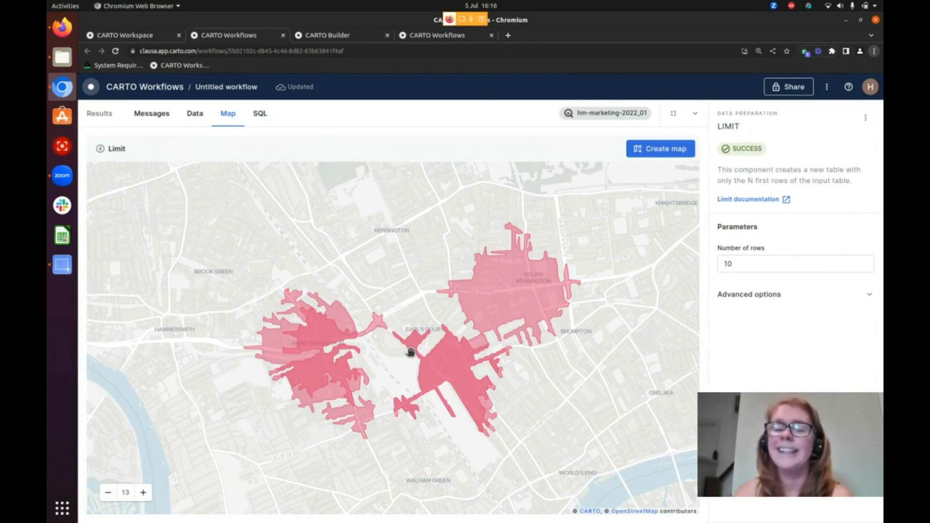
pyautogui.scroll(-3, 470, 249)
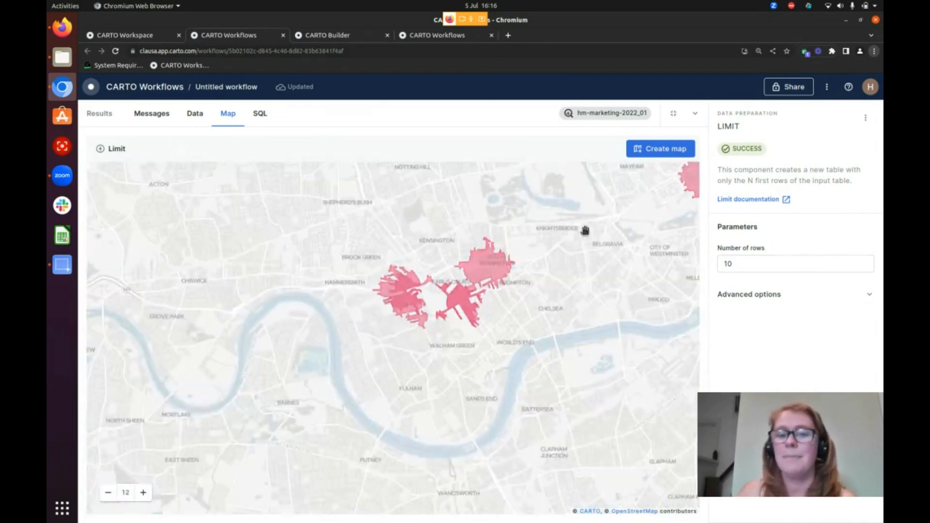
pyautogui.moveTo(584, 231); pyautogui.dragTo(371, 356)
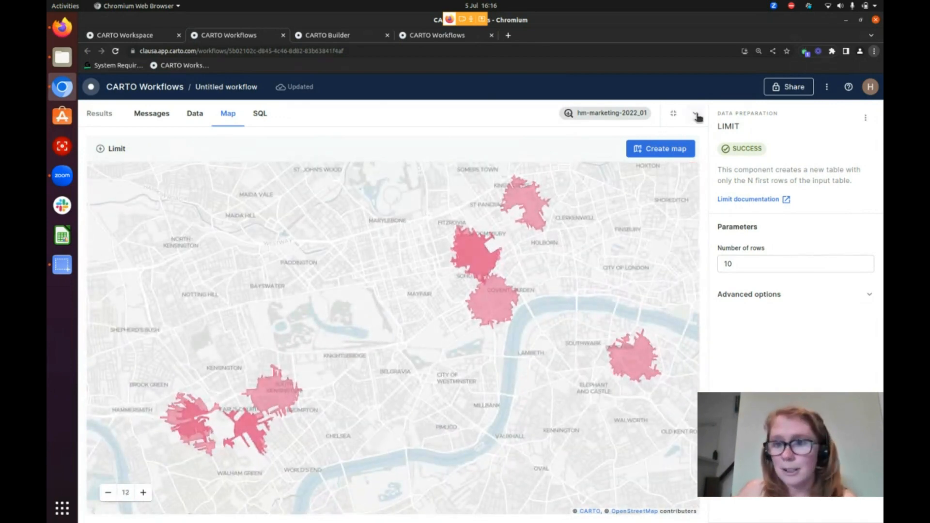
pyautogui.click(695, 113)
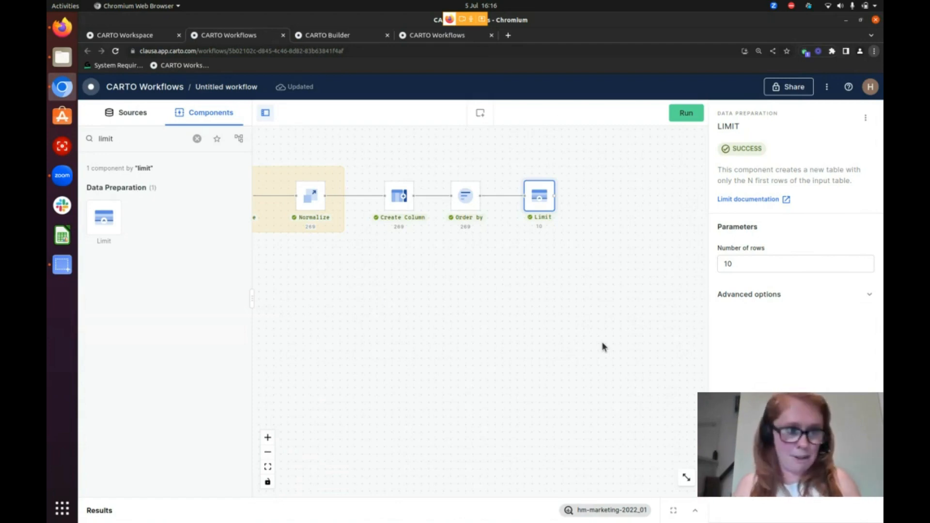
# Clear the component search and add the safegraph_stores source from SDSC2023 to the canvas below the Limit component
pyautogui.click(198, 141)
pyautogui.click(127, 116)
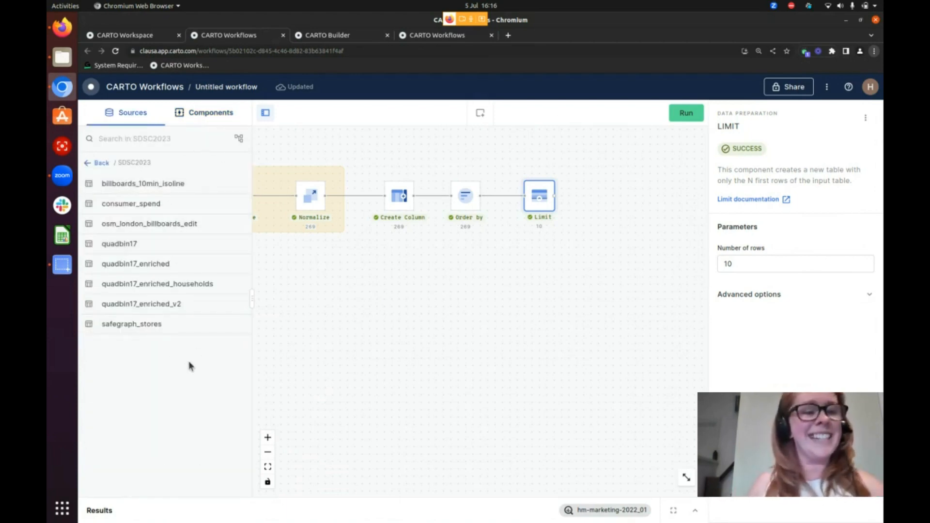
pyautogui.moveTo(179, 325); pyautogui.dragTo(509, 313)
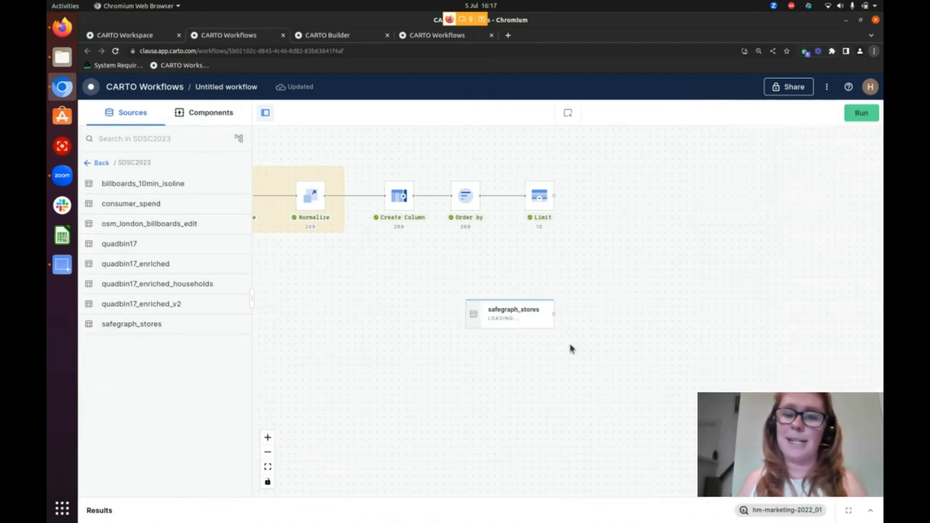
pyautogui.scroll(1, 603, 277)
pyautogui.moveTo(588, 275); pyautogui.dragTo(514, 327)
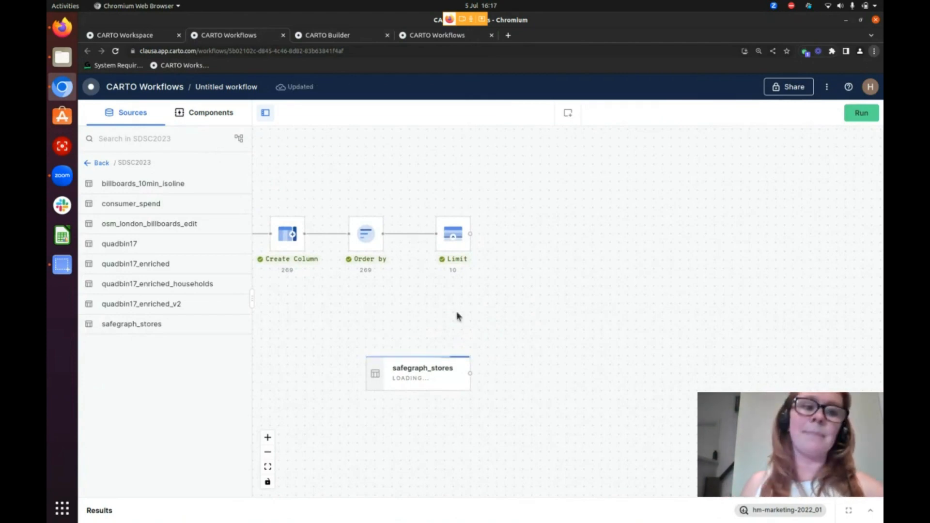
# Find the Select Distinct component by searching for "distinct" and add it linked after safegraph_stores
pyautogui.click(103, 163)
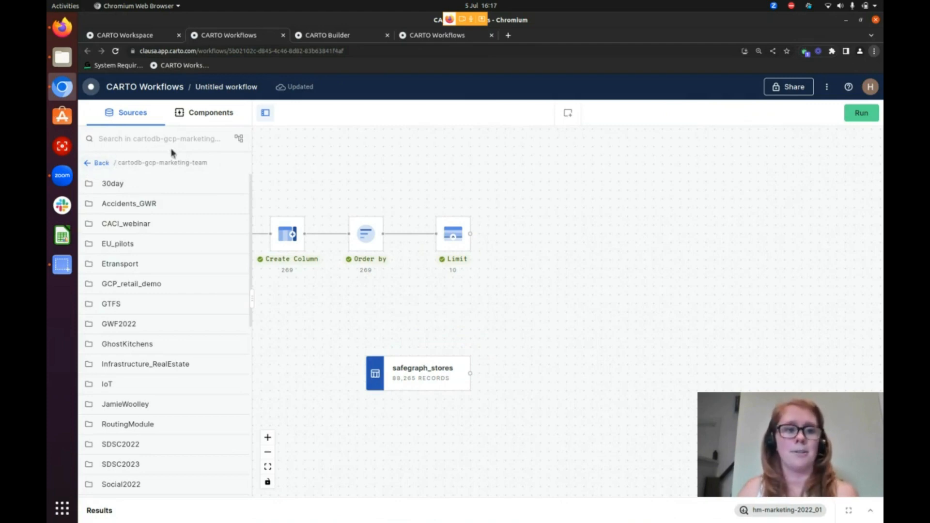
pyautogui.click(206, 122)
pyautogui.write('distinct')
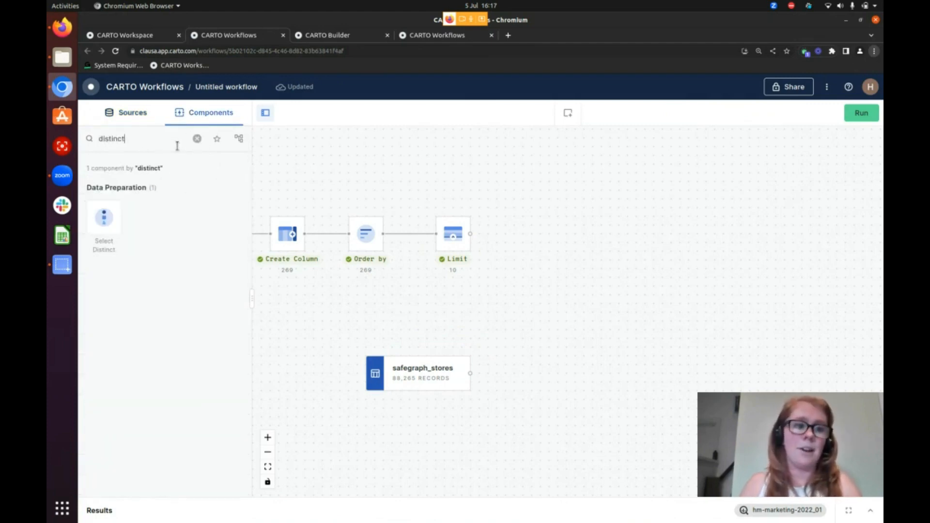
pyautogui.rightClick(118, 176)
pyautogui.click(104, 216)
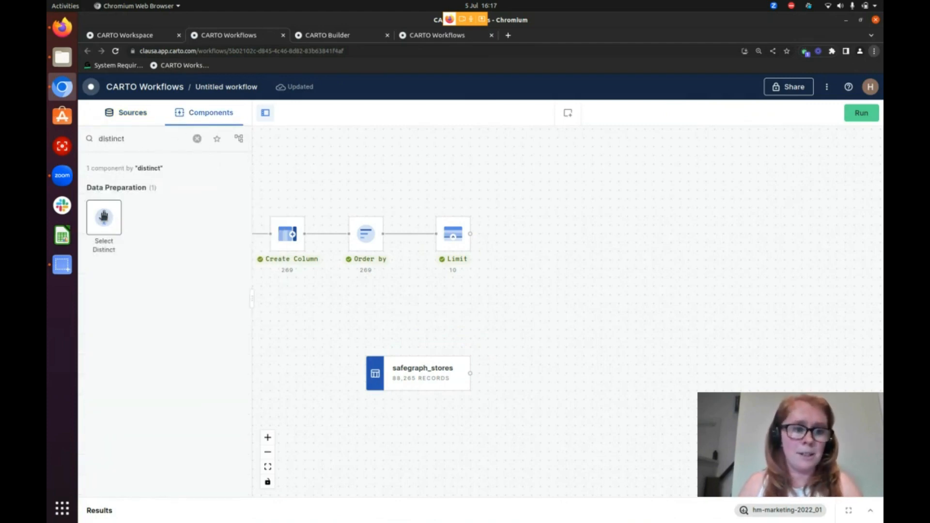
pyautogui.moveTo(105, 218); pyautogui.dragTo(529, 396)
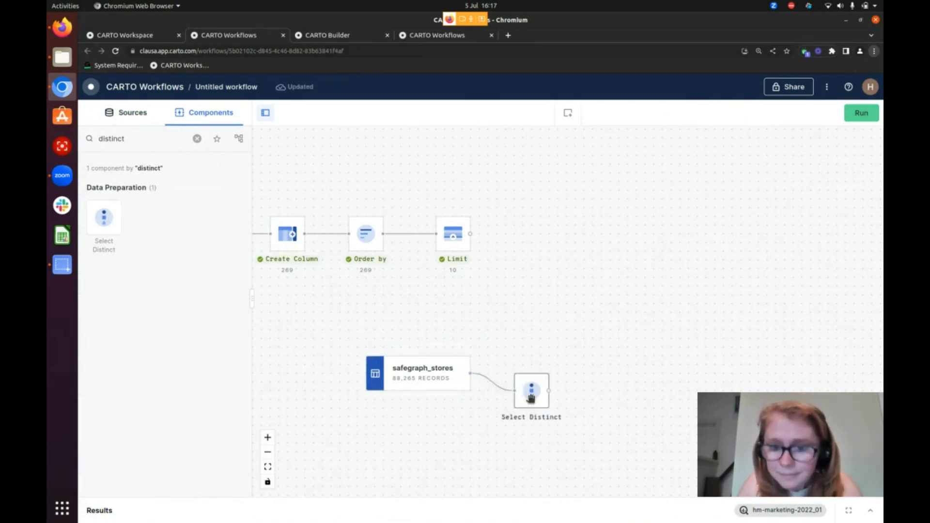
# Set the Select Distinct column to top_category and run the workflow
pyautogui.click(530, 398)
pyautogui.click(794, 257)
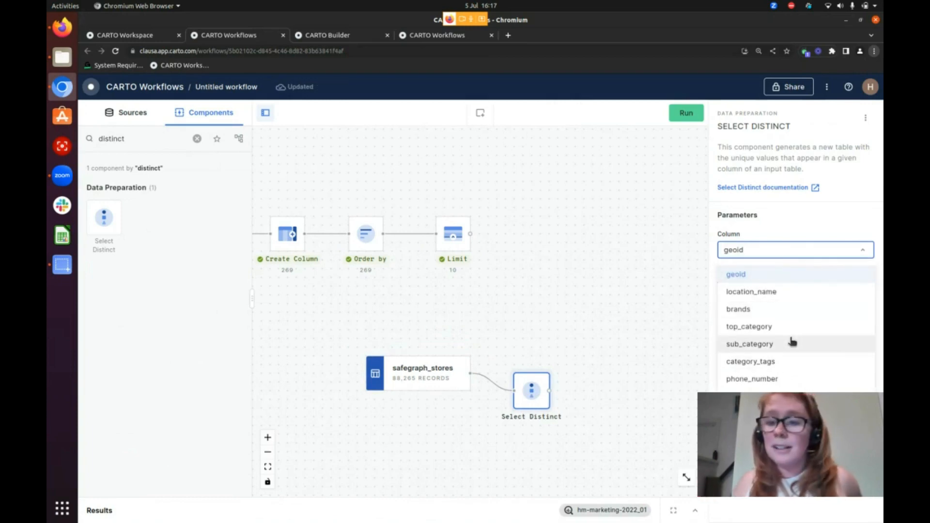
pyautogui.click(749, 327)
pyautogui.click(685, 113)
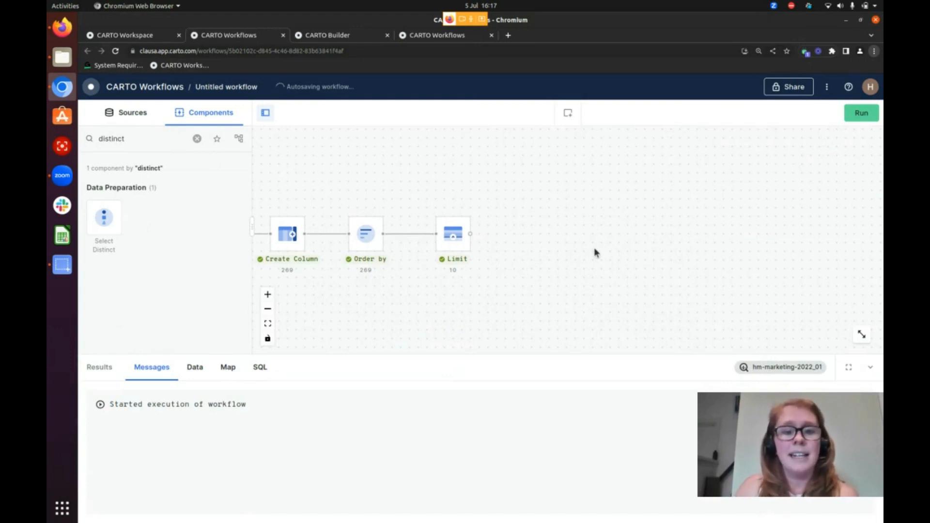
# Find the Simple Filter component by searching for "filter" and place it above Select Distinct
pyautogui.scroll(-2, 594, 248)
pyautogui.moveTo(557, 309); pyautogui.dragTo(559, 222)
pyautogui.scroll(1, 559, 223)
pyautogui.scroll(1, 561, 232)
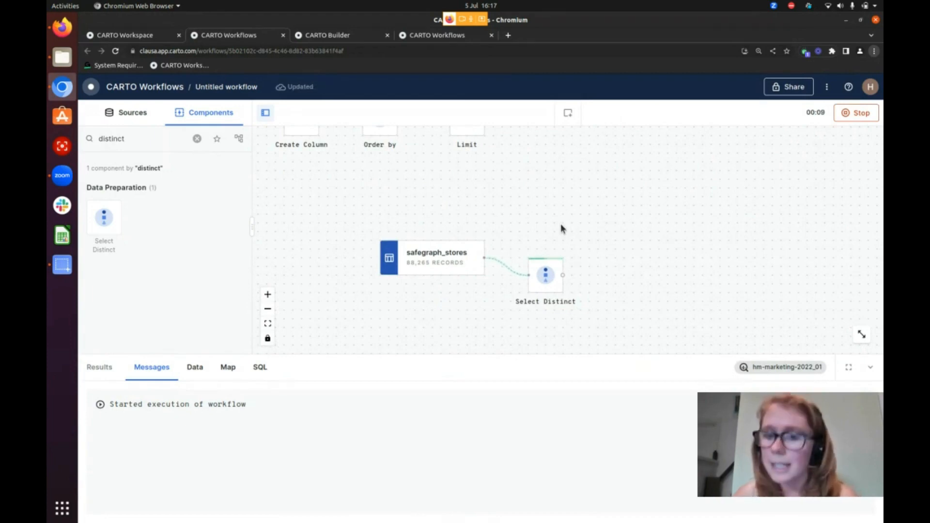
pyautogui.doubleClick(111, 139)
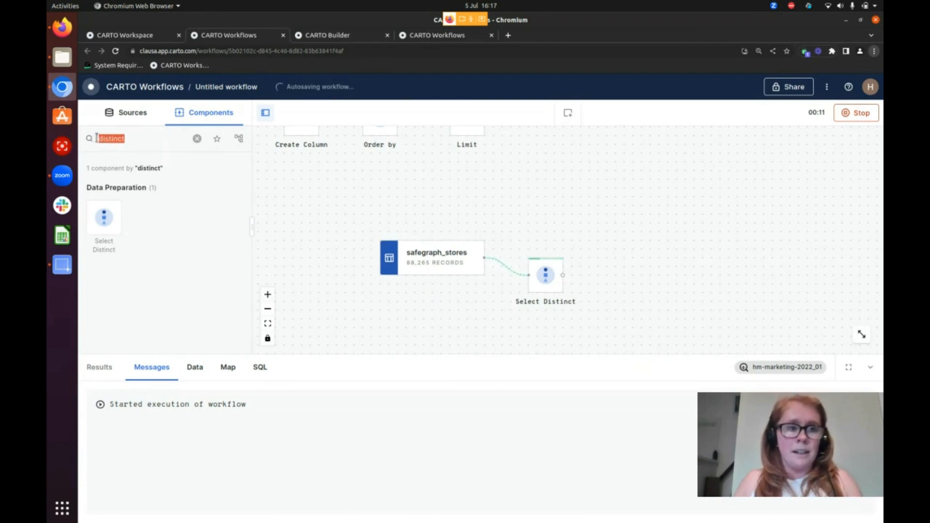
pyautogui.write('filter')
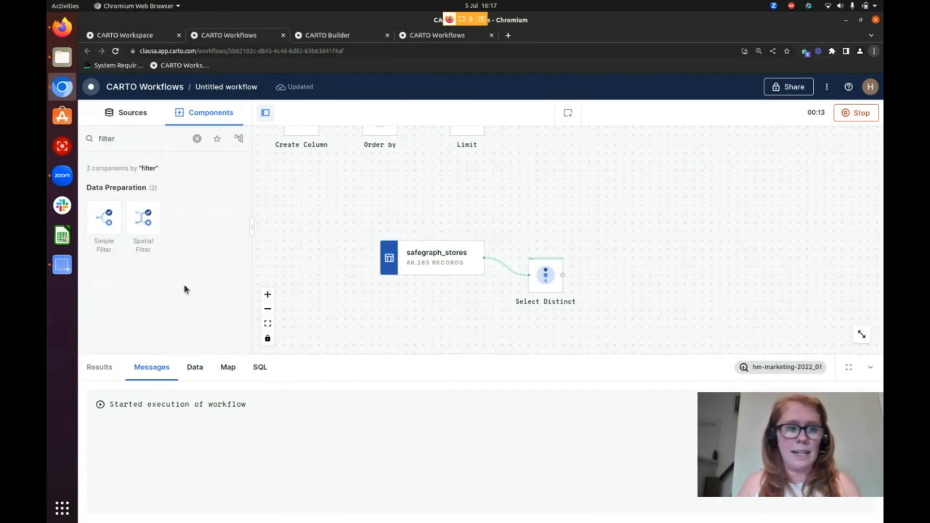
pyautogui.moveTo(115, 229); pyautogui.dragTo(530, 180)
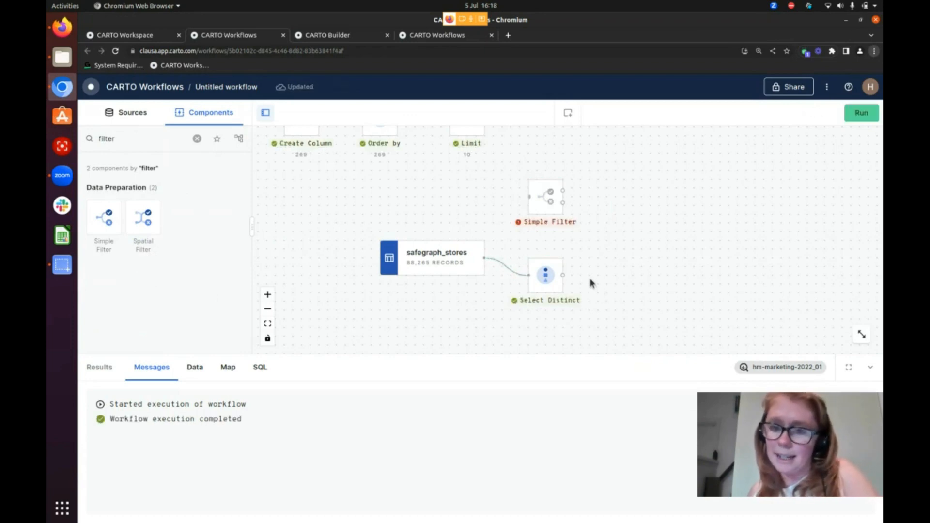
# Browse the store categories in the Select Distinct's output data and select the text "Grocery Stores"
pyautogui.click(549, 277)
pyautogui.click(194, 367)
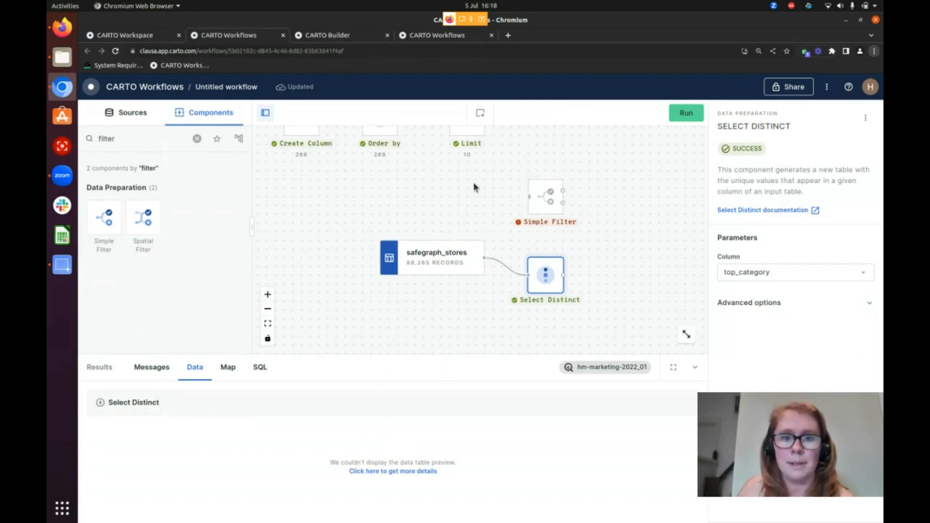
pyautogui.scroll(1, 474, 183)
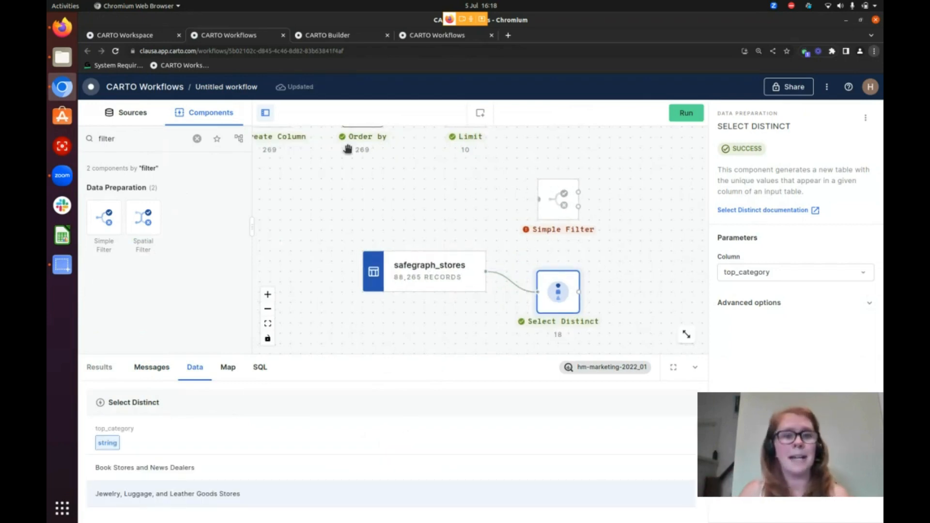
pyautogui.scroll(-2, 355, 248)
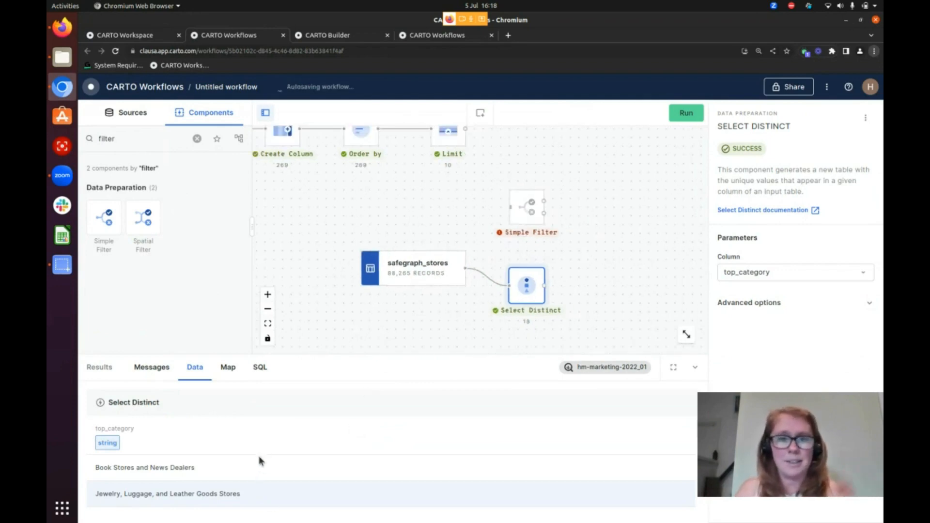
pyautogui.scroll(-5, 271, 458)
pyautogui.scroll(2, 167, 450)
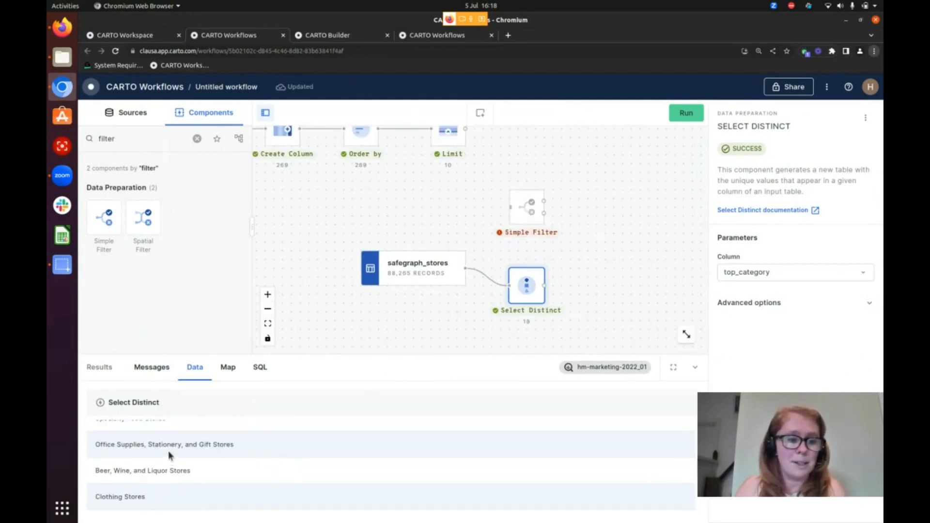
pyautogui.scroll(-2, 168, 470)
pyautogui.scroll(6, 163, 491)
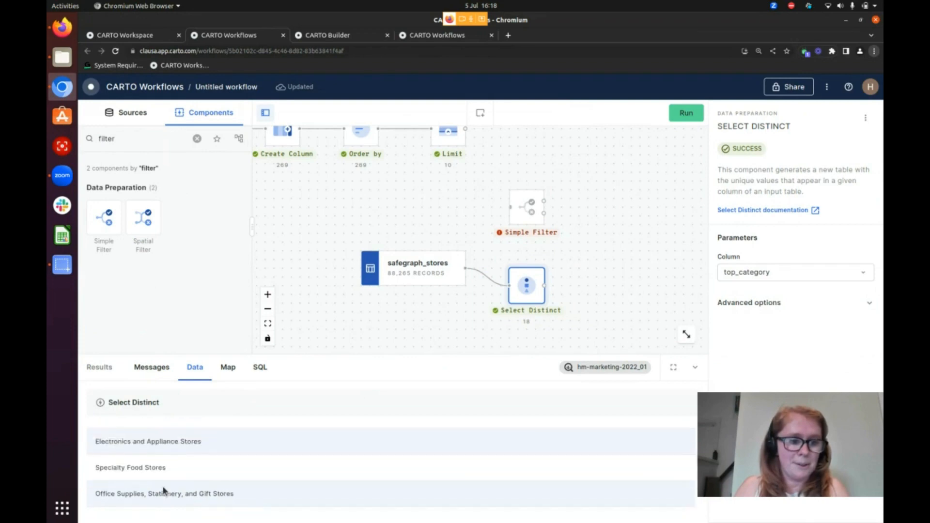
pyautogui.moveTo(104, 491); pyautogui.dragTo(99, 493)
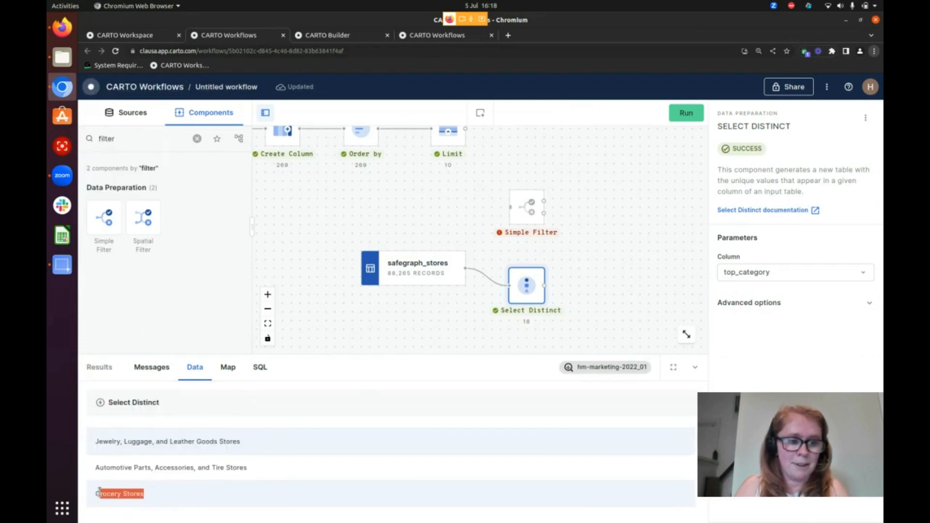
# Link safegraph_stores to the Simple Filter with the condition top_category equal to Grocery Stores, and run the workflow
pyautogui.moveTo(465, 268); pyautogui.dragTo(509, 207)
pyautogui.click(530, 209)
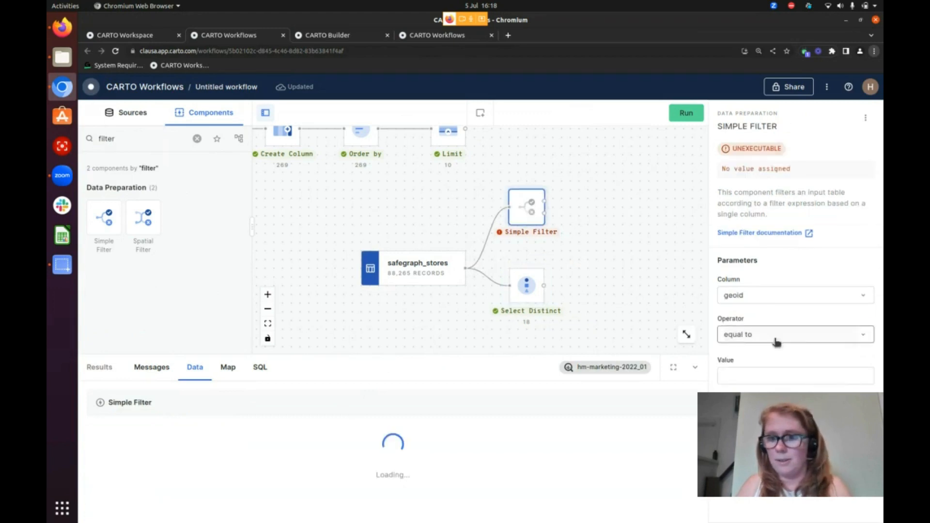
pyautogui.click(778, 297)
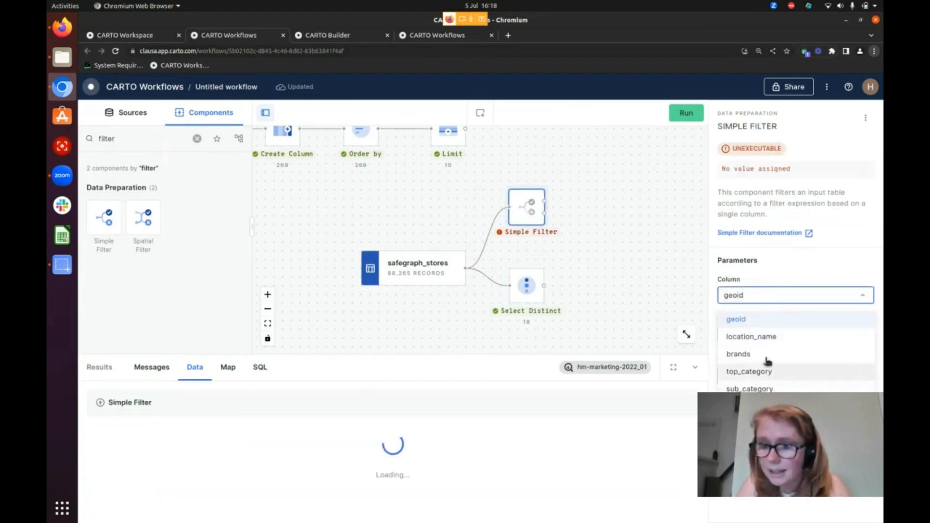
pyautogui.click(746, 365)
pyautogui.click(749, 374)
pyautogui.write('Grocery Stores')
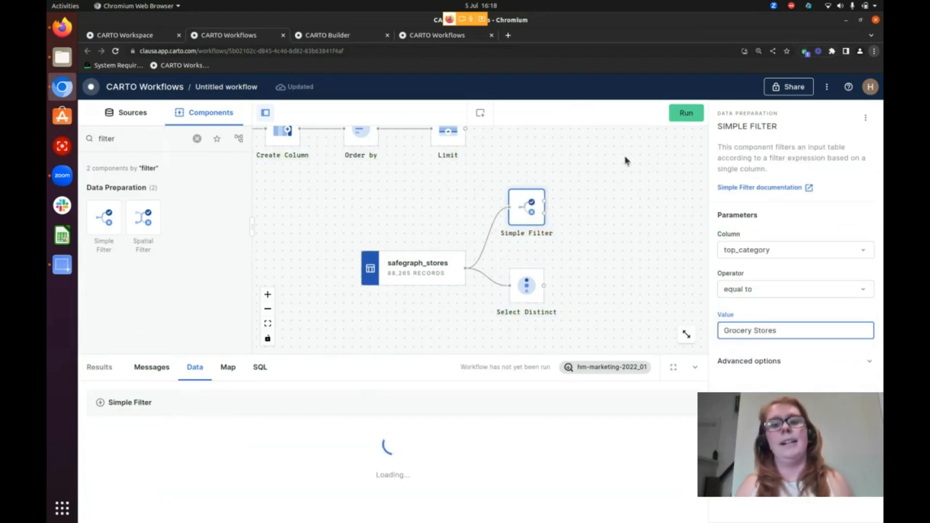
pyautogui.scroll(-1, 620, 183)
pyautogui.scroll(-2, 622, 188)
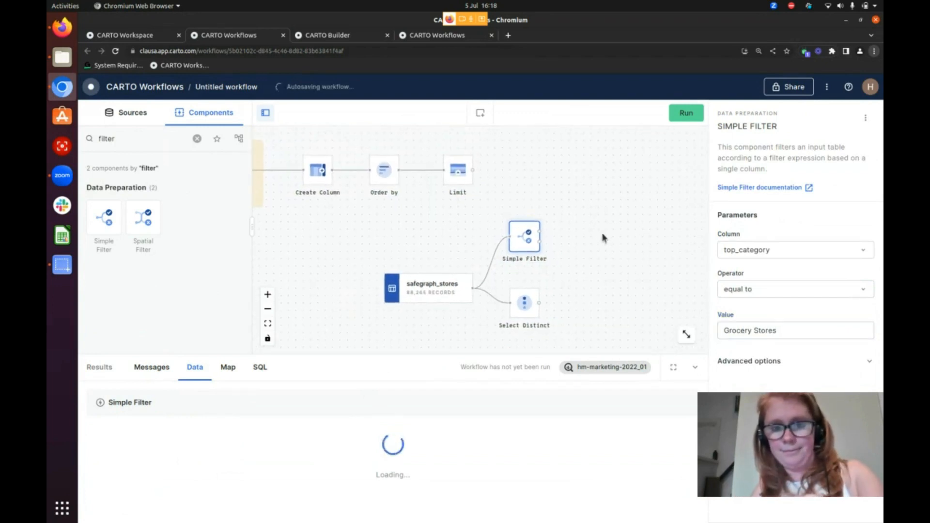
pyautogui.click(683, 118)
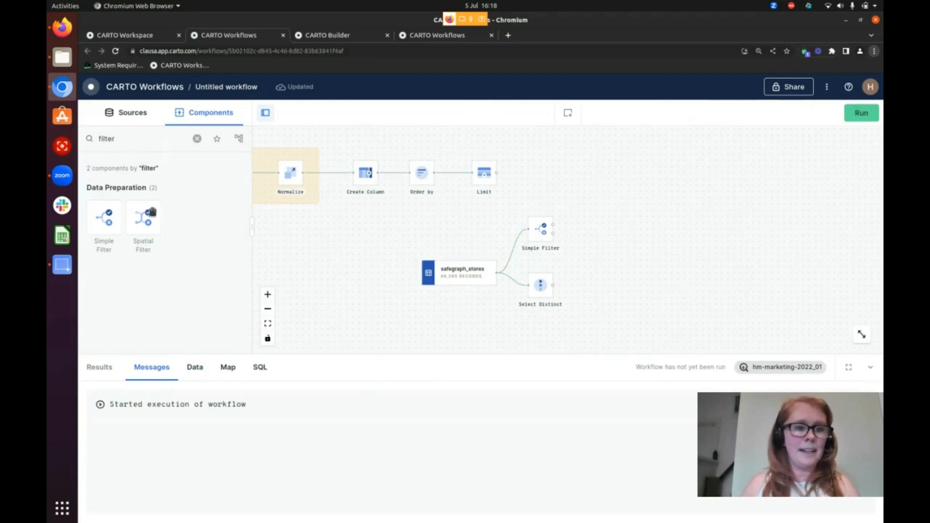
# Add a Spatial Filter beside Limit, using the Simple Filter's match output as the source table and Limit as the filter table
pyautogui.moveTo(150, 221); pyautogui.dragTo(591, 179)
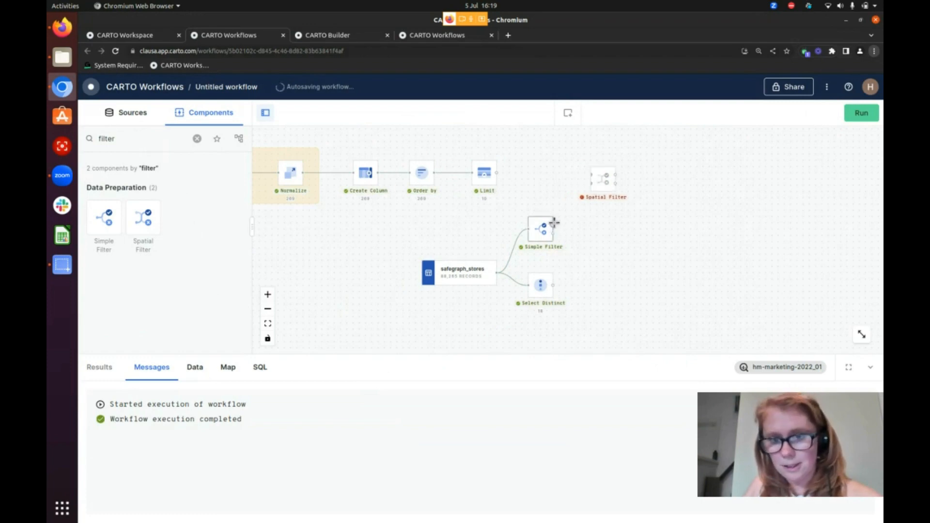
pyautogui.moveTo(553, 225); pyautogui.dragTo(589, 173)
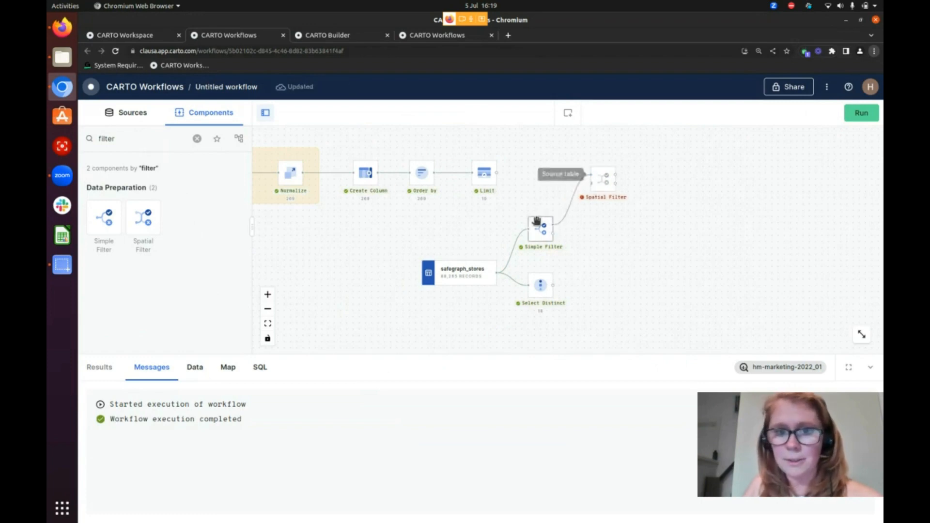
pyautogui.moveTo(496, 172); pyautogui.dragTo(603, 183)
pyautogui.click(600, 181)
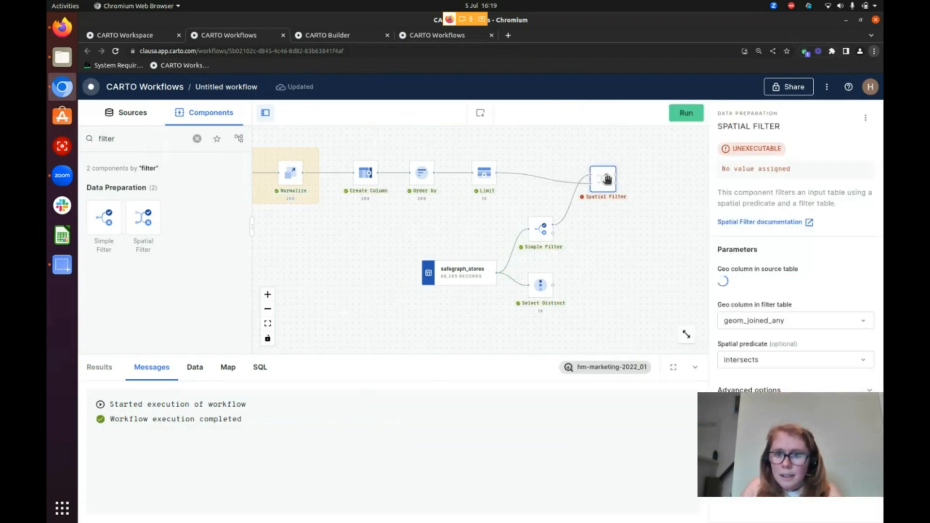
pyautogui.moveTo(606, 179); pyautogui.dragTo(606, 173)
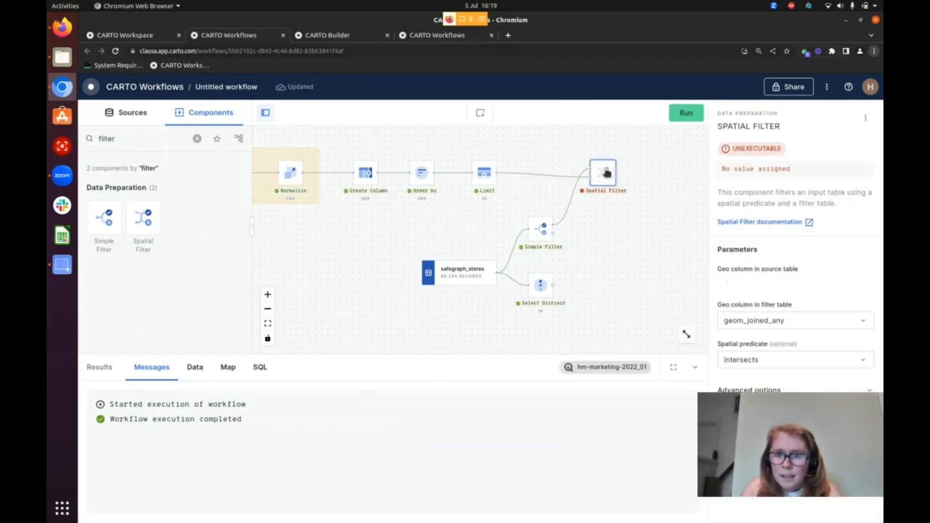
# Run the workflow, load the Spatial Filter's parameters, and rerun it with geom, geom_joined_any and the intersects predicate
pyautogui.click(683, 116)
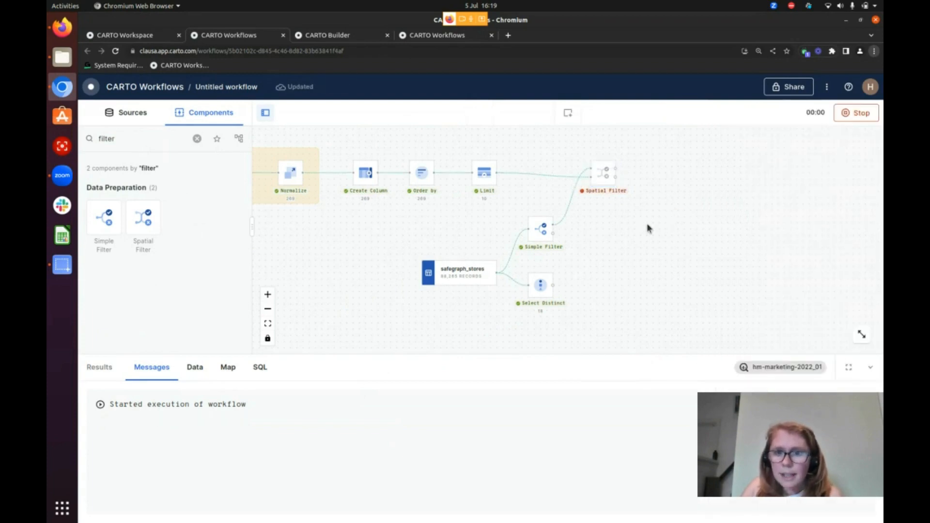
pyautogui.scroll(2, 577, 294)
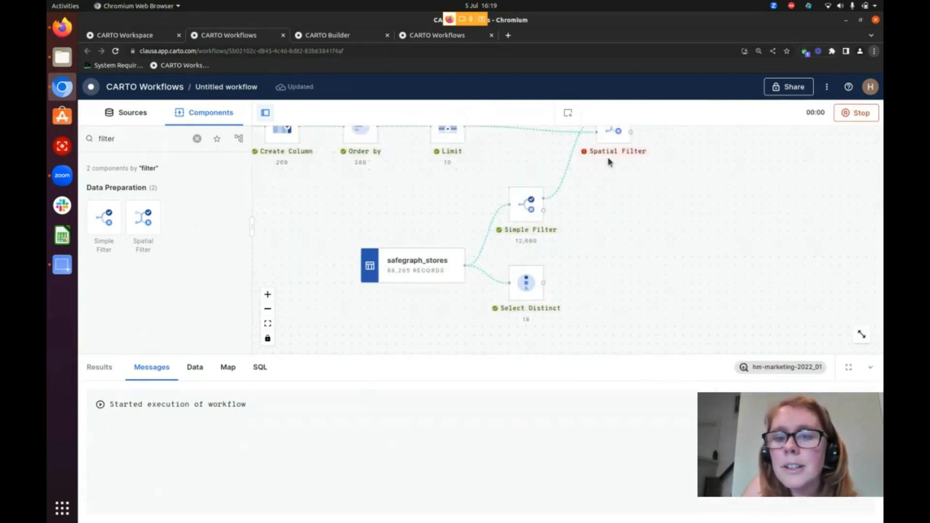
pyautogui.moveTo(602, 170); pyautogui.dragTo(595, 248)
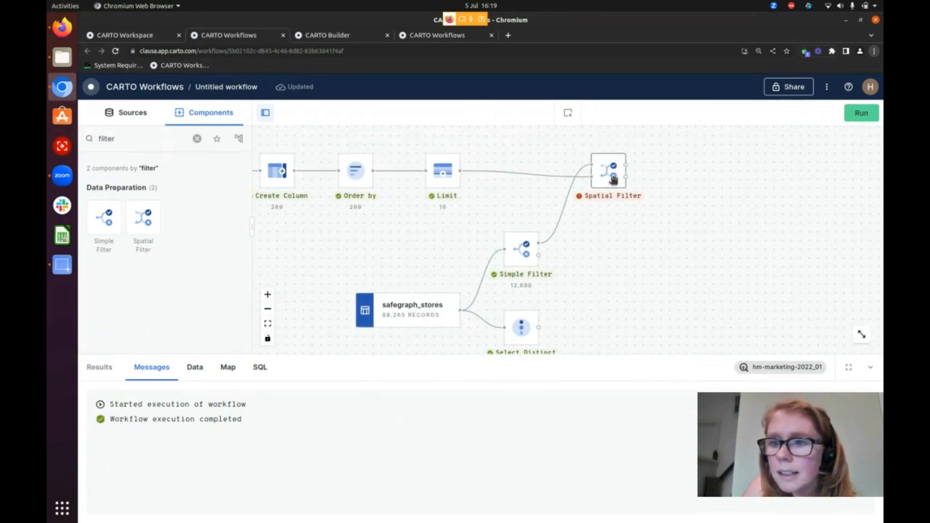
pyautogui.click(612, 178)
pyautogui.click(691, 118)
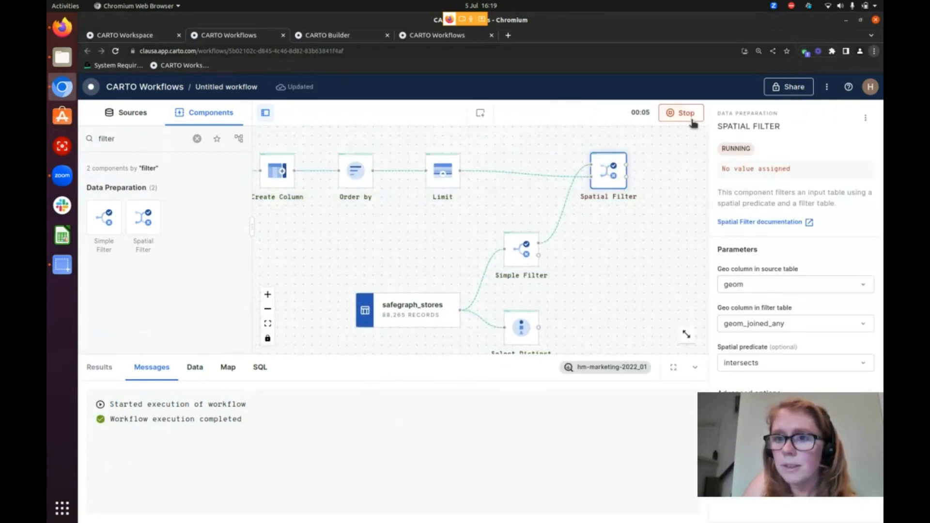
pyautogui.scroll(-1, 593, 290)
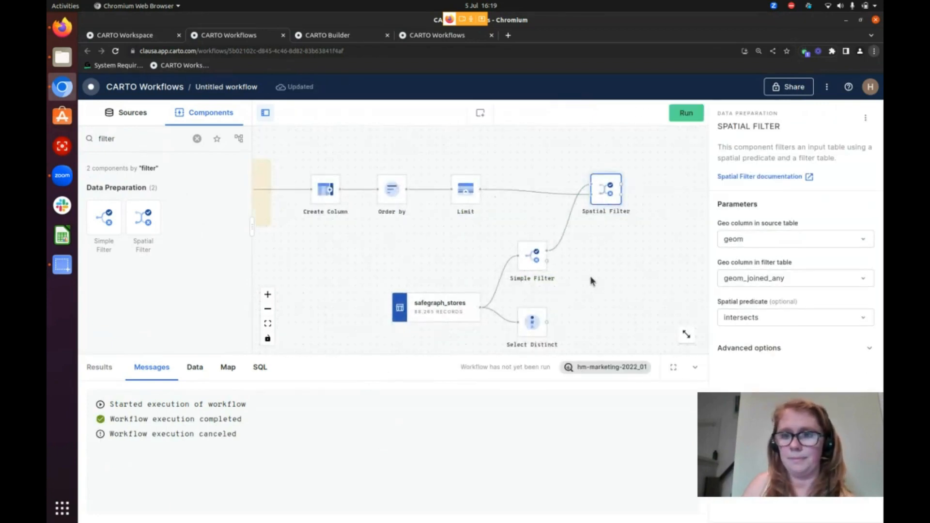
pyautogui.click(683, 116)
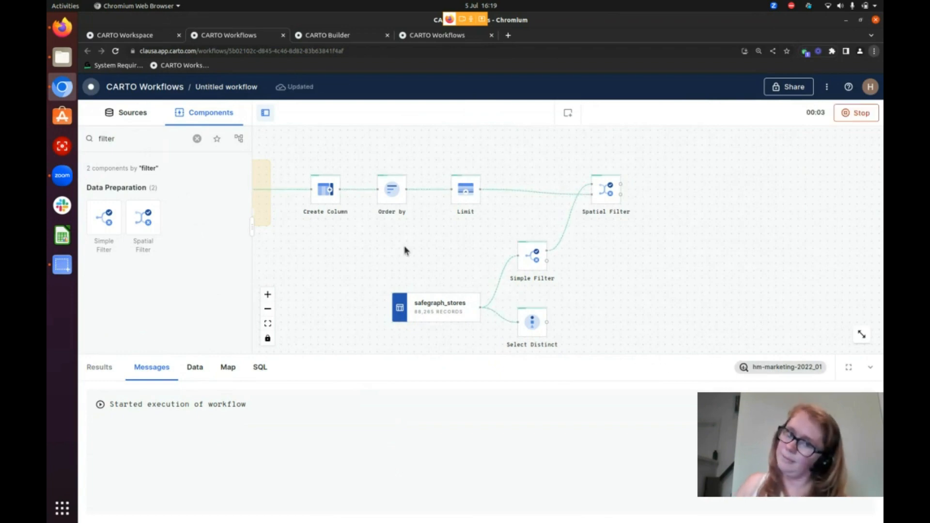
# Find the Send by Email component by searching for "save" and place it after the Spatial Filter
pyautogui.click(196, 138)
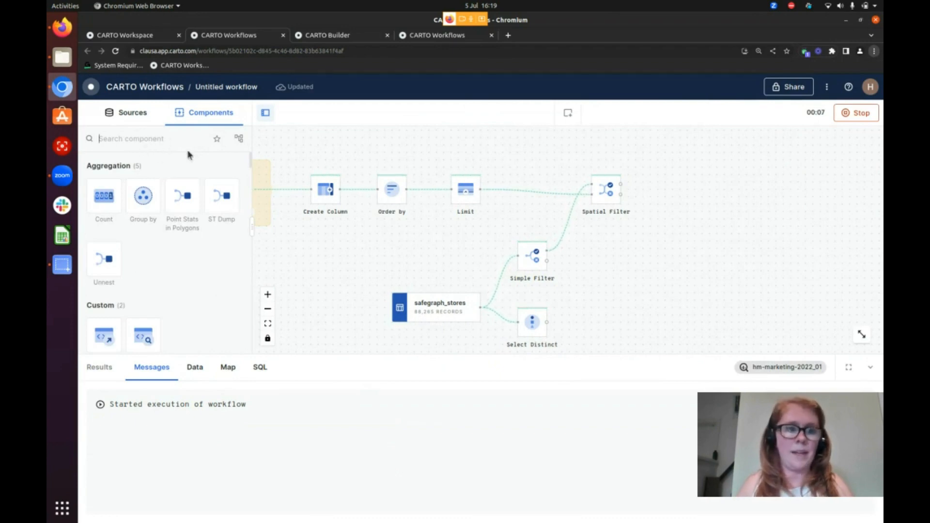
pyautogui.write('save')
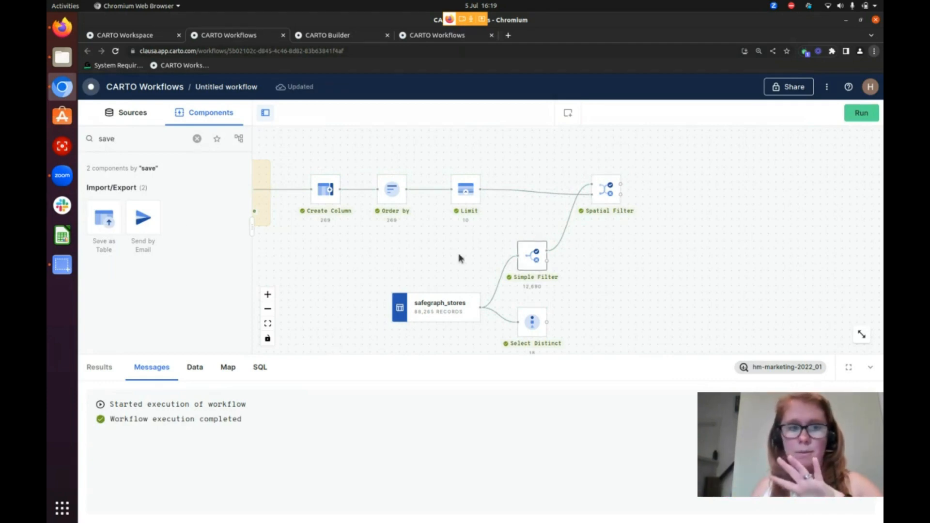
pyautogui.moveTo(142, 221); pyautogui.dragTo(661, 177)
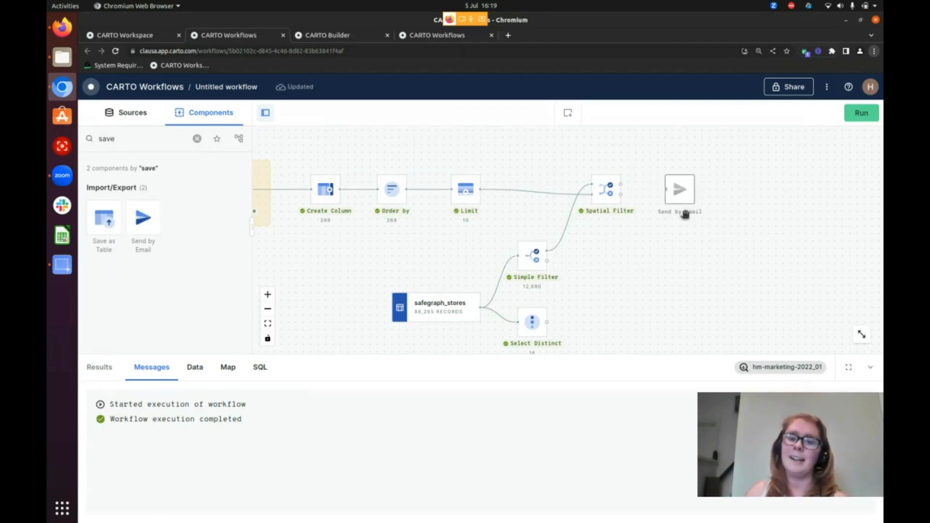
# Examine the Spatial Filter's matches on the map over central London and link its match output to Send by Email
pyautogui.click(605, 190)
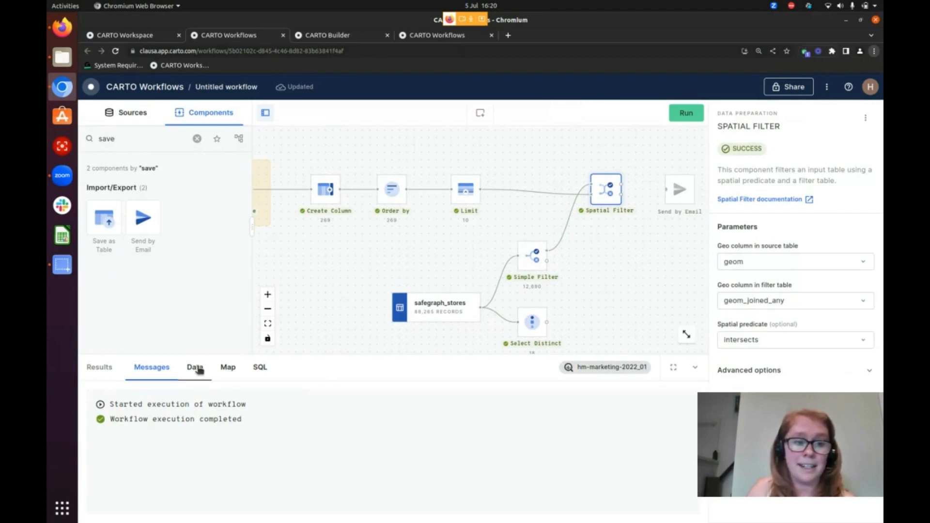
pyautogui.click(228, 367)
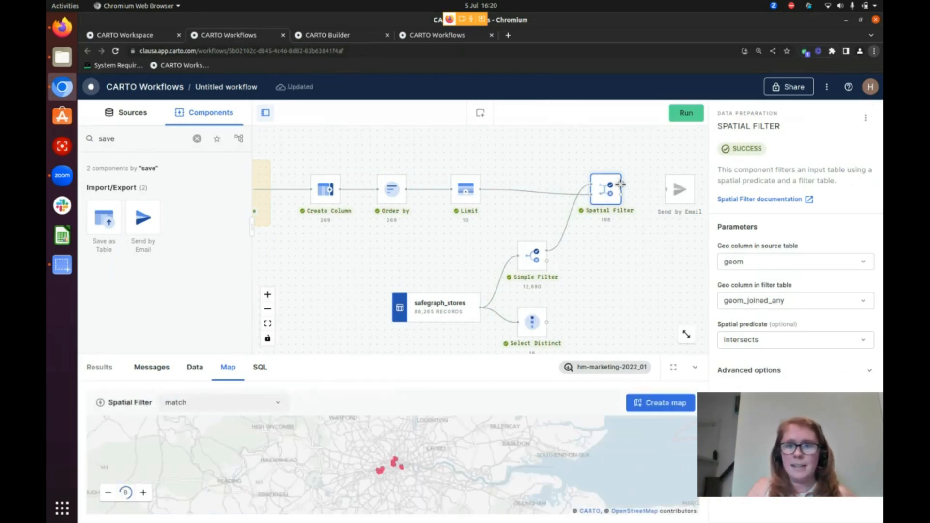
pyautogui.click(680, 191)
pyautogui.click(605, 192)
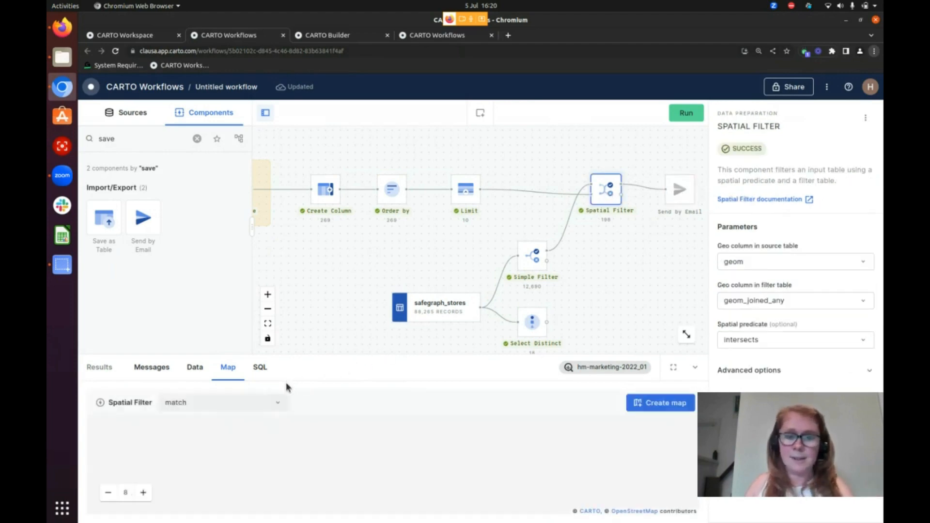
pyautogui.scroll(3, 396, 459)
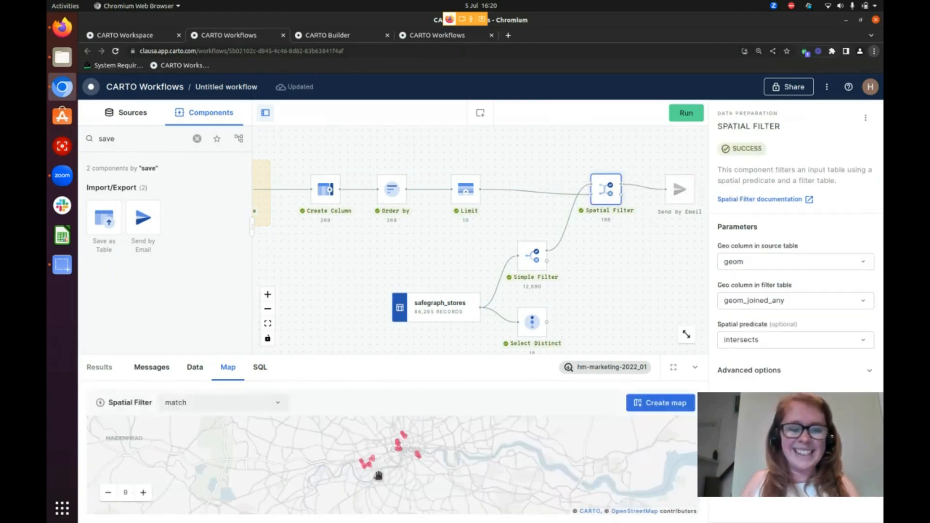
pyautogui.moveTo(383, 477); pyautogui.dragTo(387, 462)
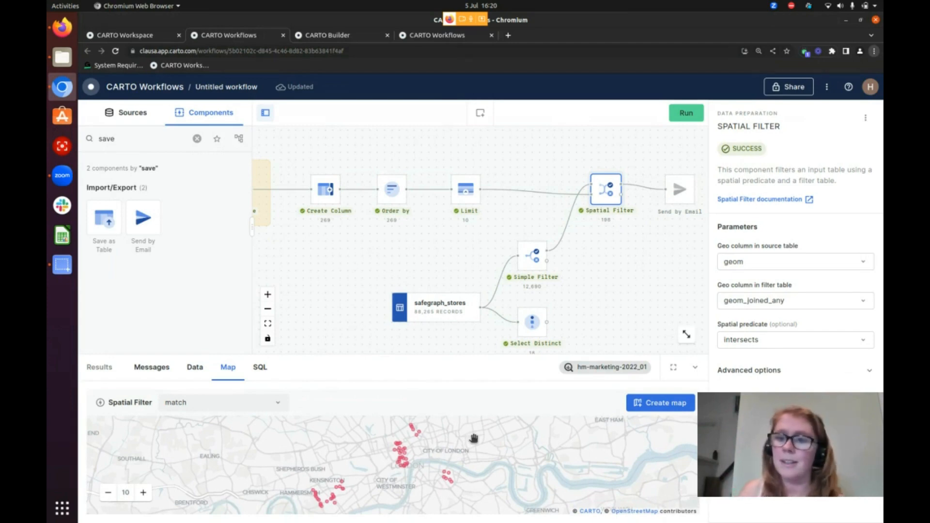
# Enter the sales team's e-mail address as the recipient in the Send by Email component
pyautogui.moveTo(600, 305); pyautogui.dragTo(550, 315)
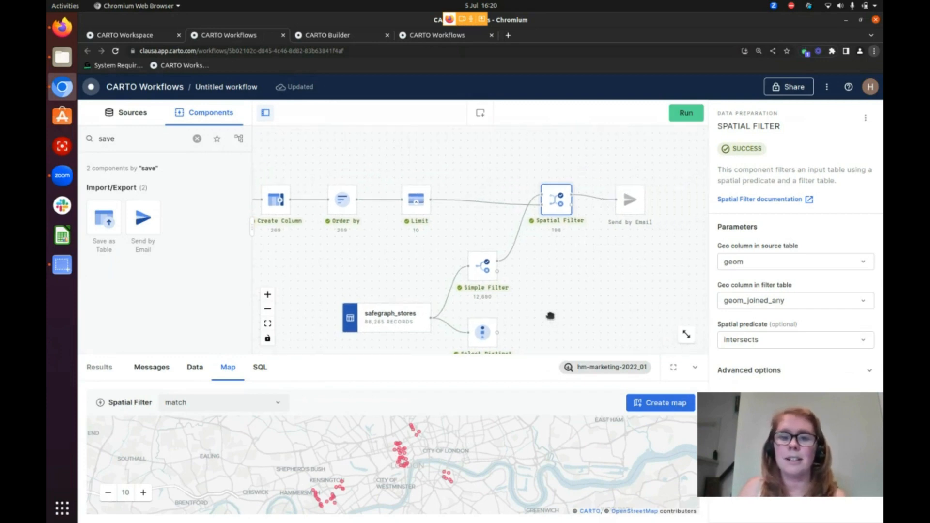
pyautogui.click(639, 204)
pyautogui.click(810, 252)
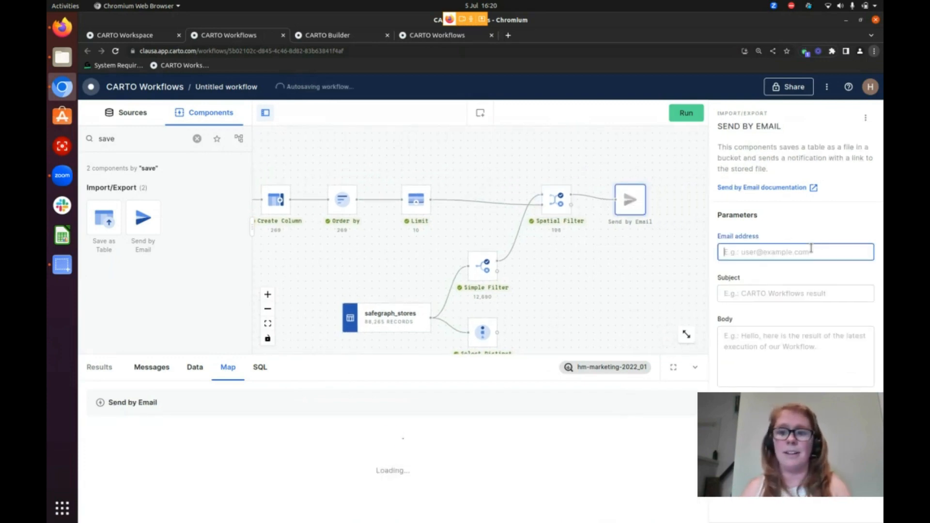
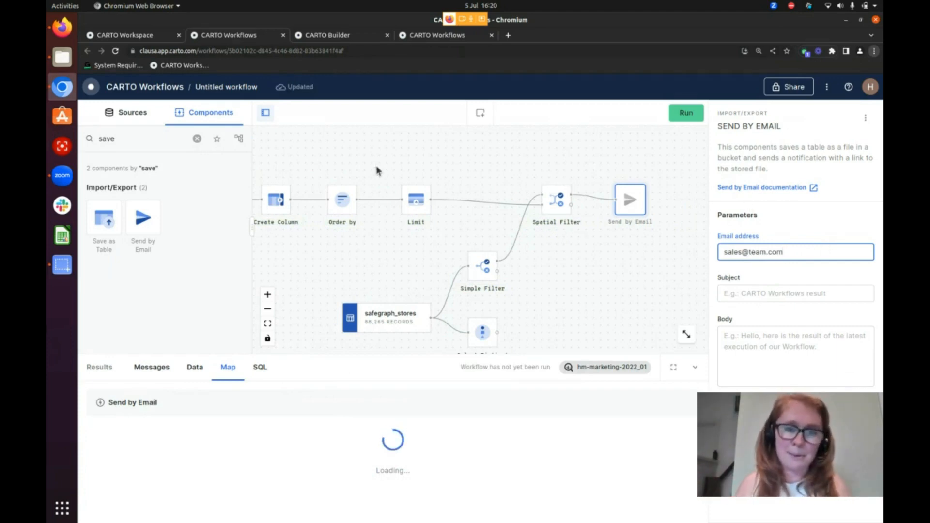
# Review the full workflow from Send by Email back to the billboards section at its start
pyautogui.moveTo(381, 270); pyautogui.dragTo(468, 250)
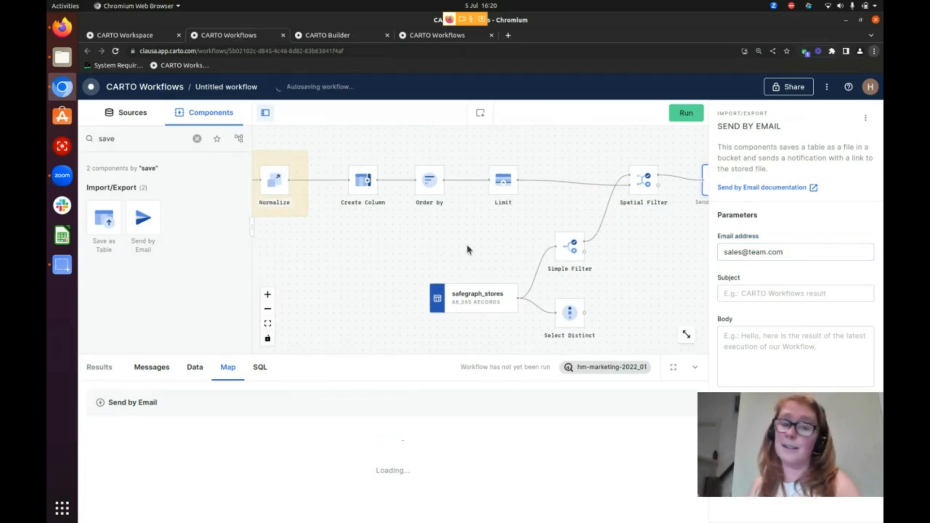
pyautogui.scroll(-6, 468, 250)
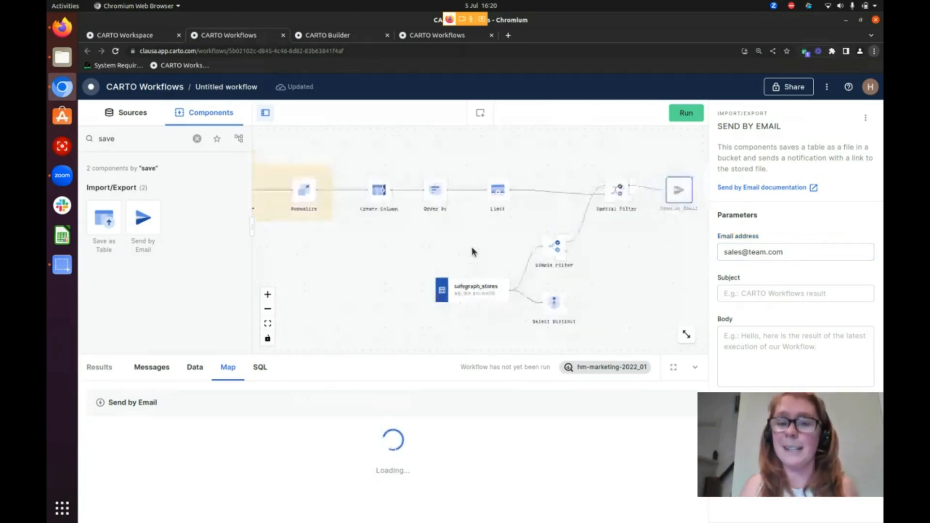
pyautogui.scroll(-1, 435, 277)
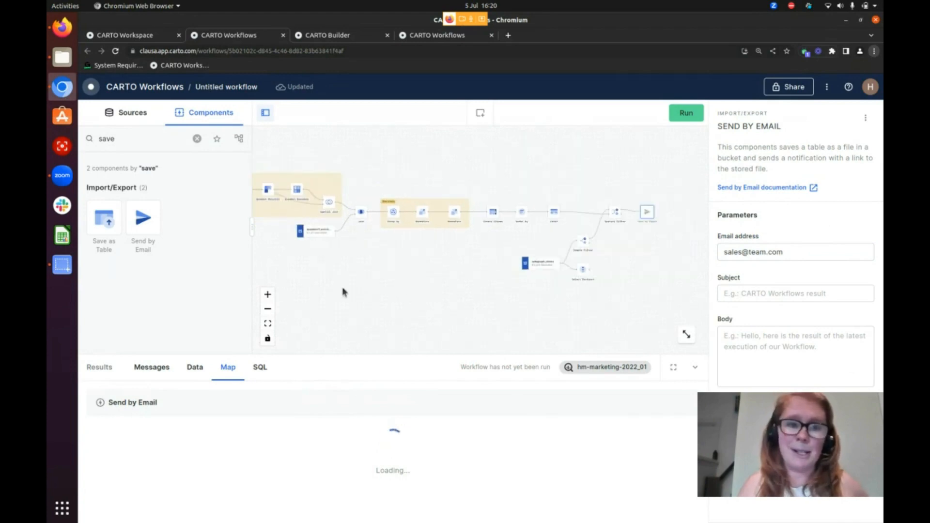
pyautogui.moveTo(330, 283); pyautogui.dragTo(410, 262)
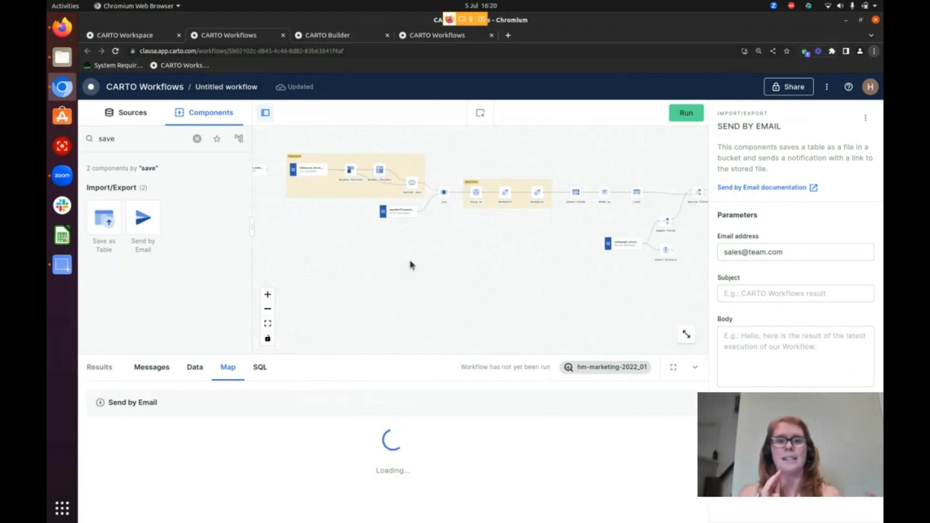
pyautogui.scroll(3, 354, 211)
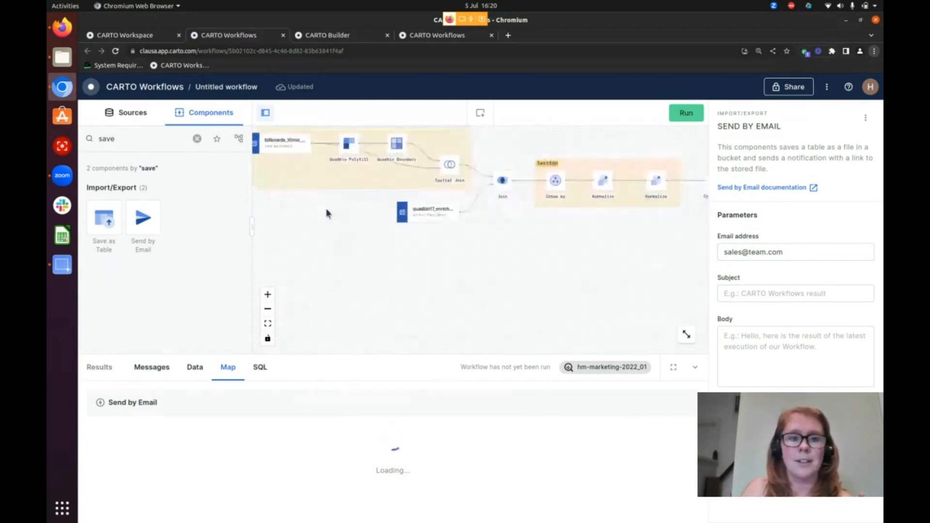
pyautogui.moveTo(325, 212); pyautogui.dragTo(429, 318)
pyautogui.scroll(2, 384, 254)
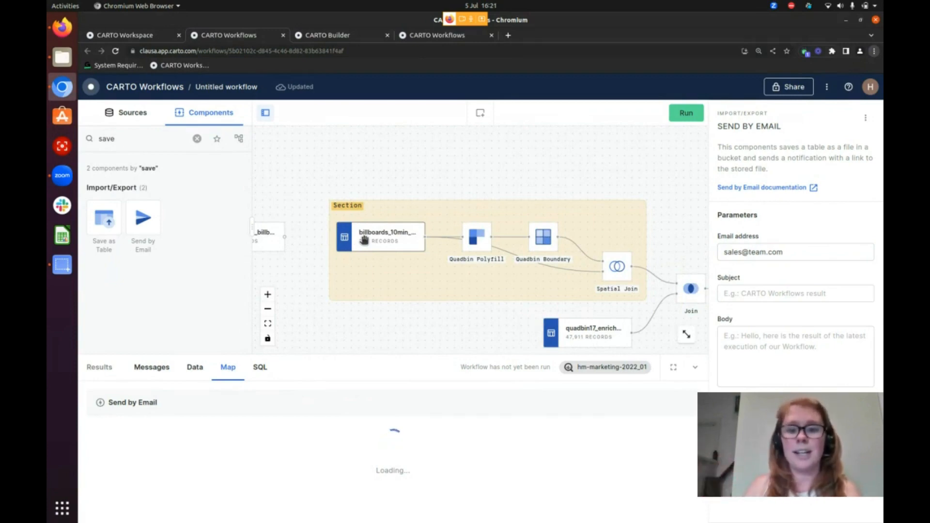
# View the data table of the quadbin17_enriched_v2 source that feeds the Join
pyautogui.hscroll(5, 452, 311)
pyautogui.scroll(-2, 421, 305)
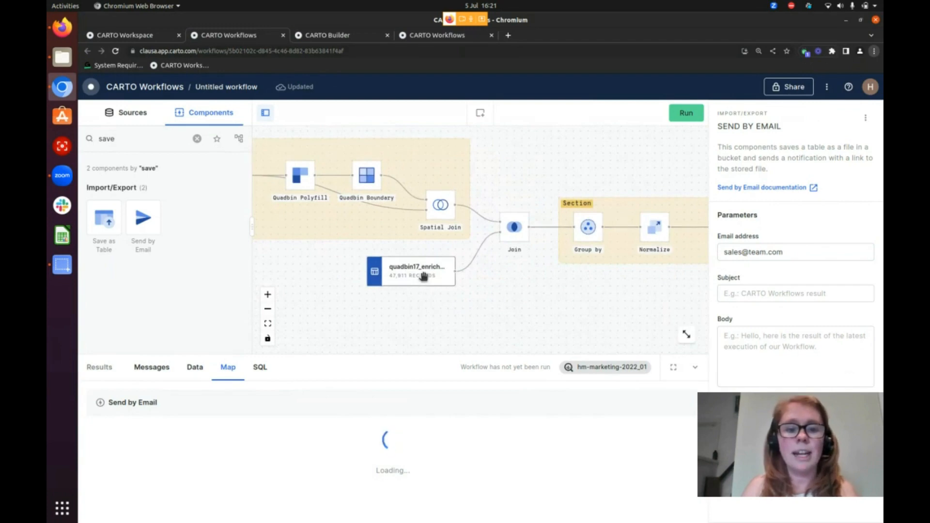
pyautogui.click(422, 277)
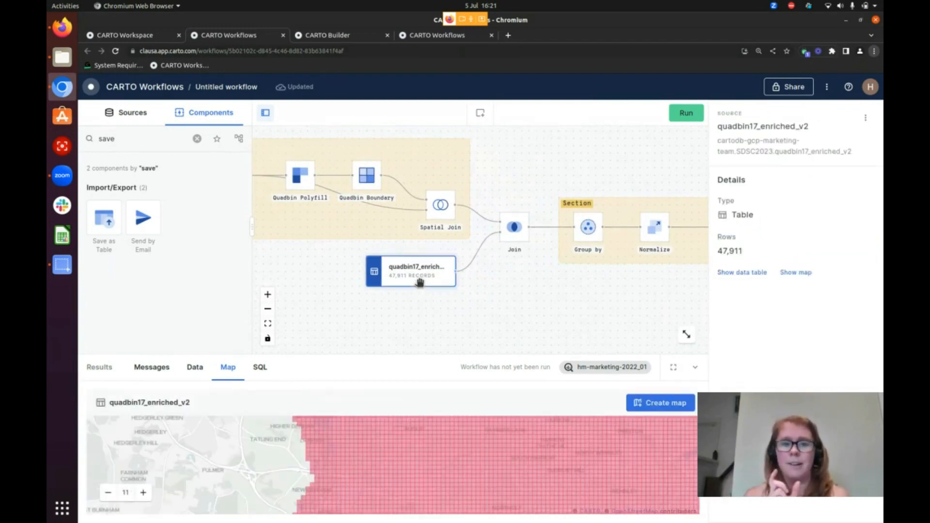
pyautogui.click(203, 368)
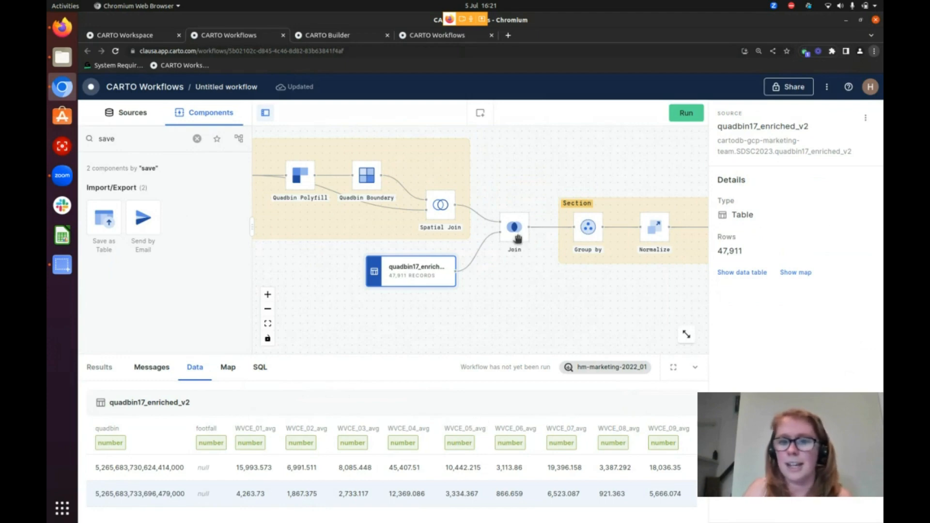
# Look over the final part of the workflow around Select Distinct, and switch to the Vimeo event production page in Firefox
pyautogui.hscroll(15, 517, 289)
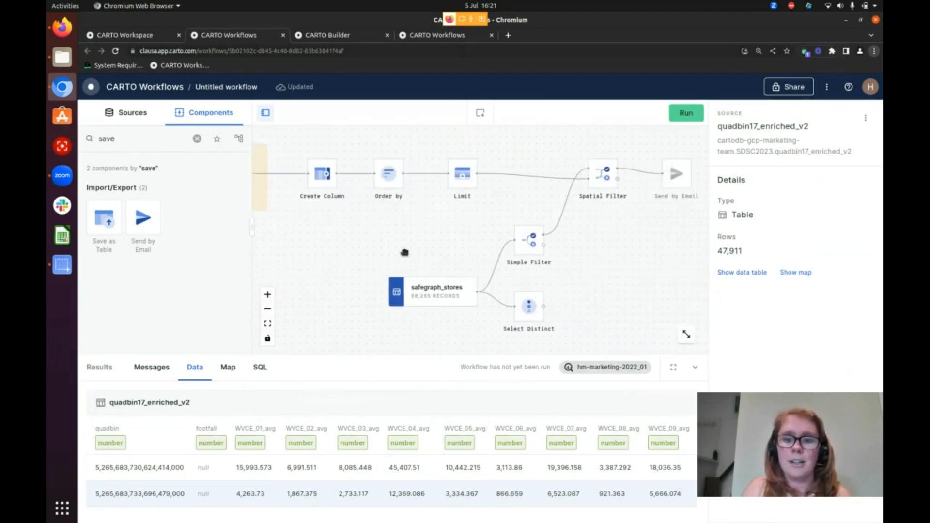
pyautogui.click(505, 310)
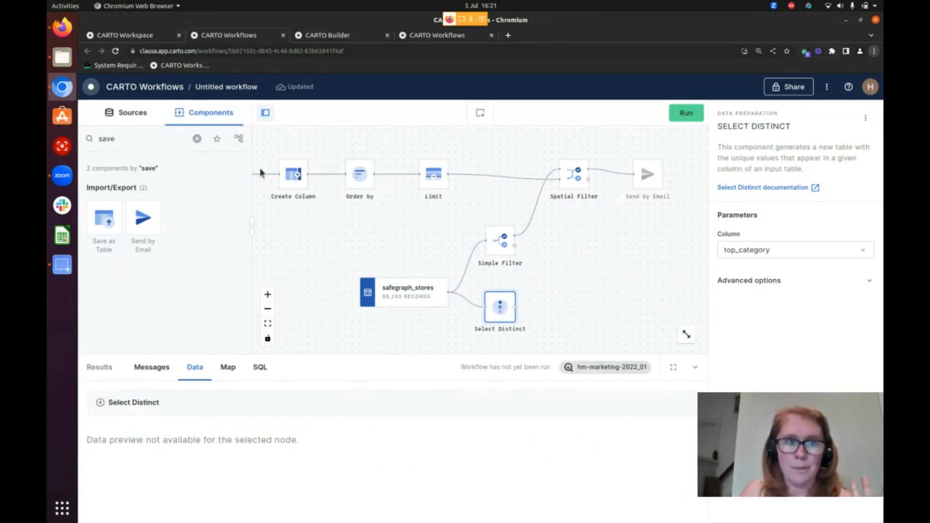
pyautogui.click(63, 30)
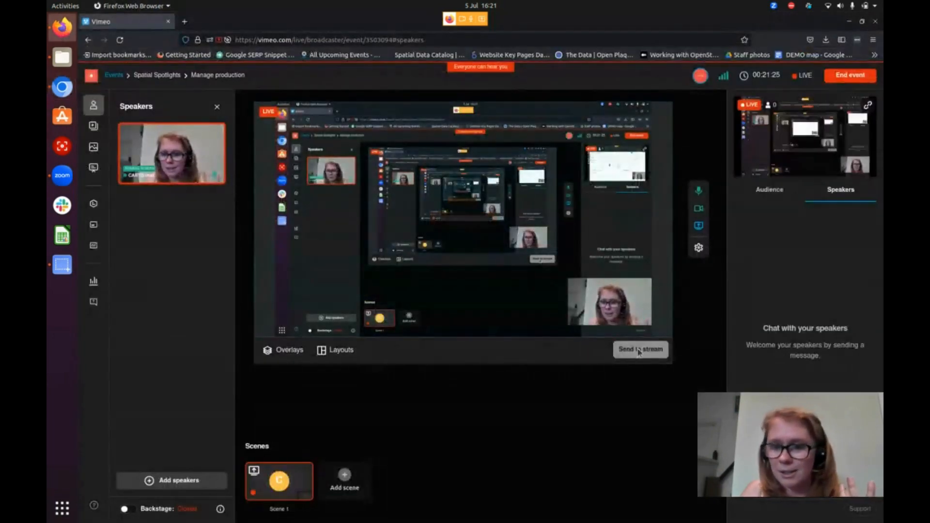